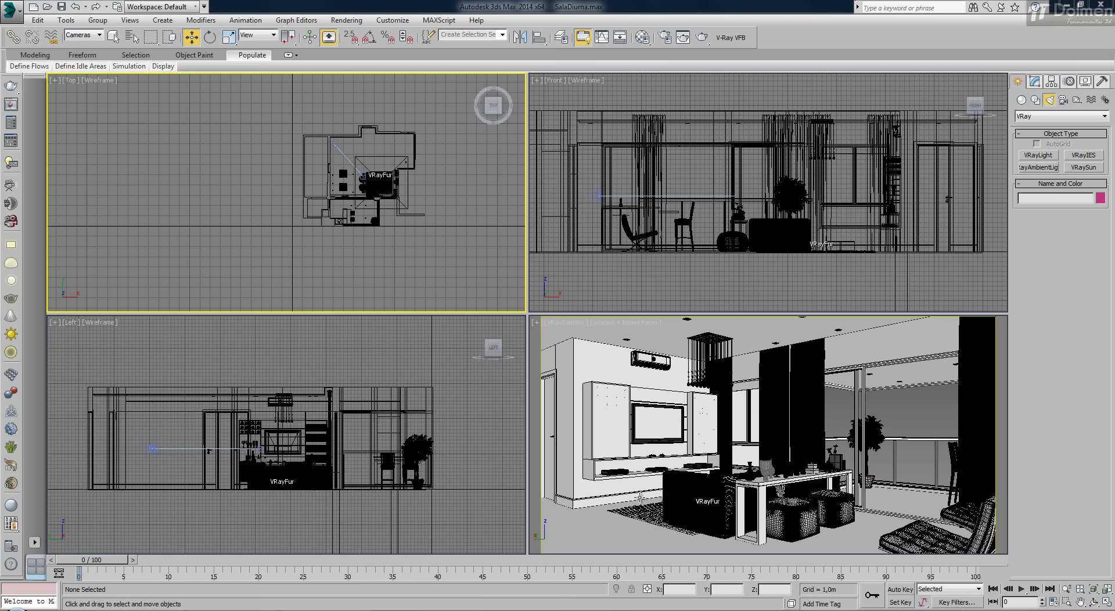
Create a dome-type VRayLight beside the floor plan in the Top viewport
middle_drag(342, 219, 290, 259)
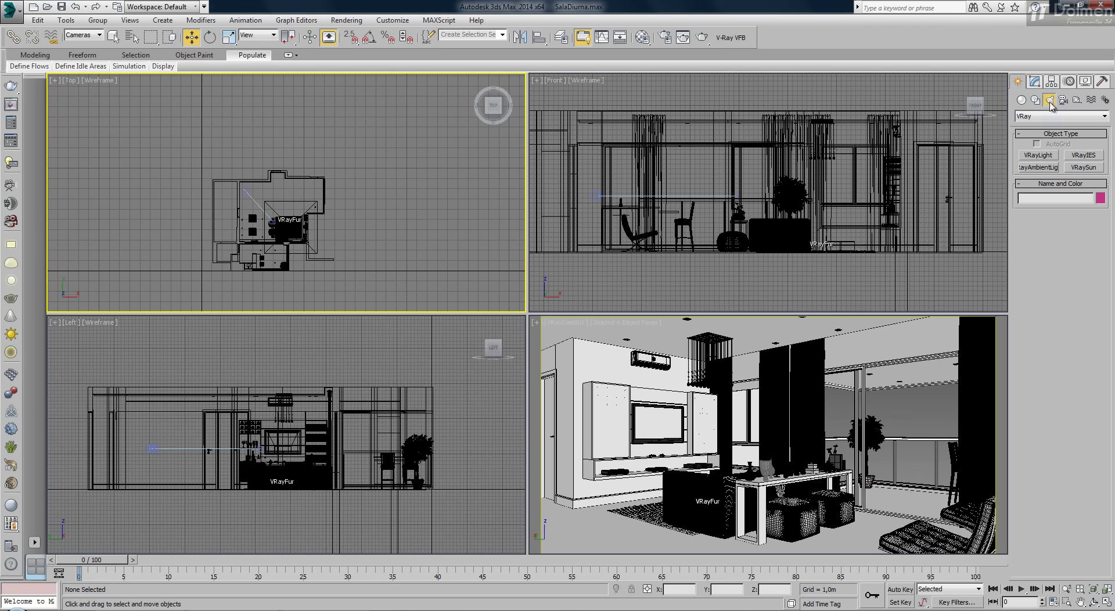
click(1038, 156)
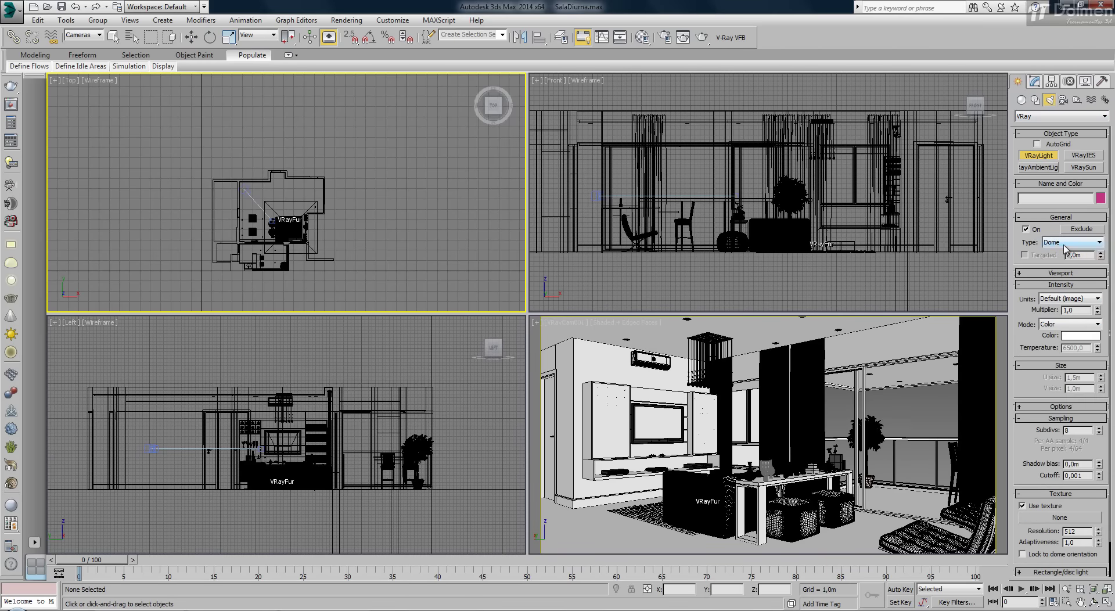
click(157, 212)
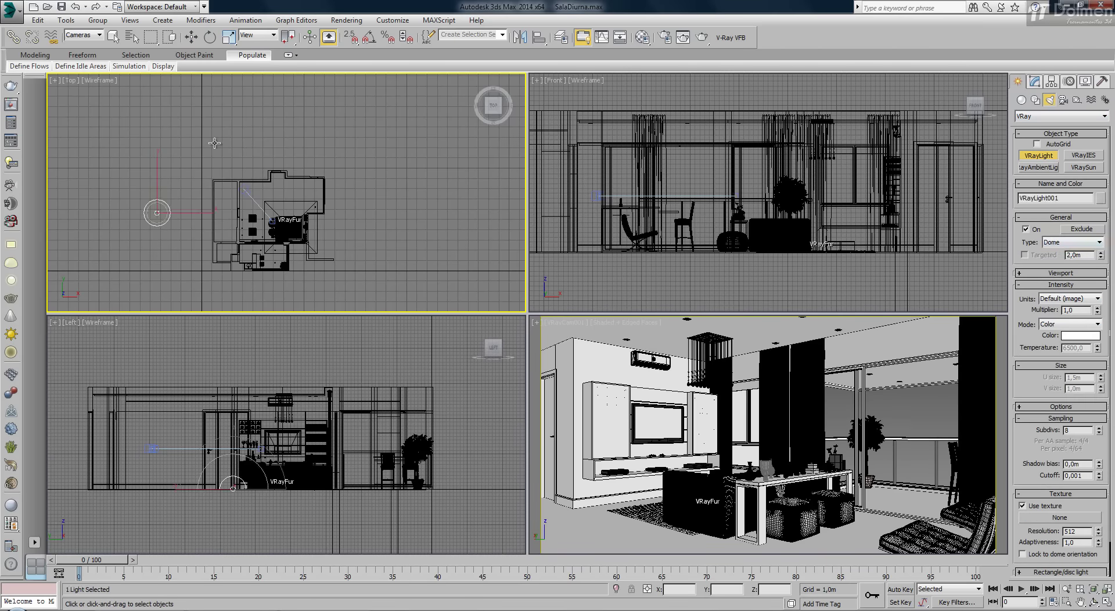
key(w)
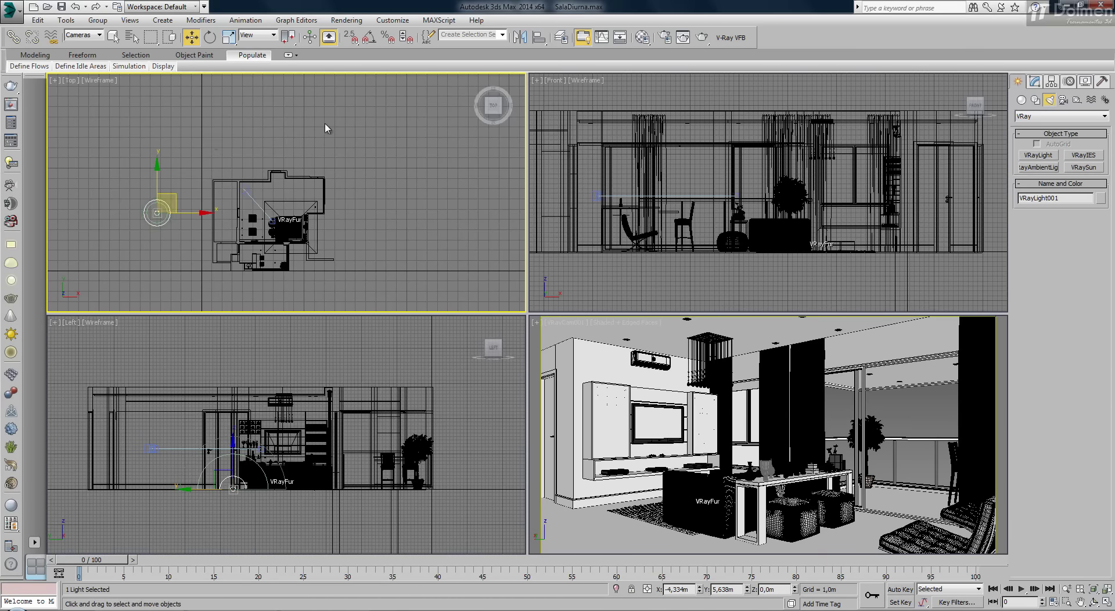
Give VRayLight001 12 subdivs and a texture resolution of 2048
click(1029, 82)
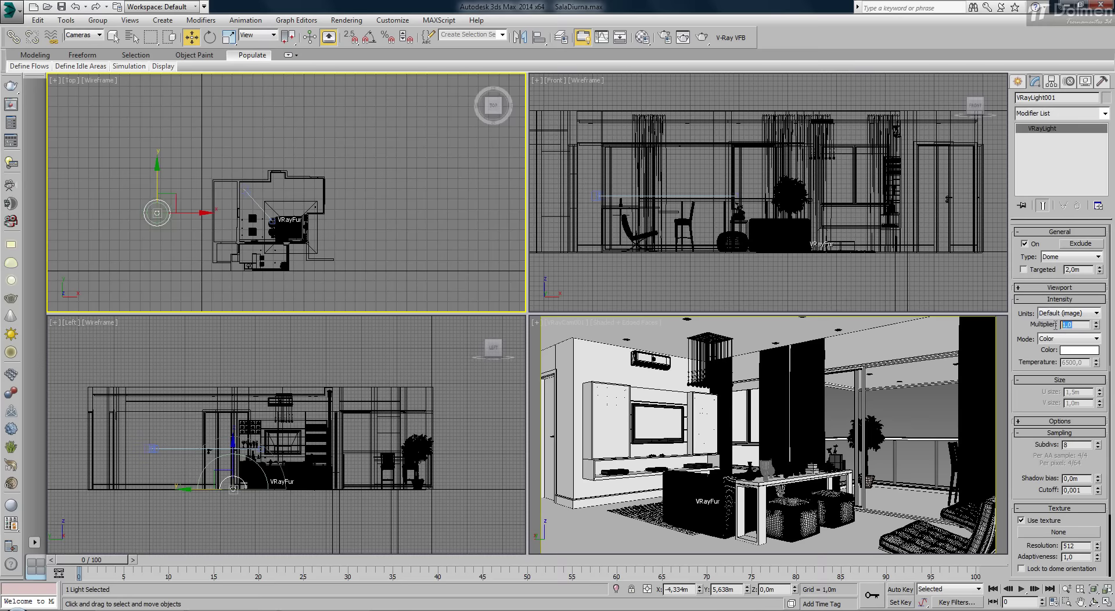
drag(1029, 337, 1029, 264)
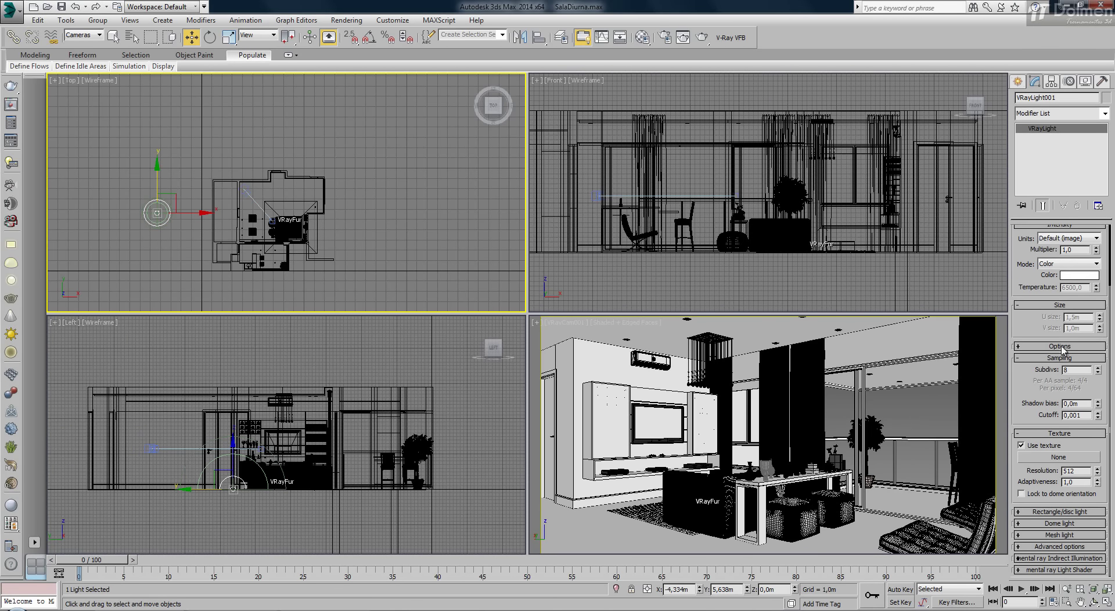
click(1060, 347)
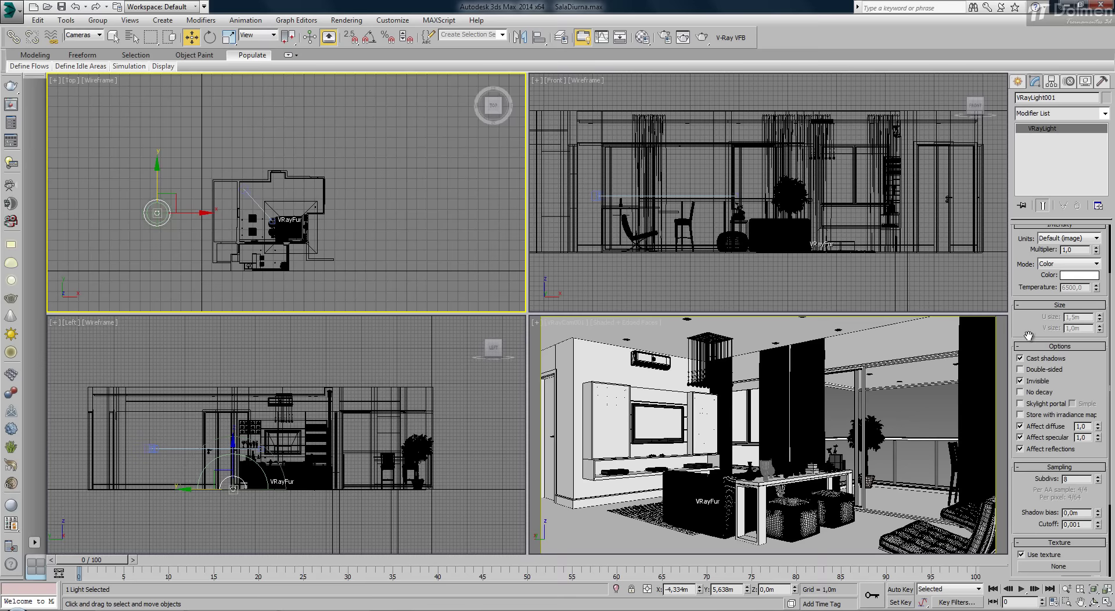
drag(1028, 335, 1039, 227)
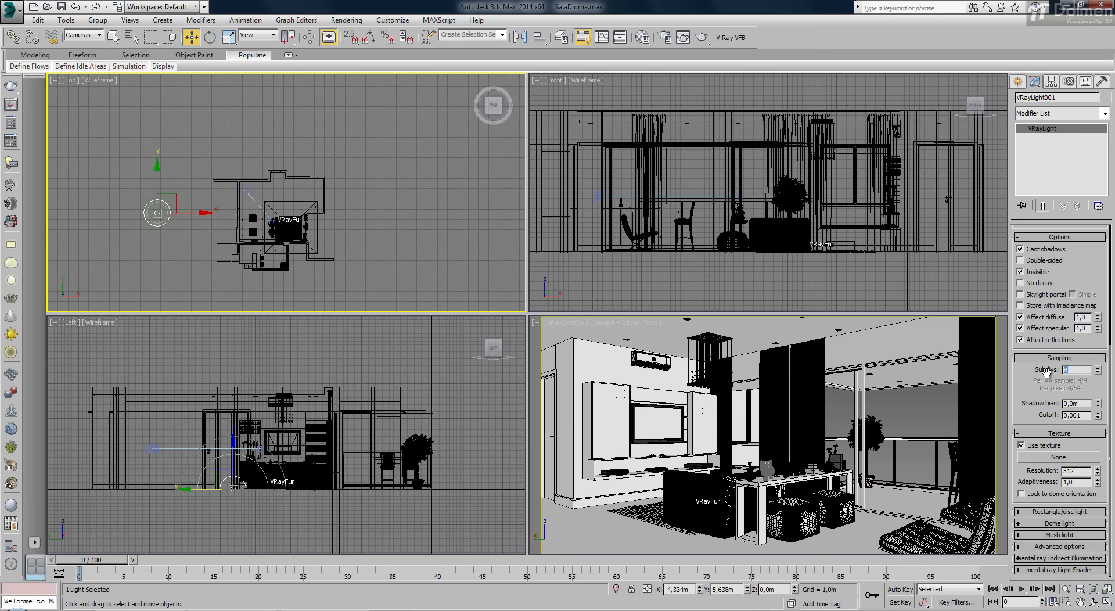
text(12)
key(Return)
drag(1098, 475, 1097, 461)
Assign a VRayHDRI map to the dome texture, instanced into a Material Editor slot
click(1066, 457)
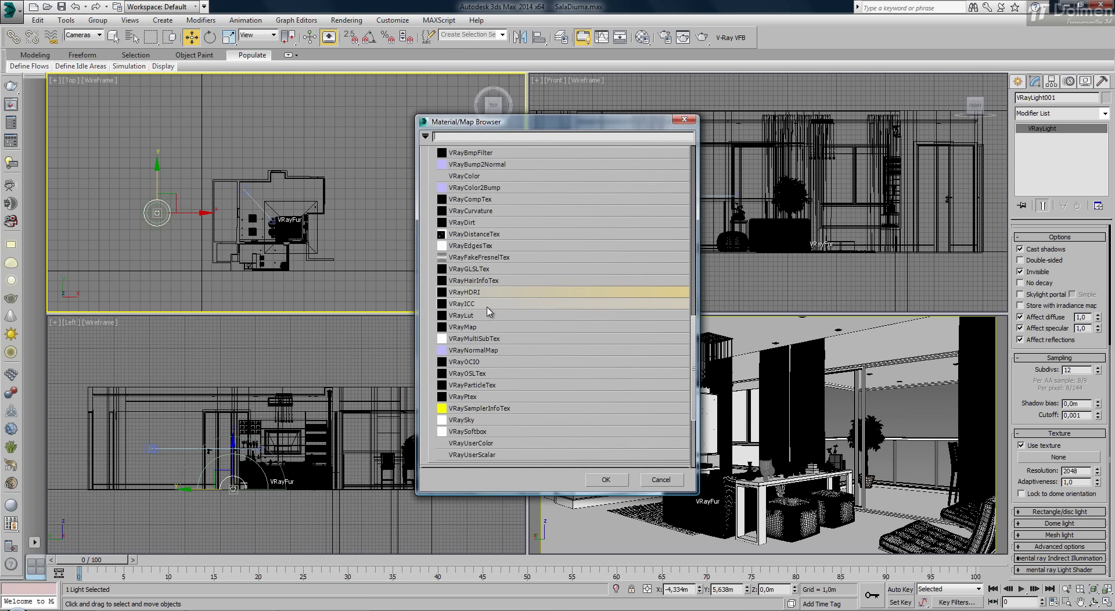
double_click(483, 293)
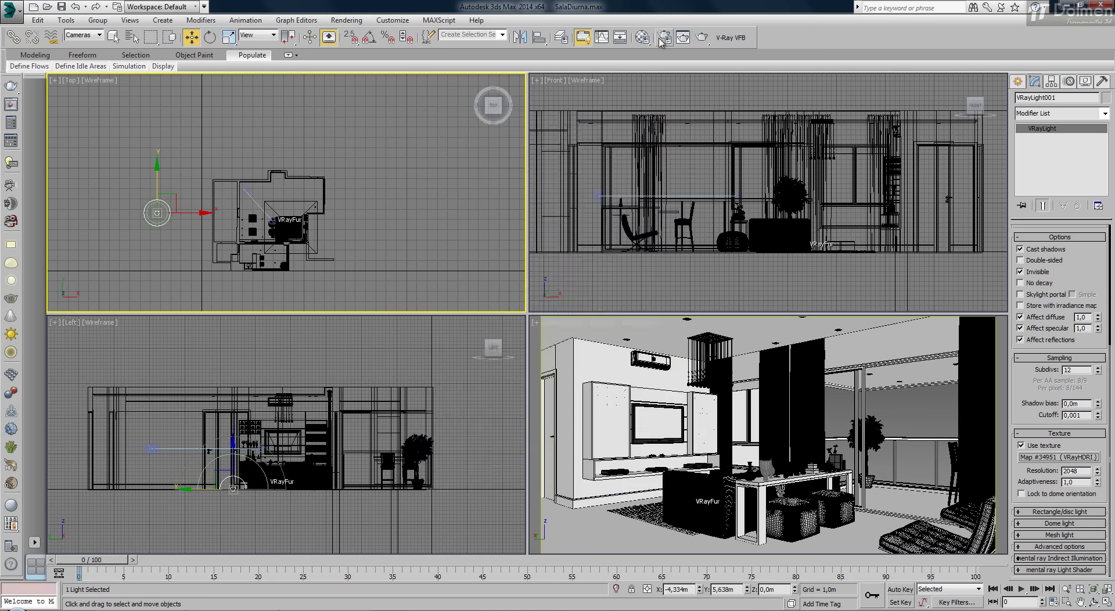
key(m)
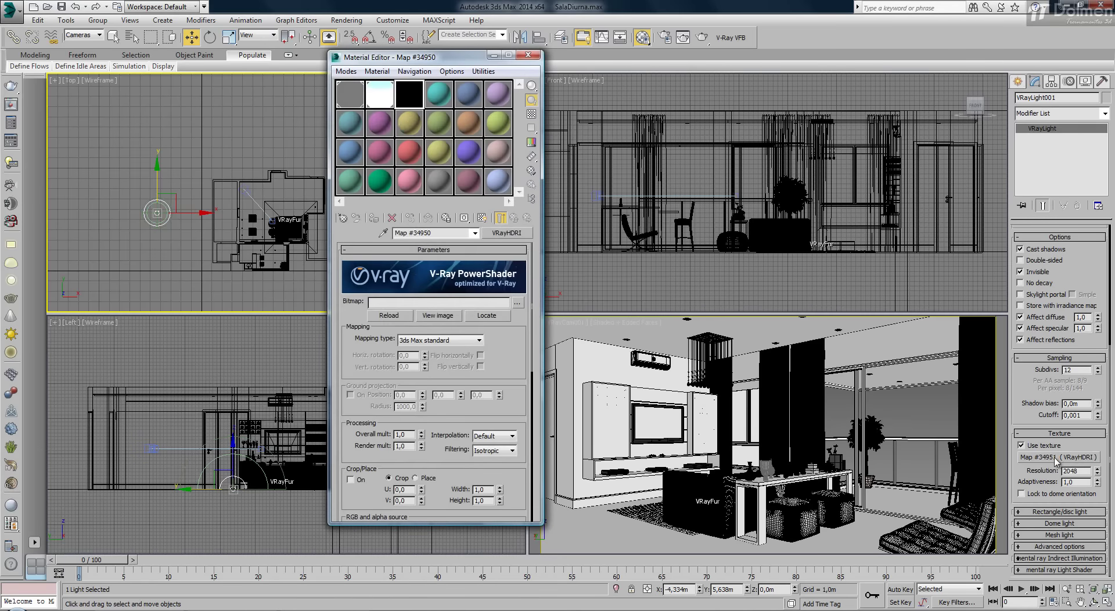
drag(1066, 465, 412, 100)
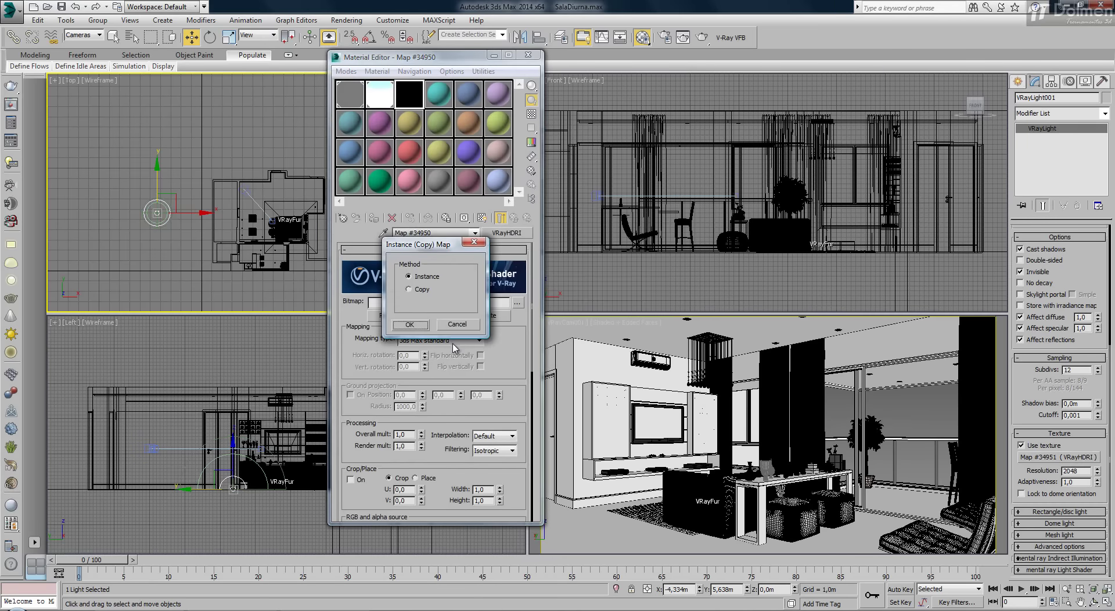
click(429, 329)
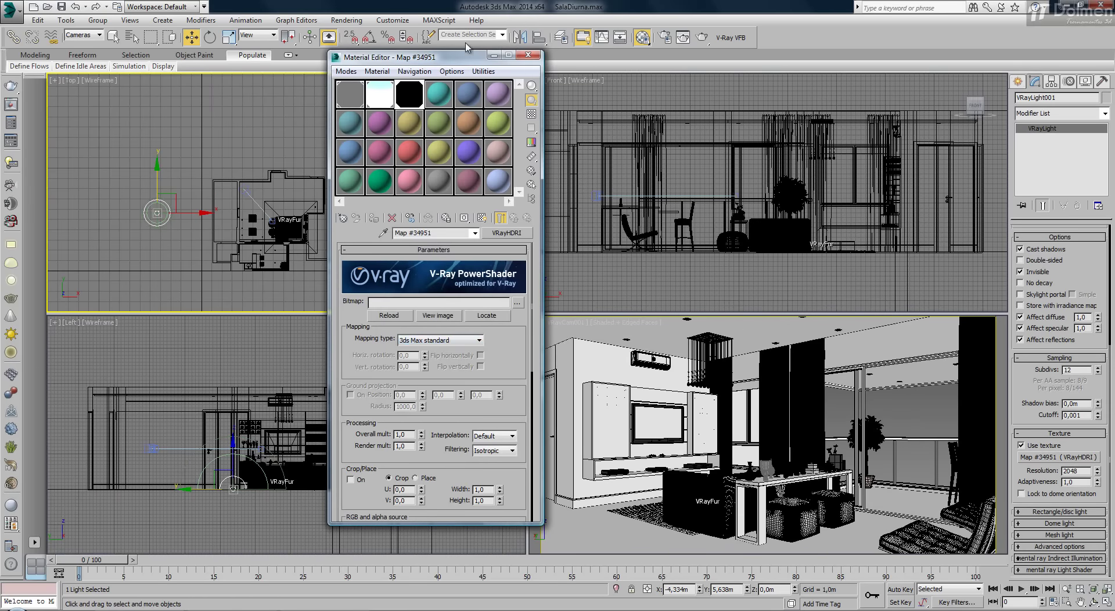
Load the FieldFreilassing_big HDR image from the Gravação/Texturas folder
click(517, 302)
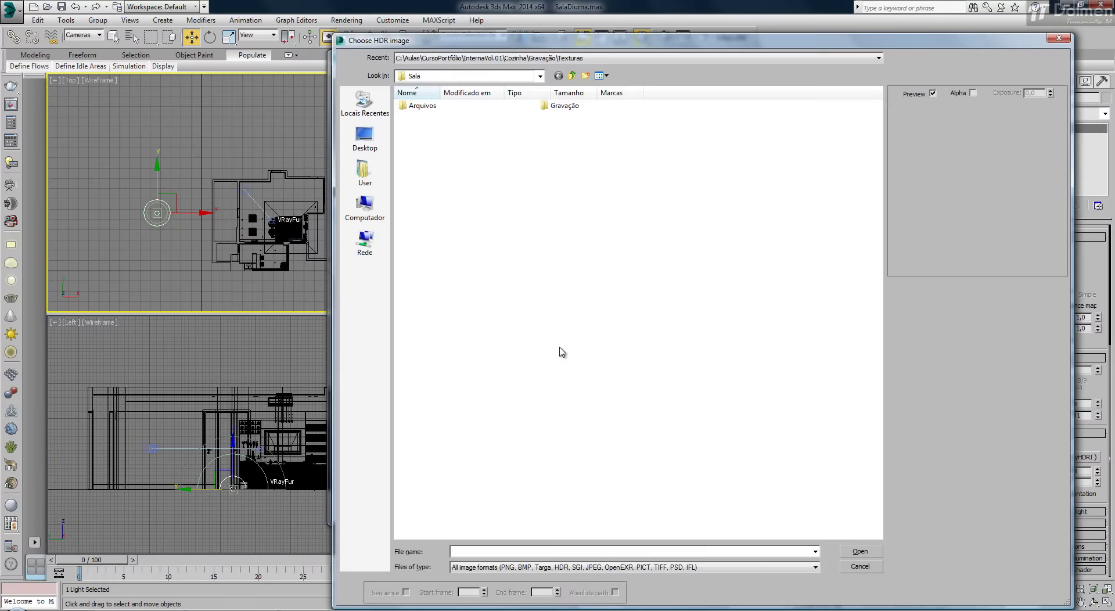
double_click(573, 110)
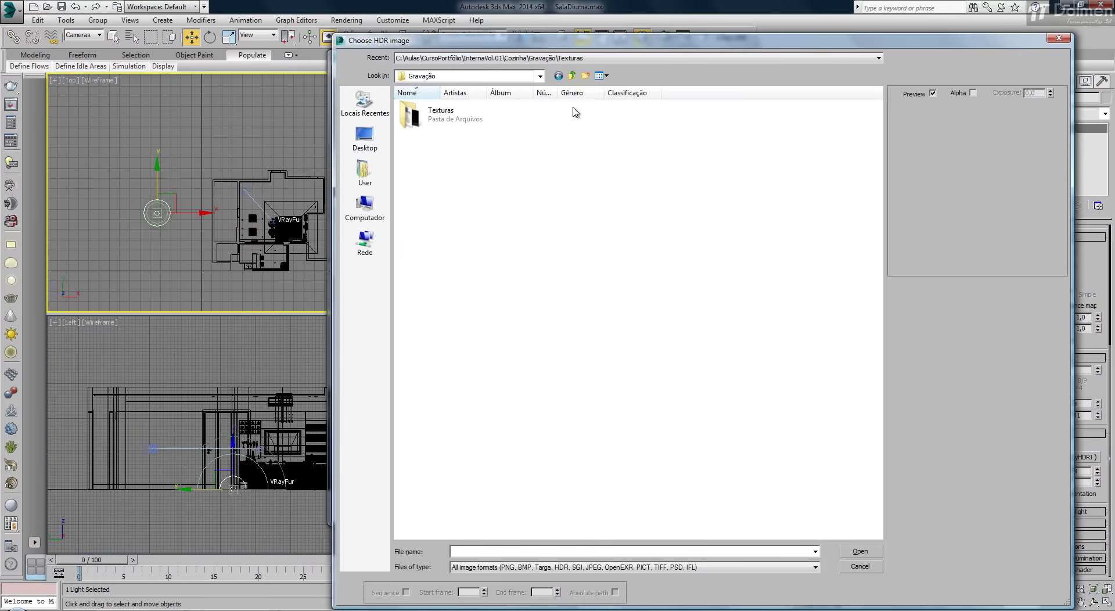
double_click(462, 123)
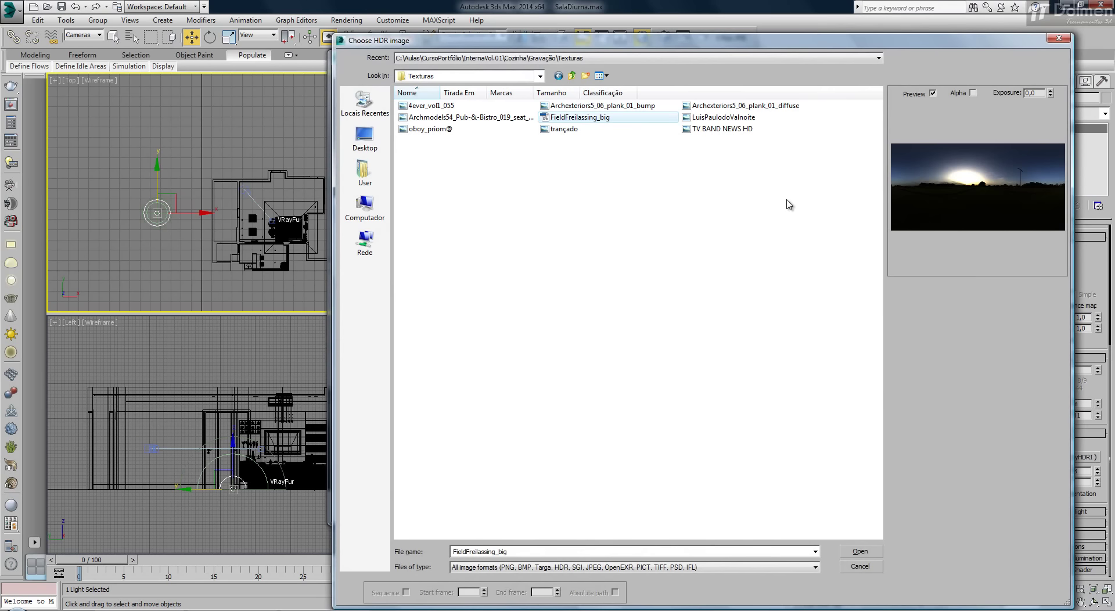
click(860, 553)
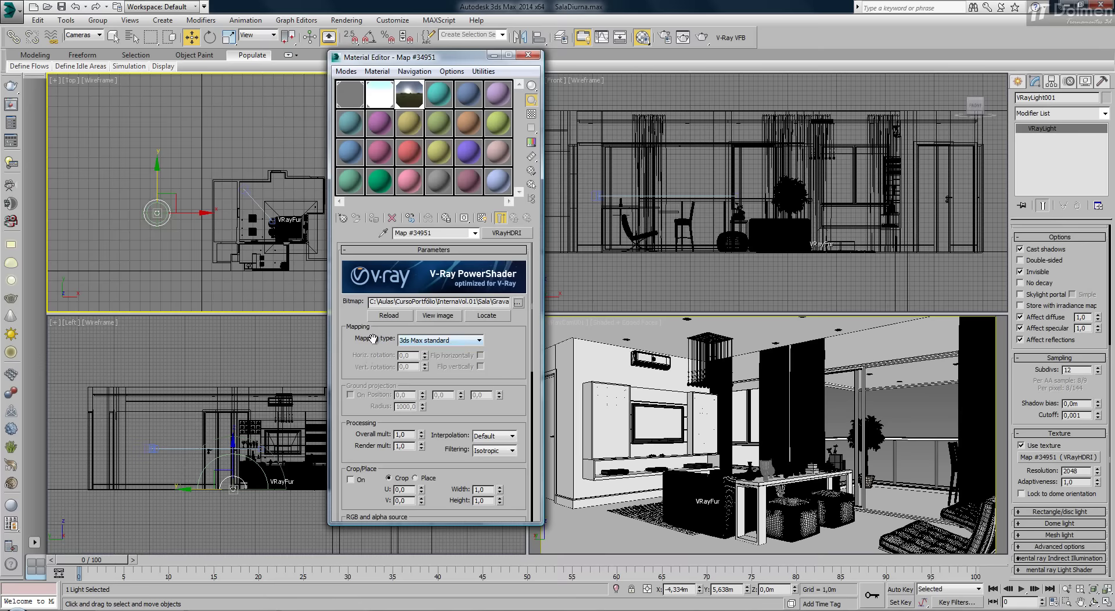
Set the VRayHDRI to Spherical mapping with inverse gamma 0,85, then deselect the dome light
click(455, 341)
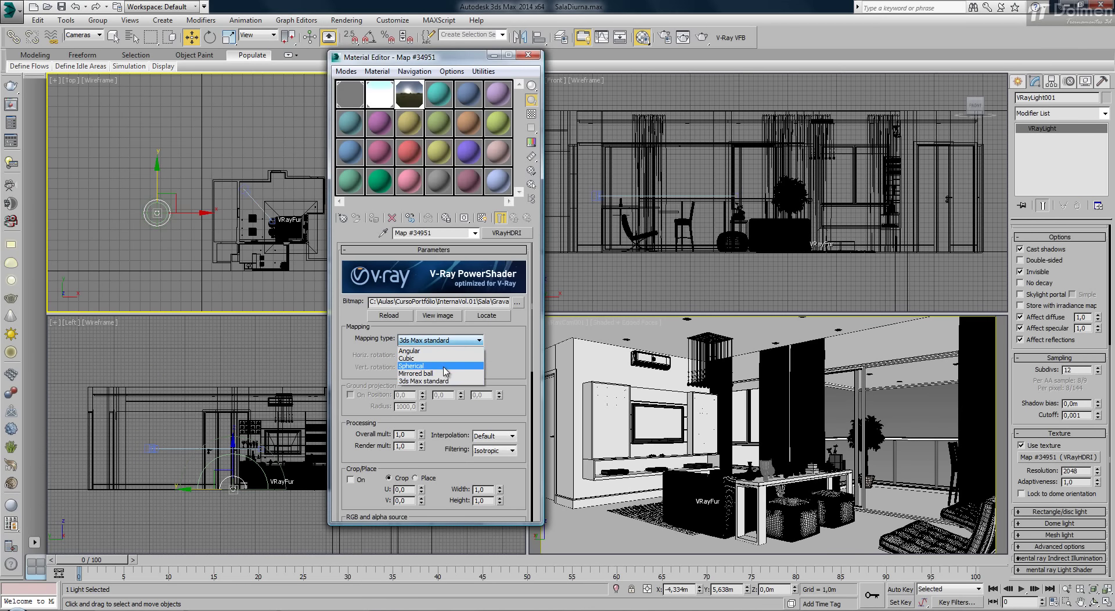
click(444, 366)
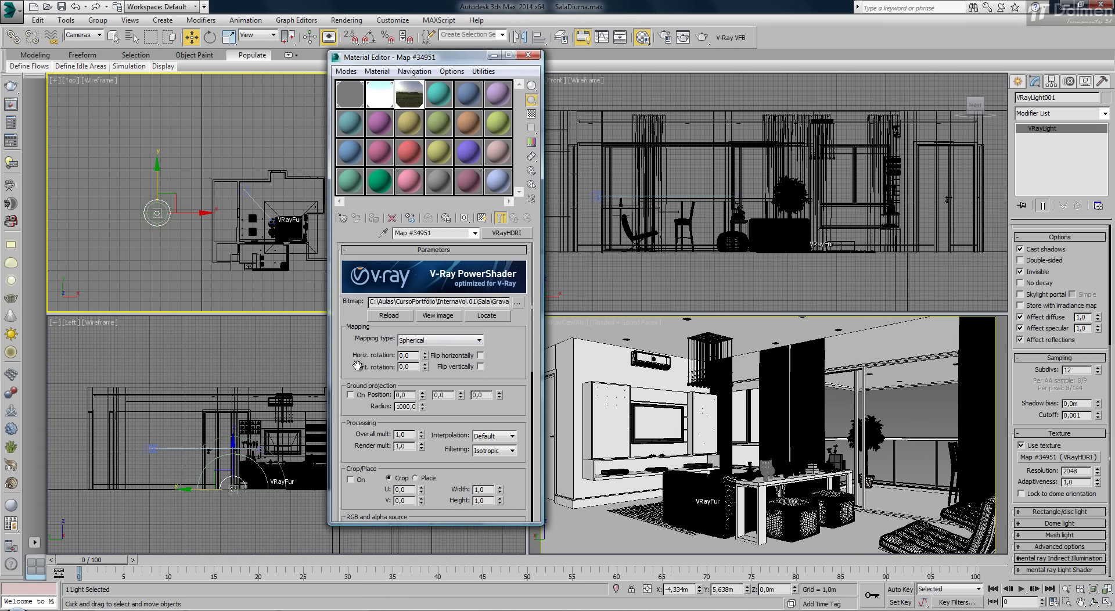
scroll(358, 366, down, 2)
scroll(372, 354, down, 2)
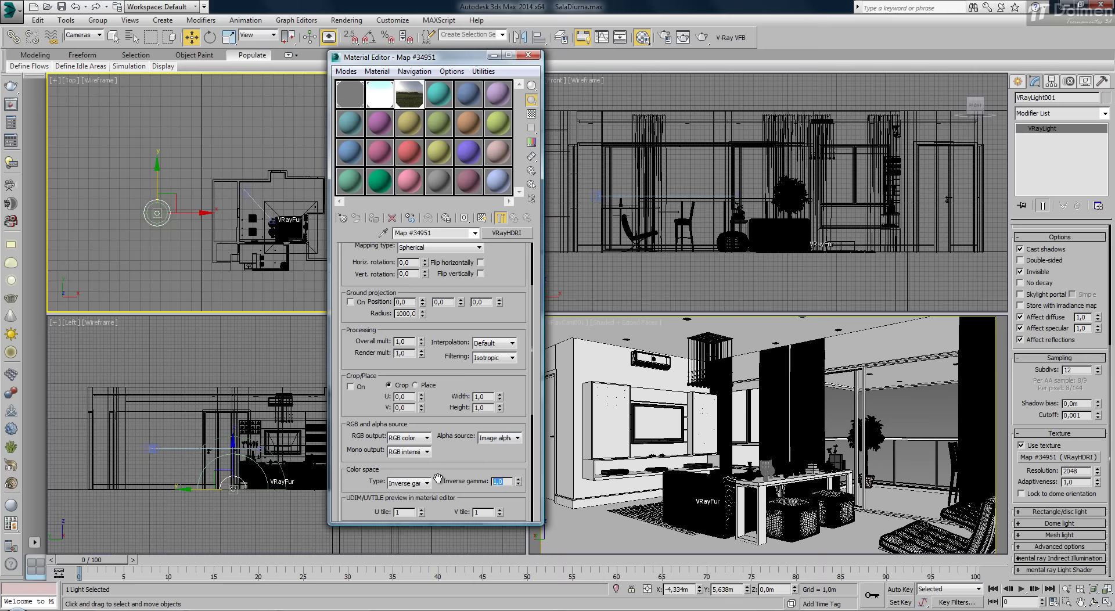
key(Return)
click(703, 414)
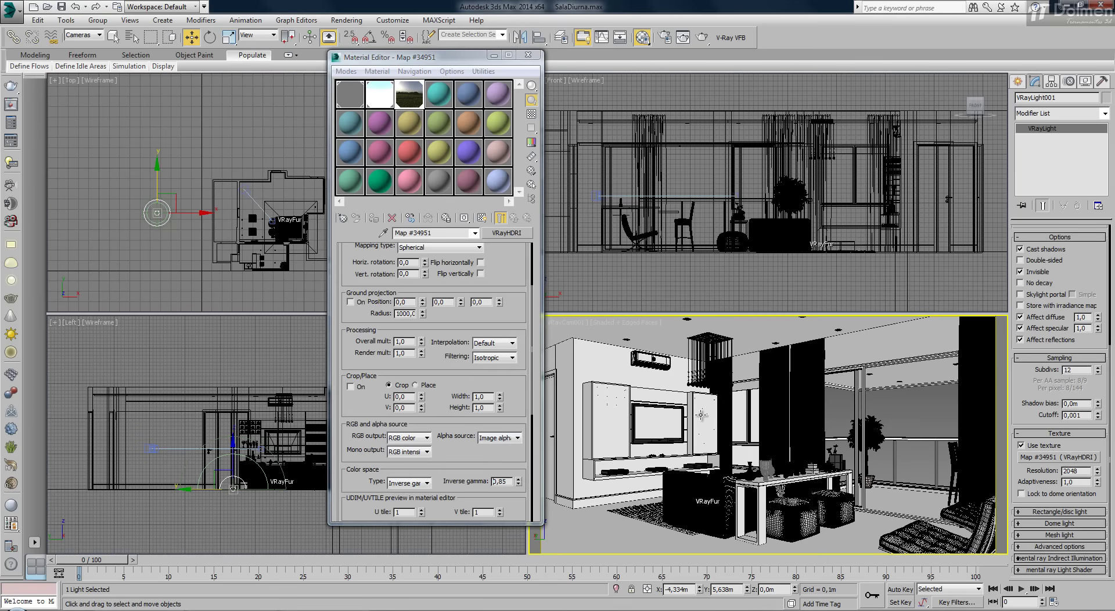
key(ctrl+d)
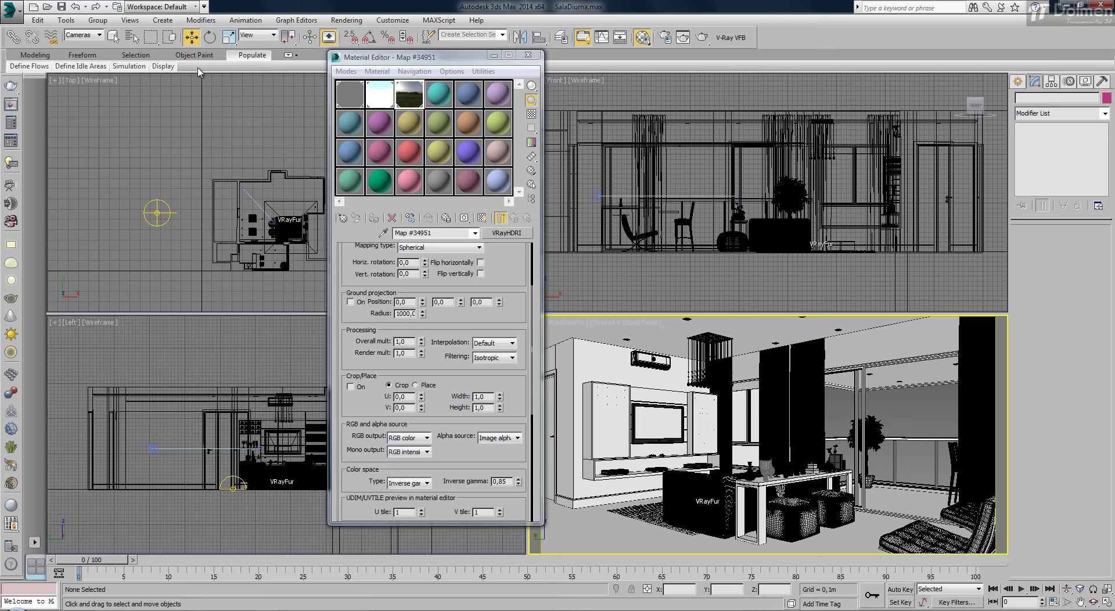
Set the selection filter to All and hide the Bibliotecas group
click(84, 34)
click(78, 42)
click(659, 362)
right_click(659, 362)
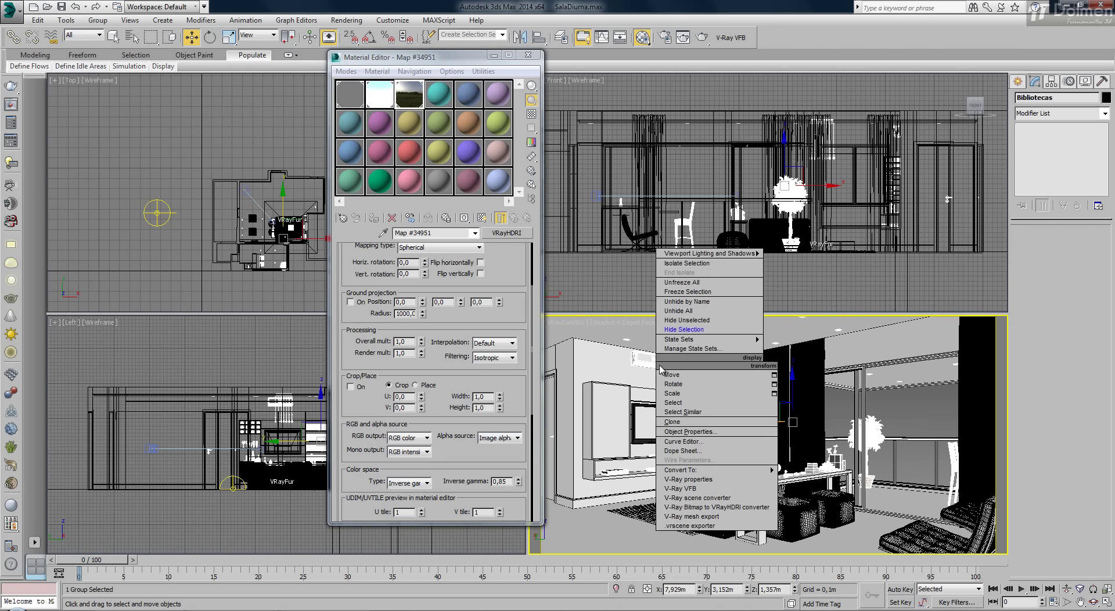
click(684, 330)
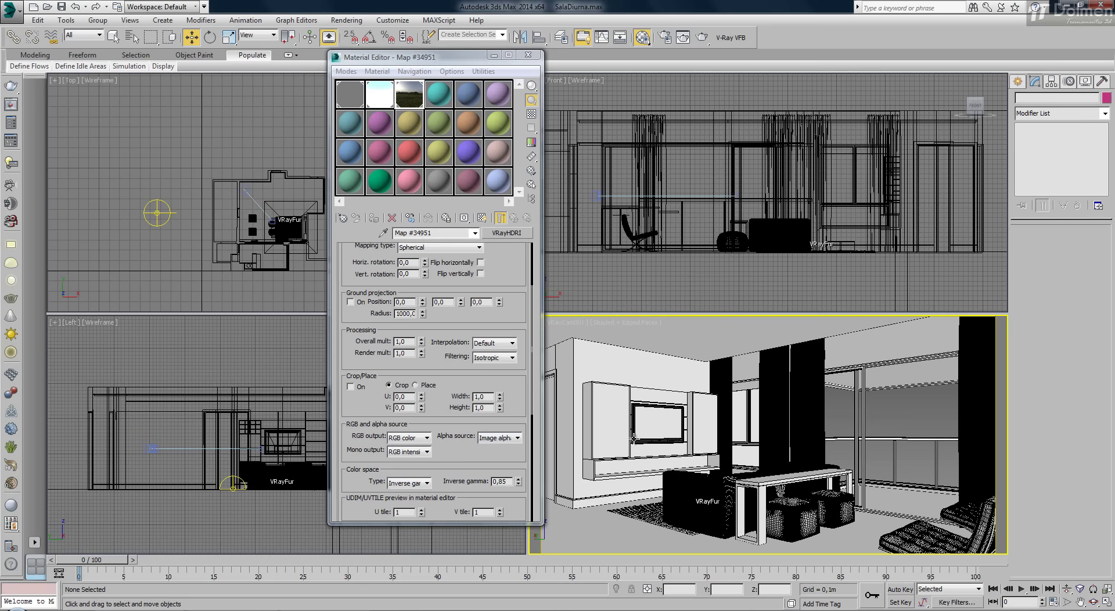
Isolate the rug in the Top viewport so everything else is hidden
middle_click(292, 215)
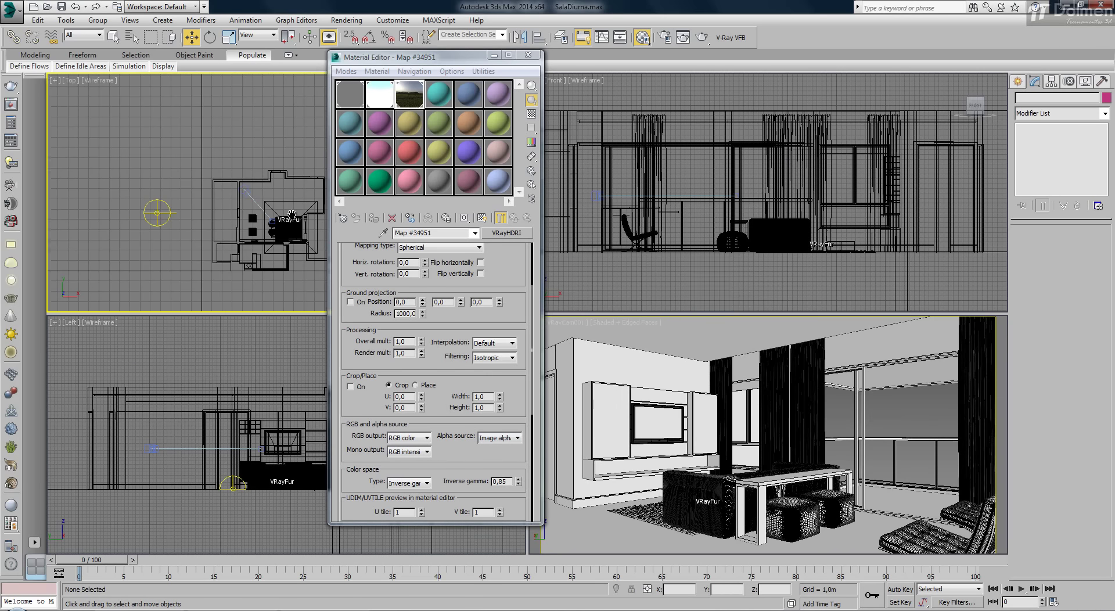
middle_drag(292, 215, 224, 177)
scroll(220, 182, up, 4)
scroll(243, 179, up, 3)
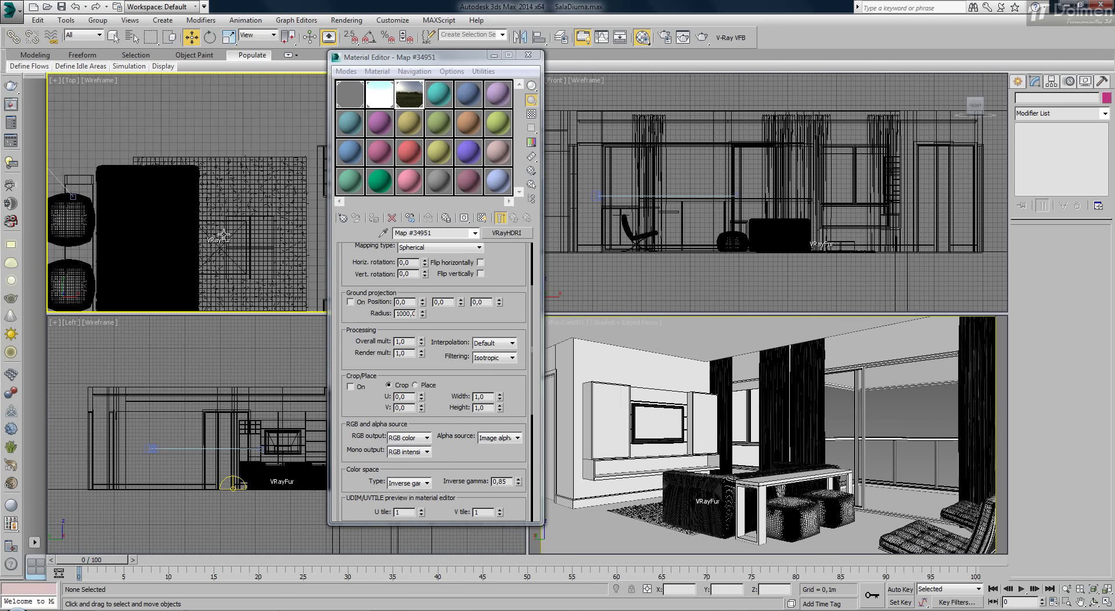
click(248, 182)
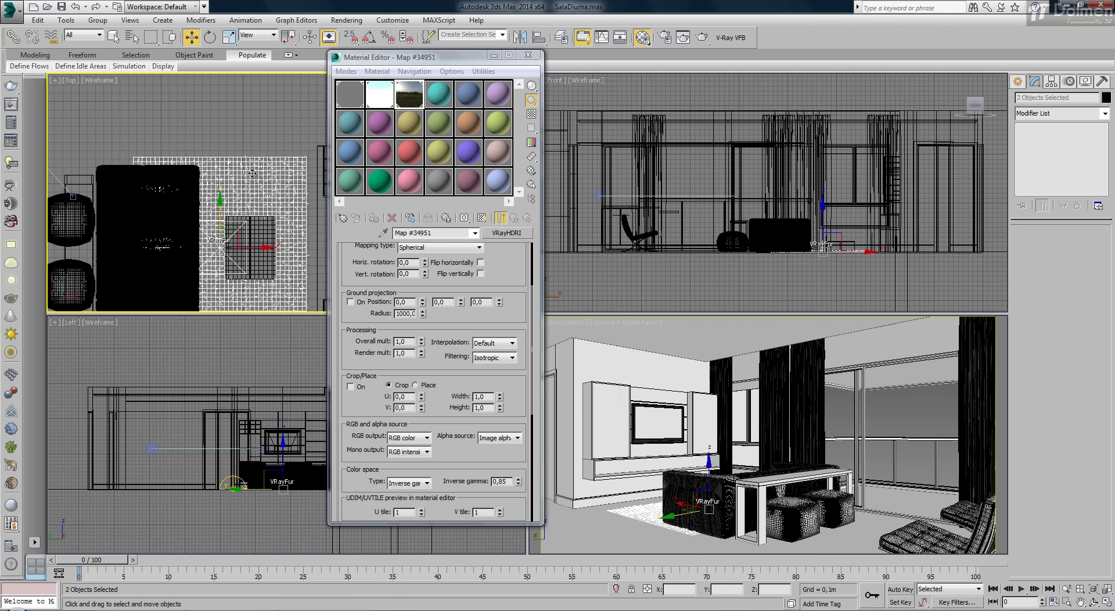
right_click(248, 170)
click(279, 71)
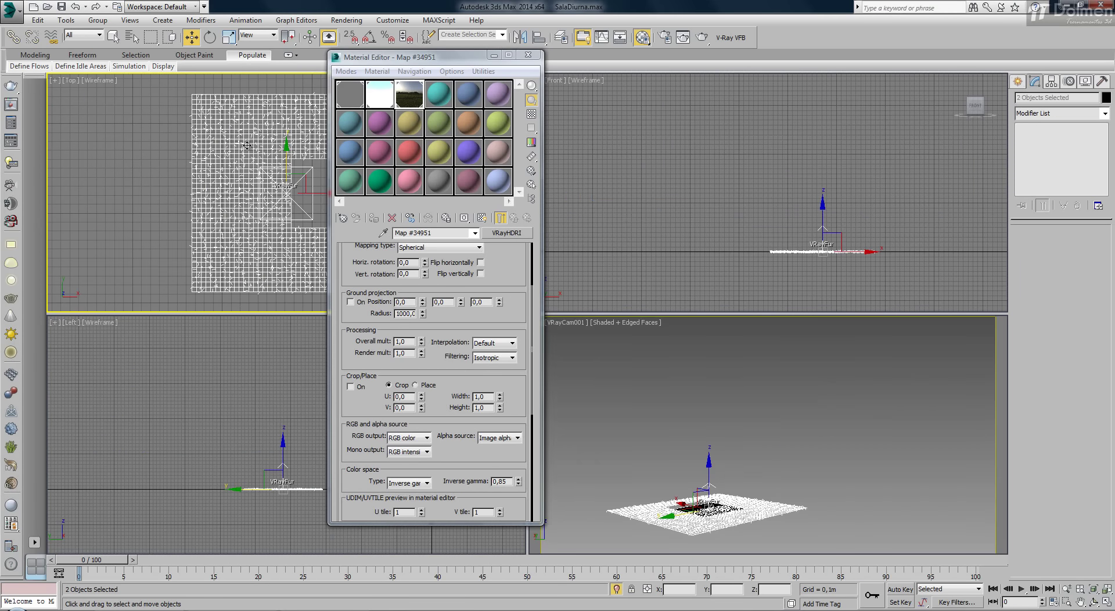
click(106, 165)
middle_drag(301, 179, 232, 180)
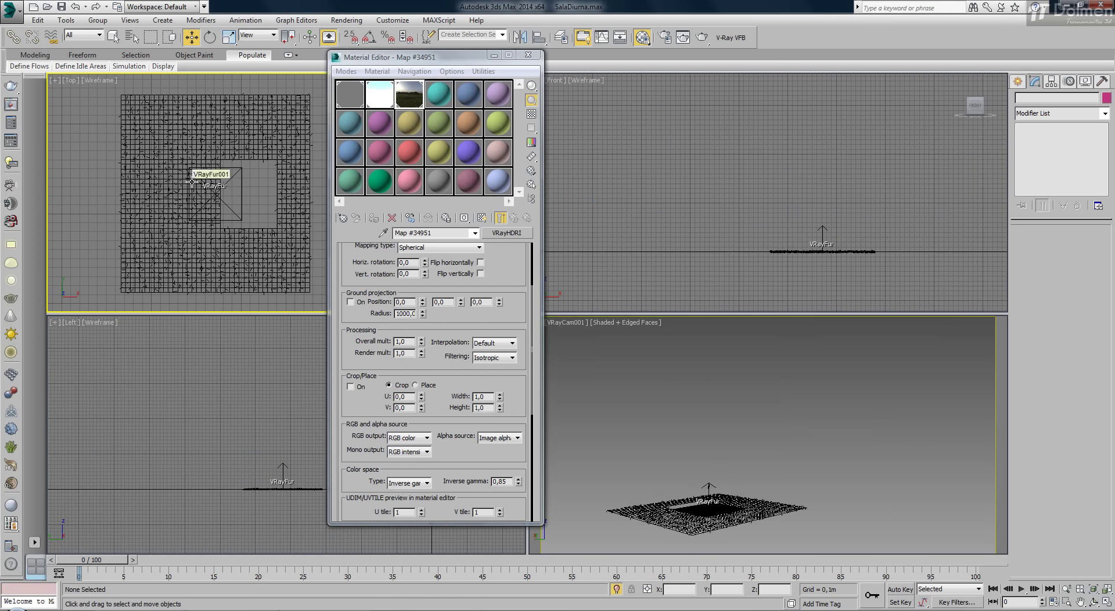
click(346, 20)
Add a VRayToon atmospheric effect with a line width of 0,15 pixels
click(457, 113)
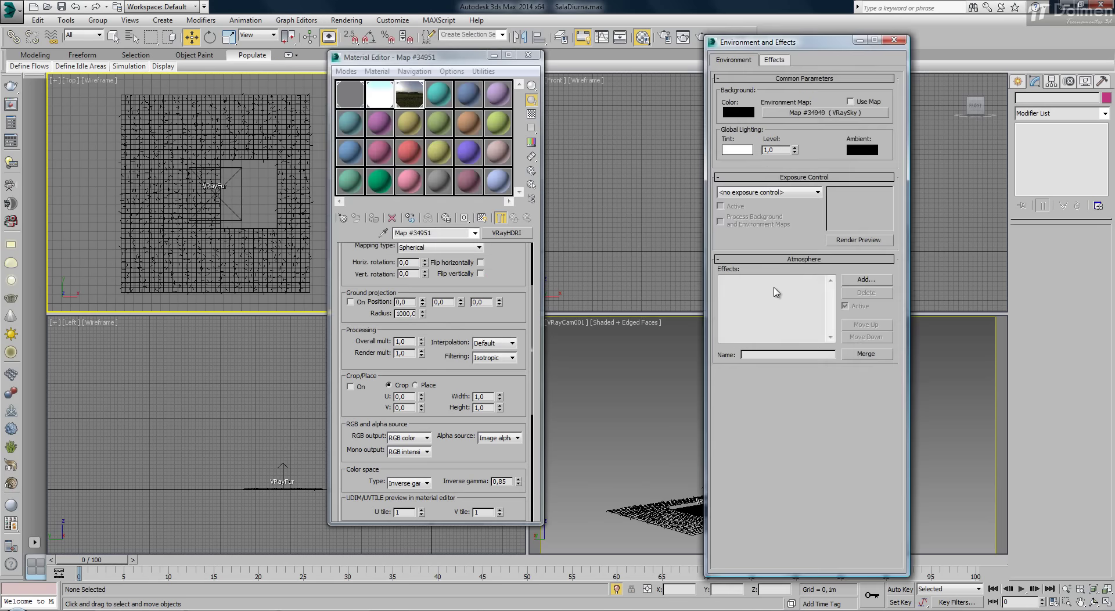
click(862, 280)
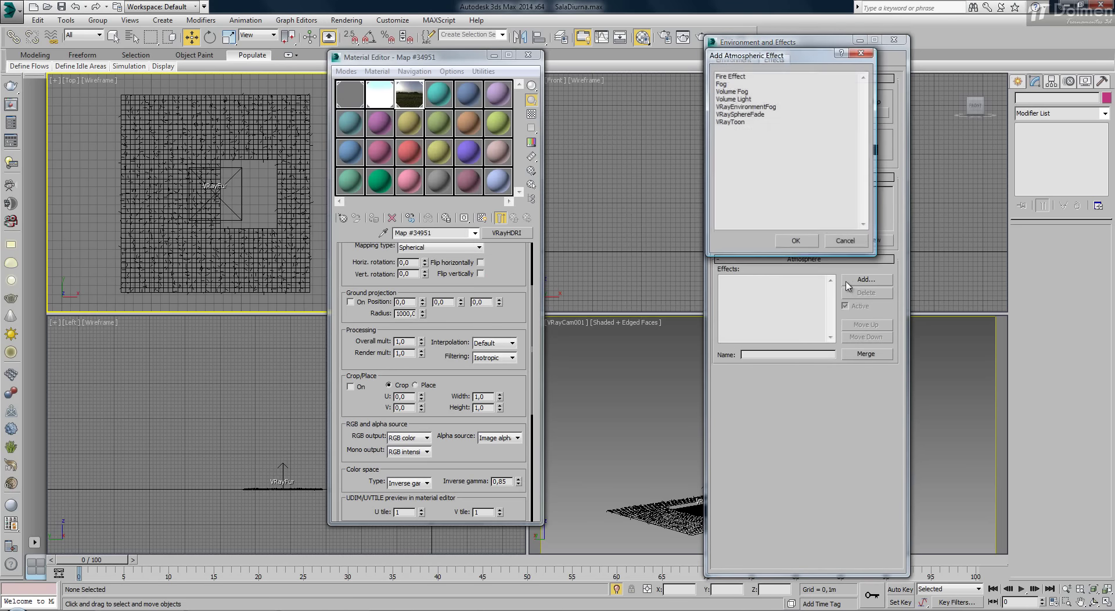
double_click(736, 126)
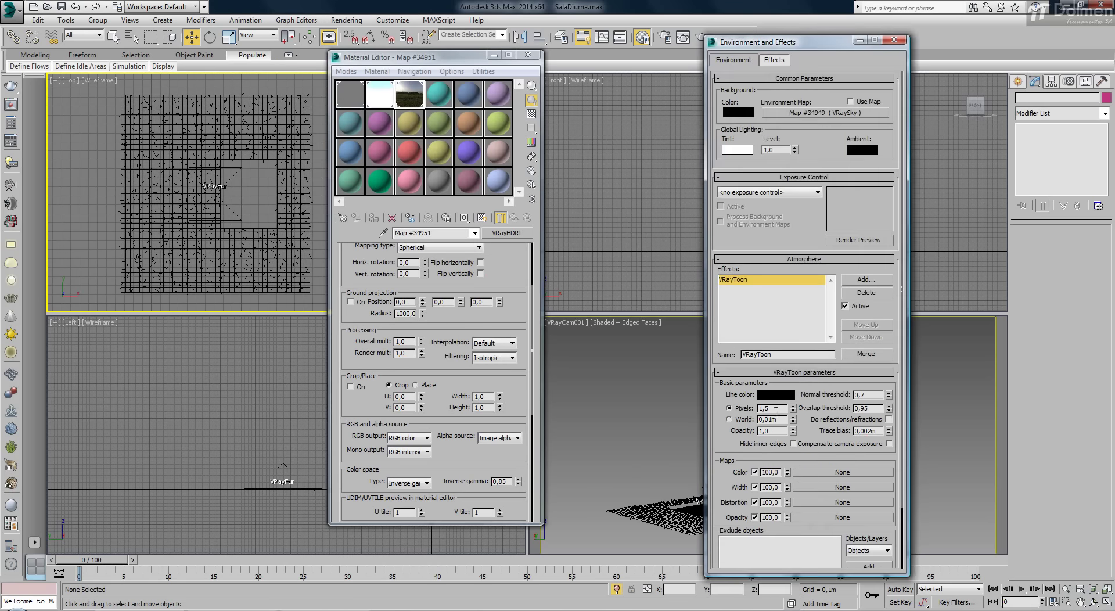
double_click(776, 410)
drag(765, 387, 763, 318)
text(0,15)
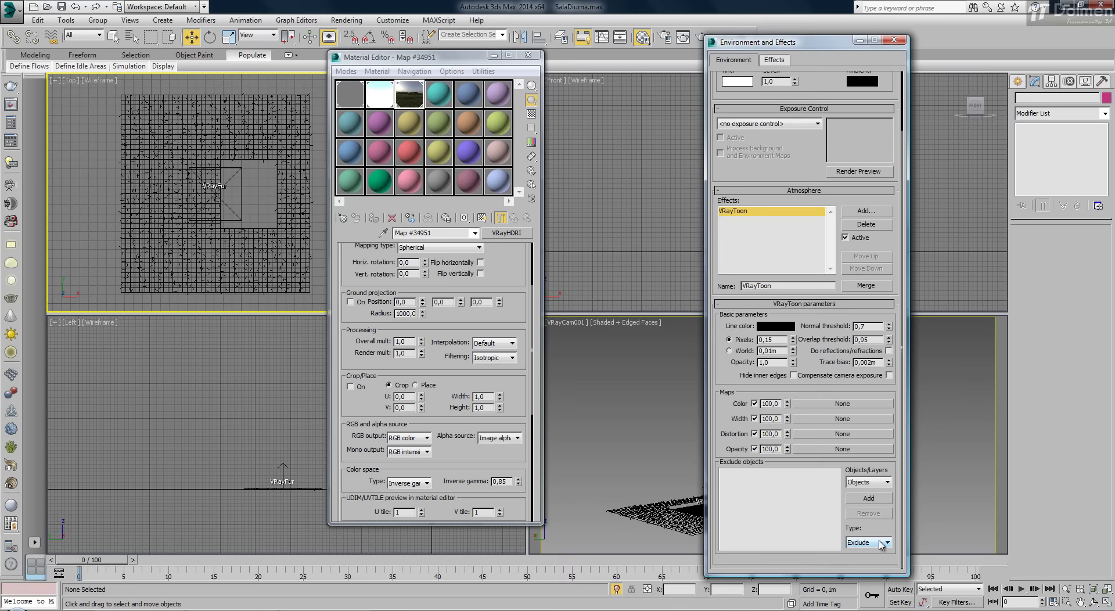
Exclude Tapete and VRayFur001 from the outlines and close both editors
click(863, 502)
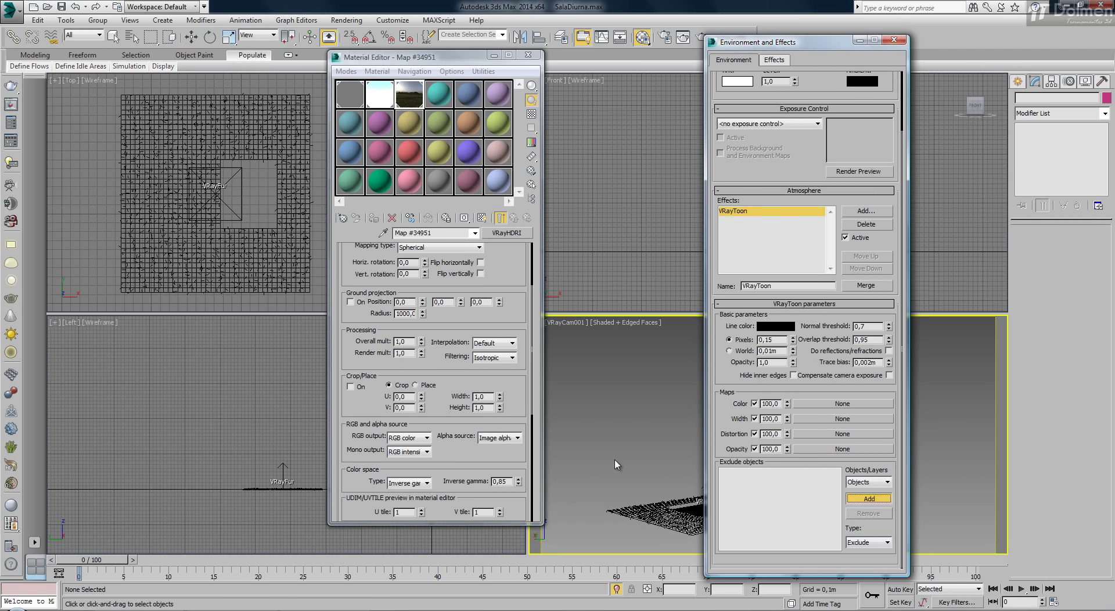
key(h)
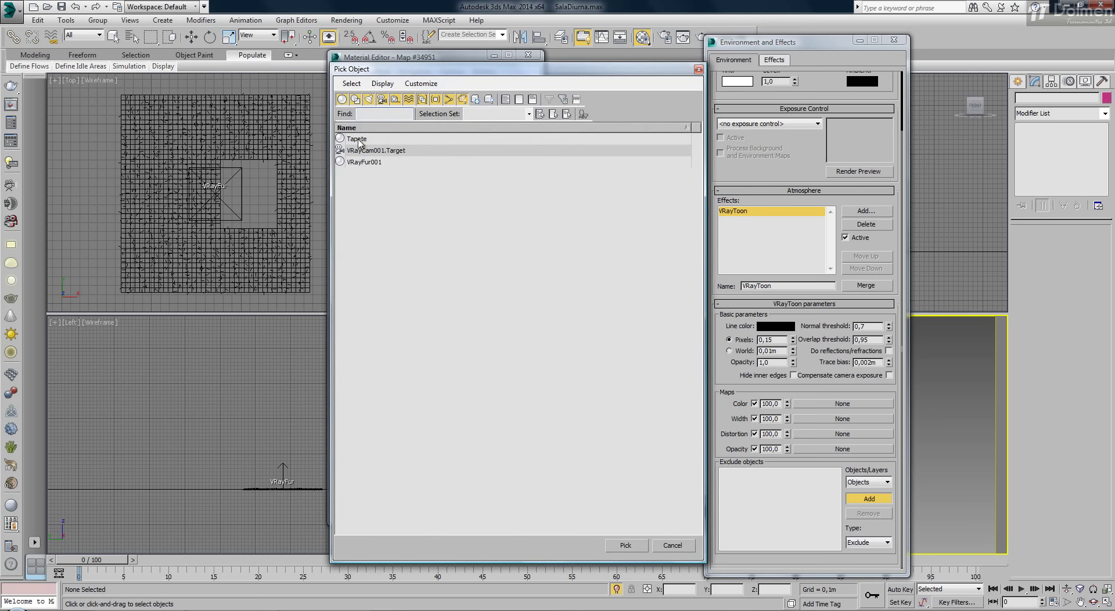
click(357, 139)
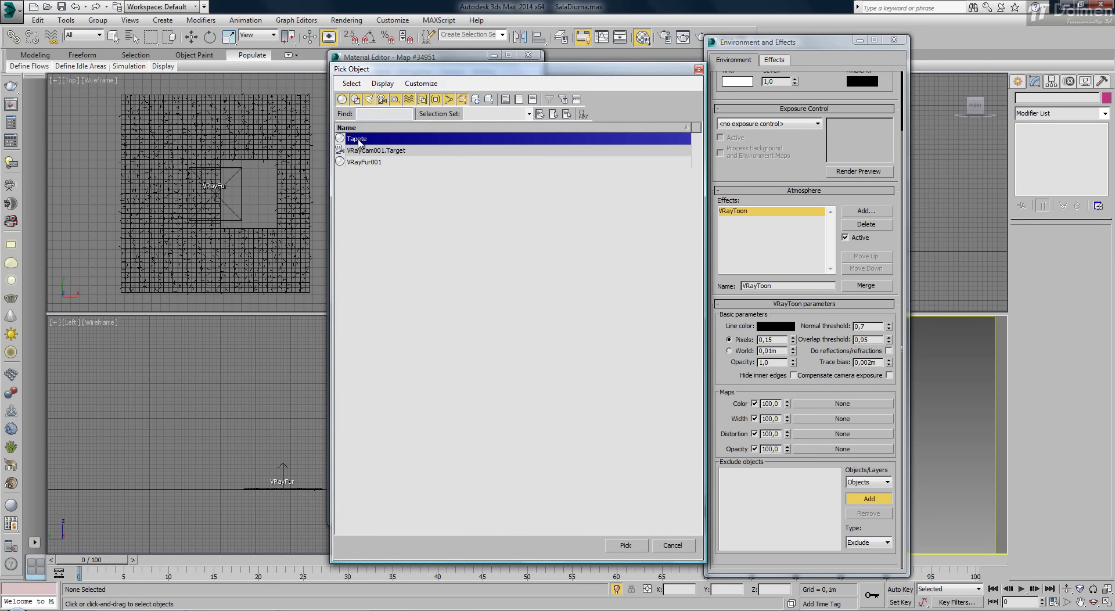
ctrl+click(372, 164)
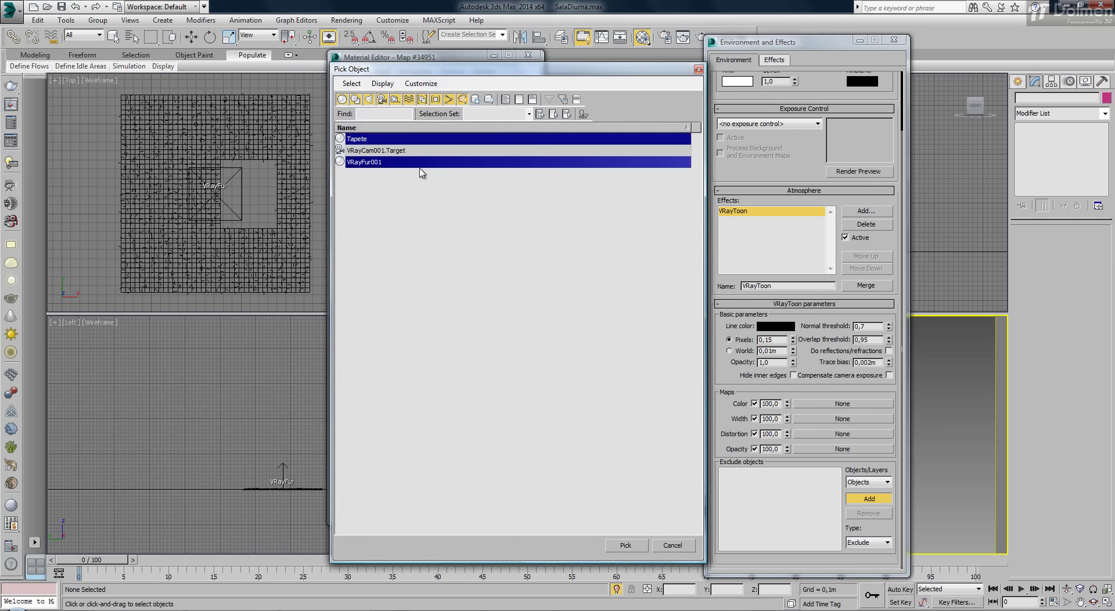
click(626, 545)
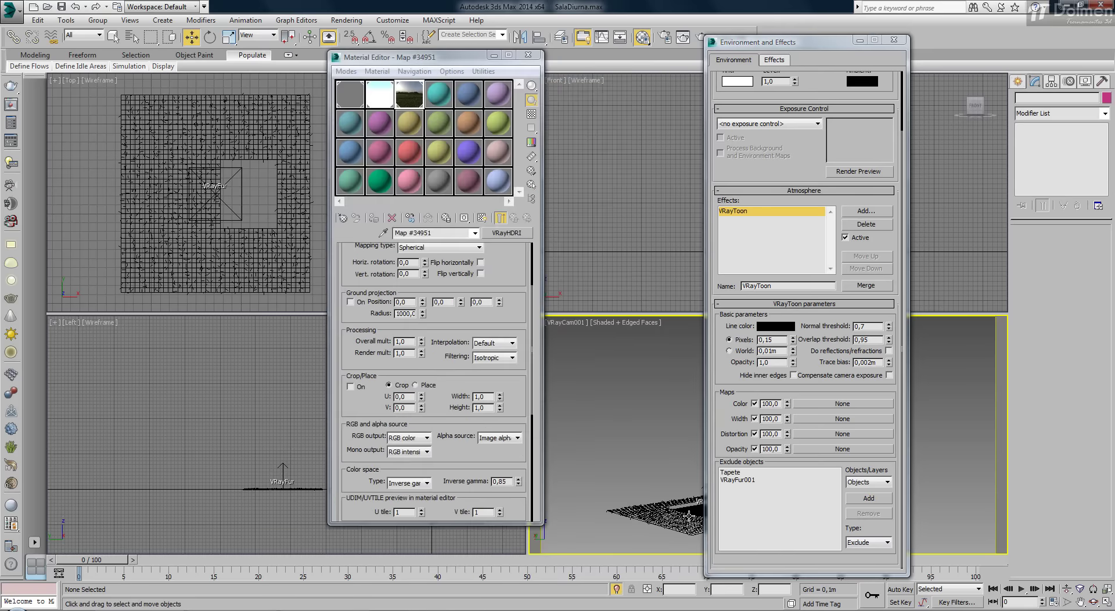
click(893, 42)
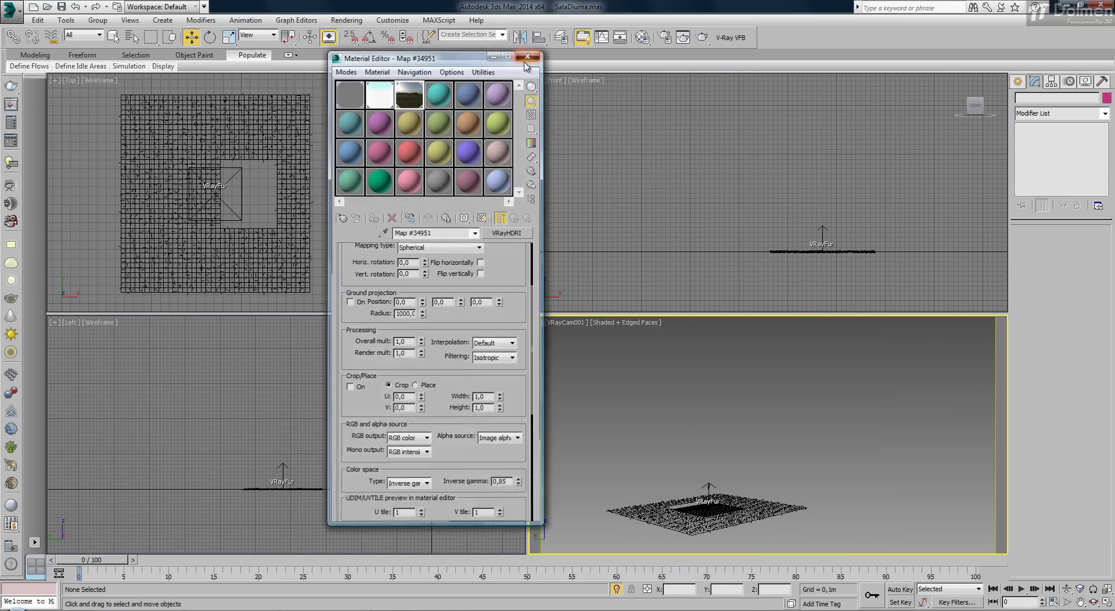
click(527, 57)
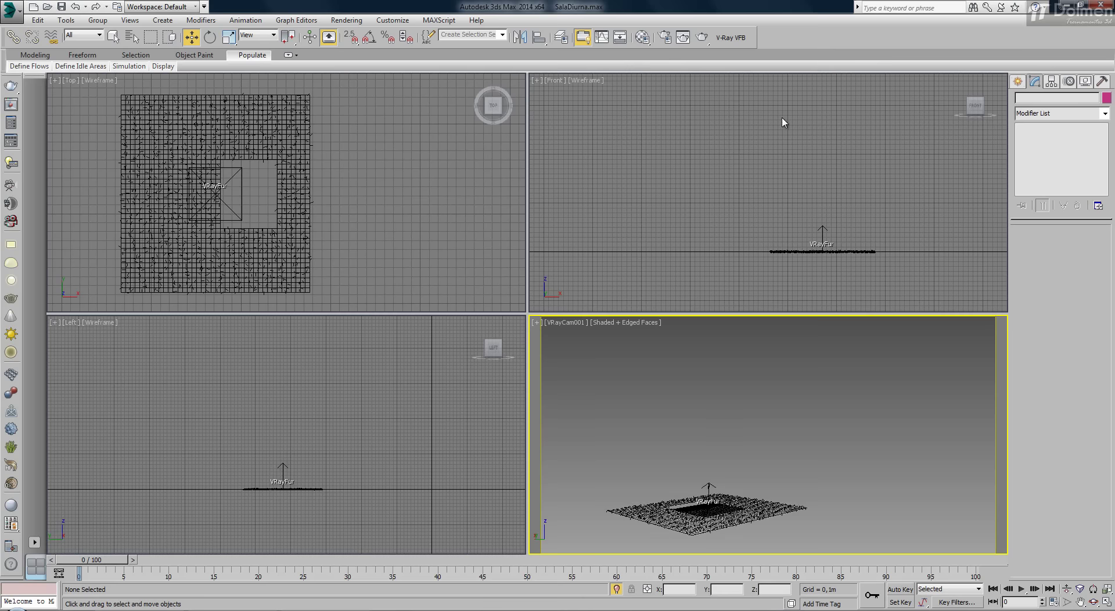
End the rug isolation and zoom out to recentre the full floor plan
right_click(501, 197)
right_click(436, 210)
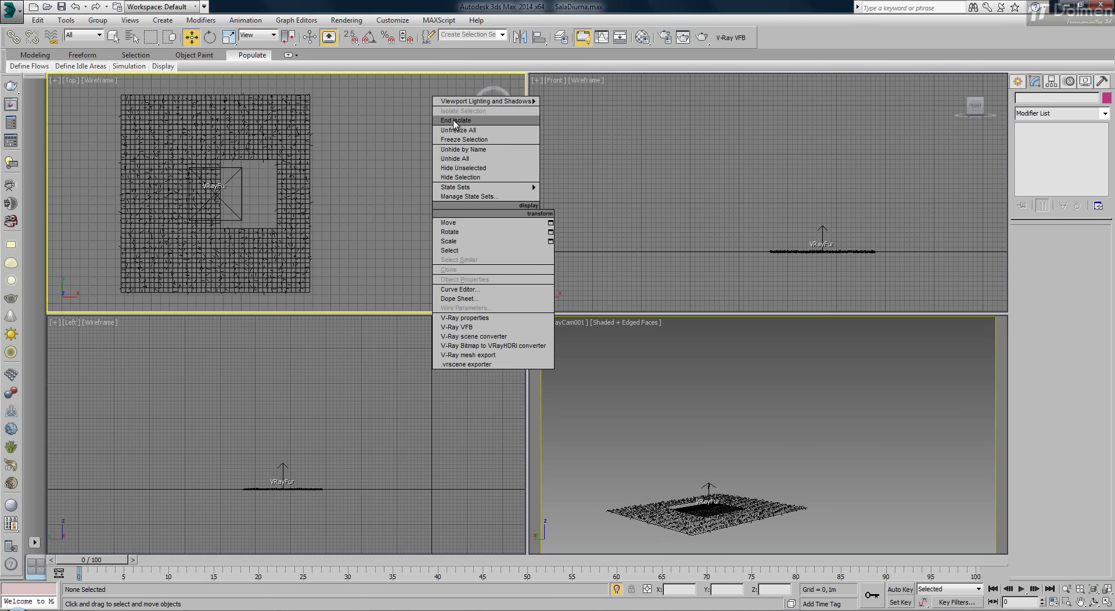
click(476, 121)
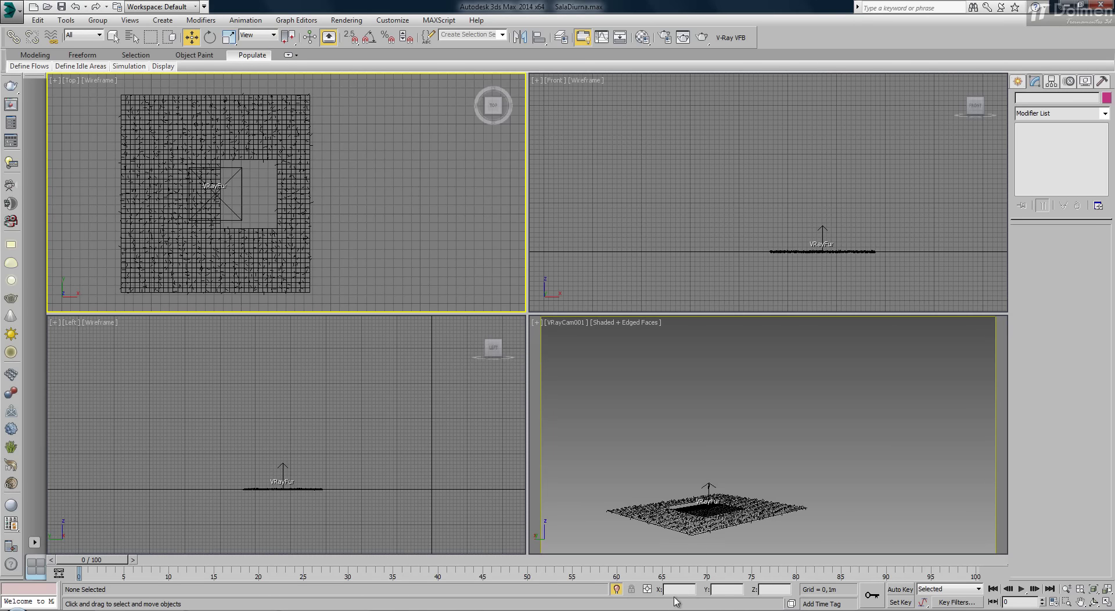
click(617, 590)
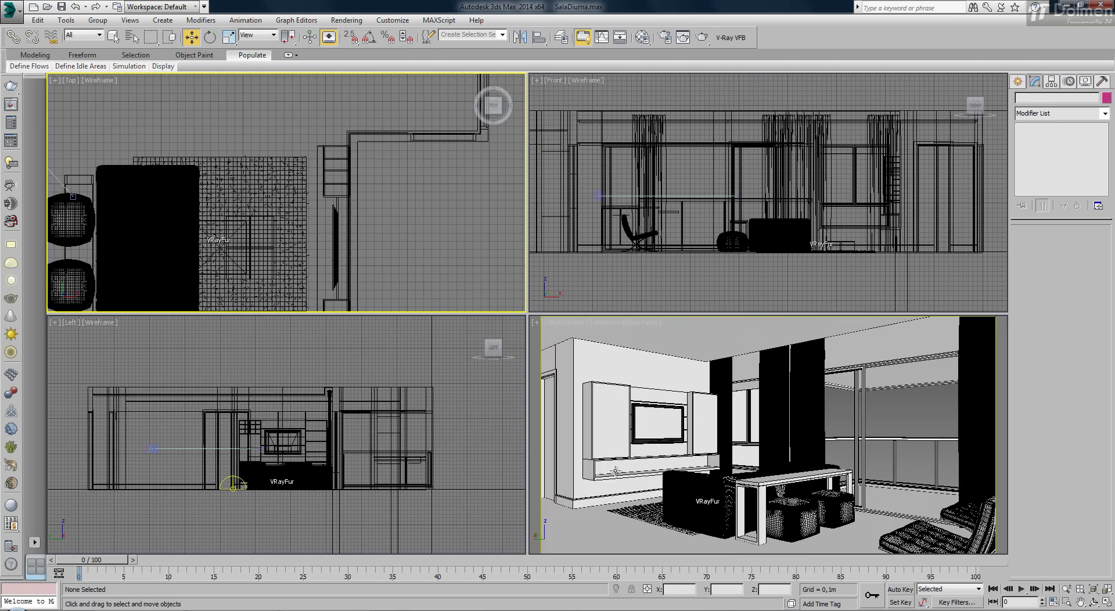
scroll(451, 199, down, 2)
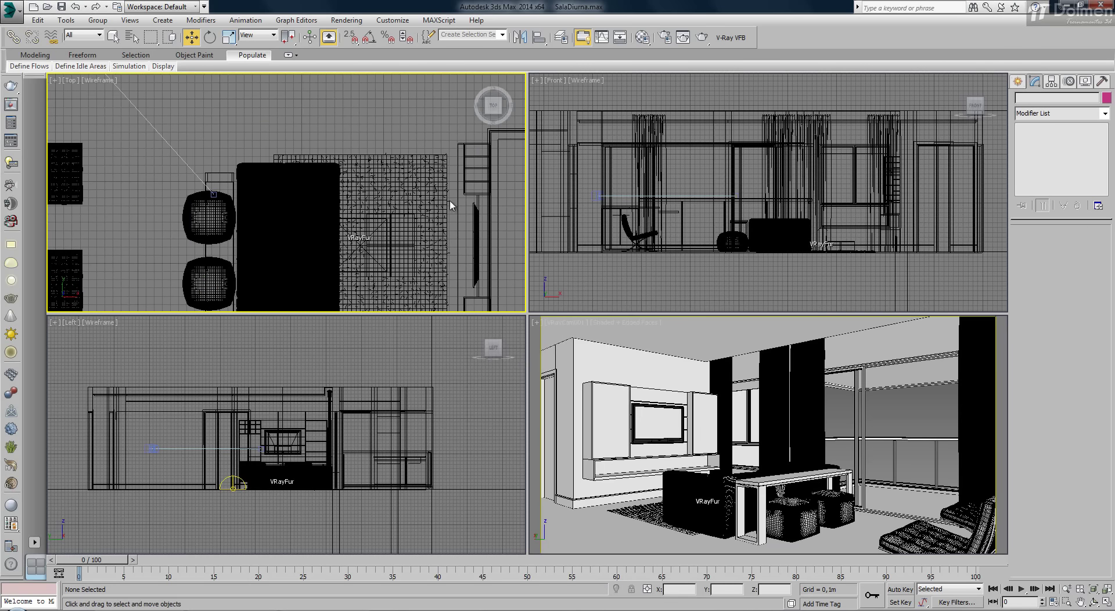
scroll(439, 198, down, 2)
scroll(430, 200, down, 2)
middle_drag(373, 208, 325, 207)
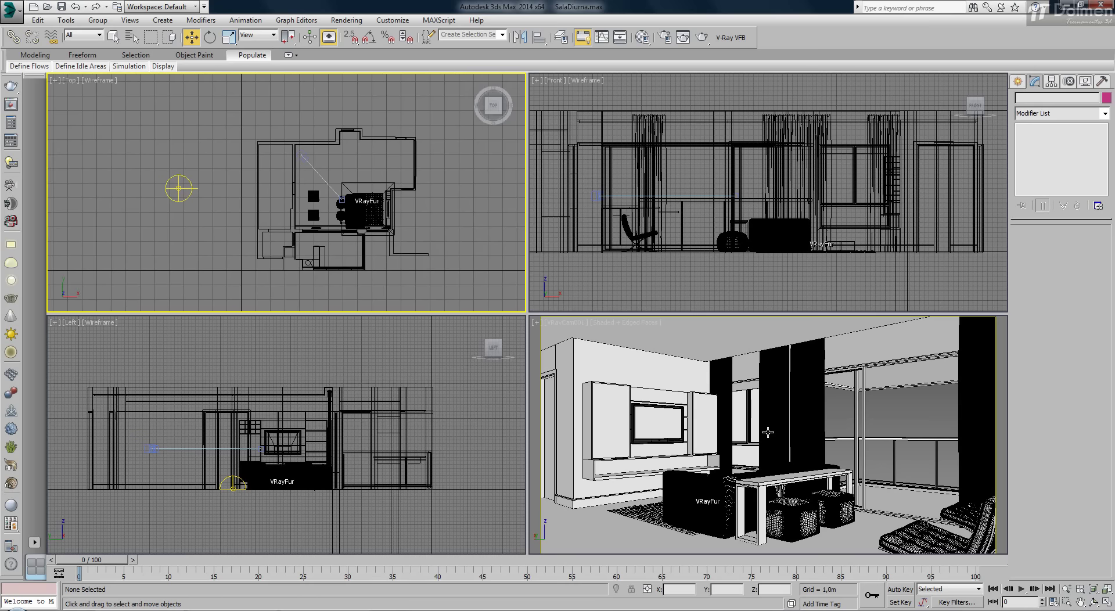
right_click(754, 371)
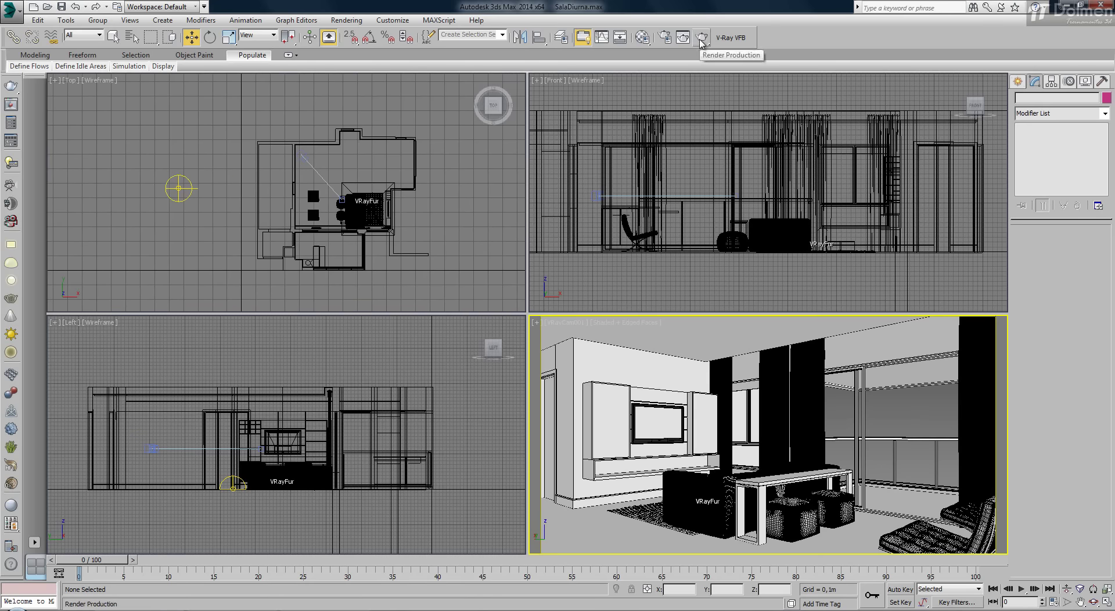
Set V-Ray image sampling to max subdivs 2 with color and noise thresholds 0,03
click(643, 37)
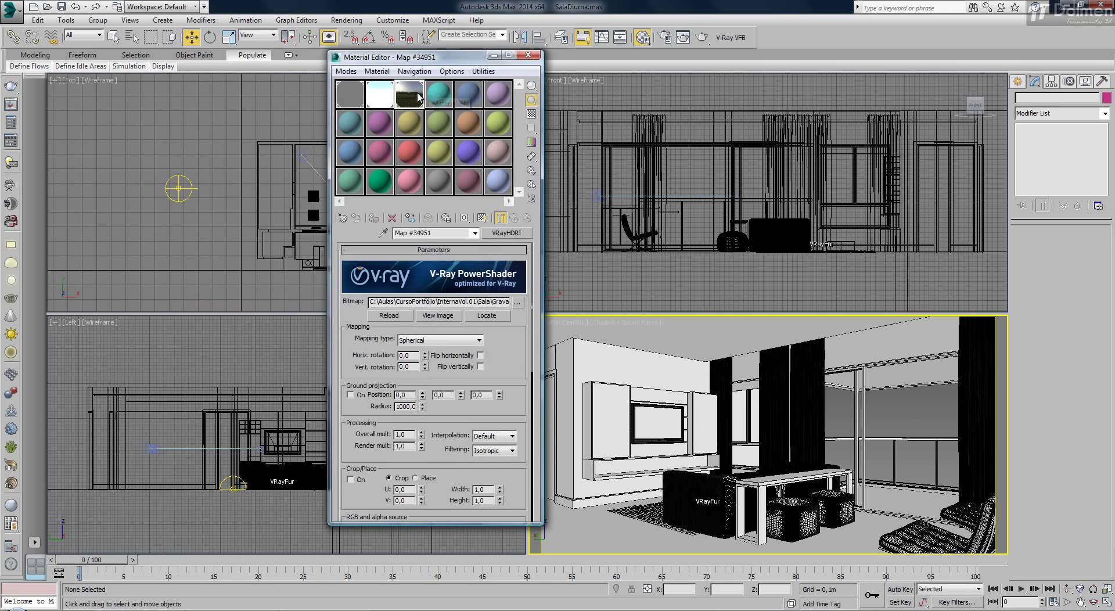
drag(465, 59, 305, 86)
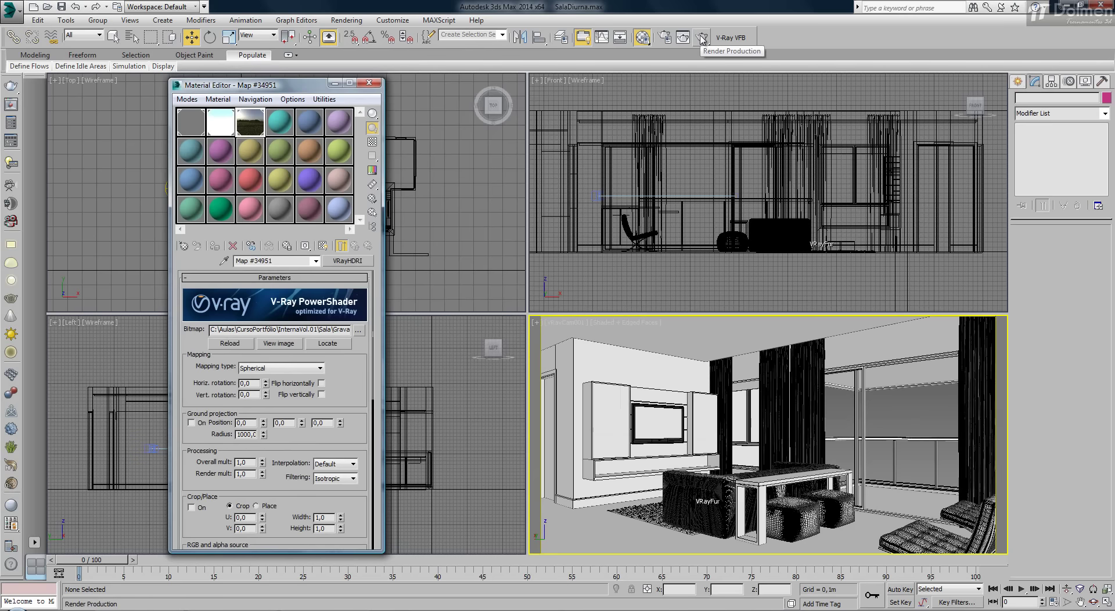
click(665, 37)
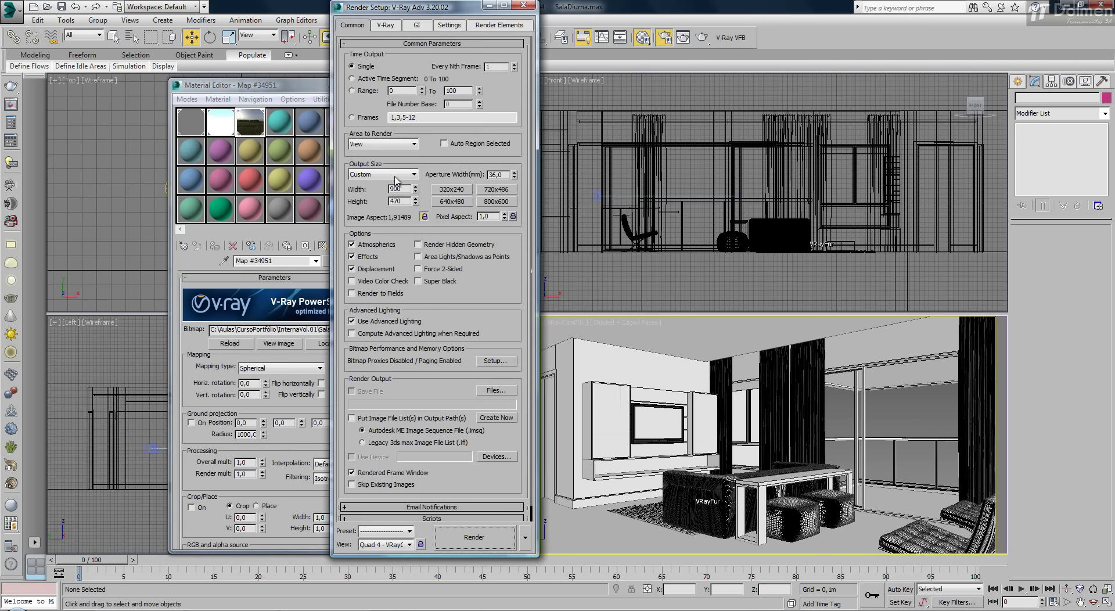
click(386, 25)
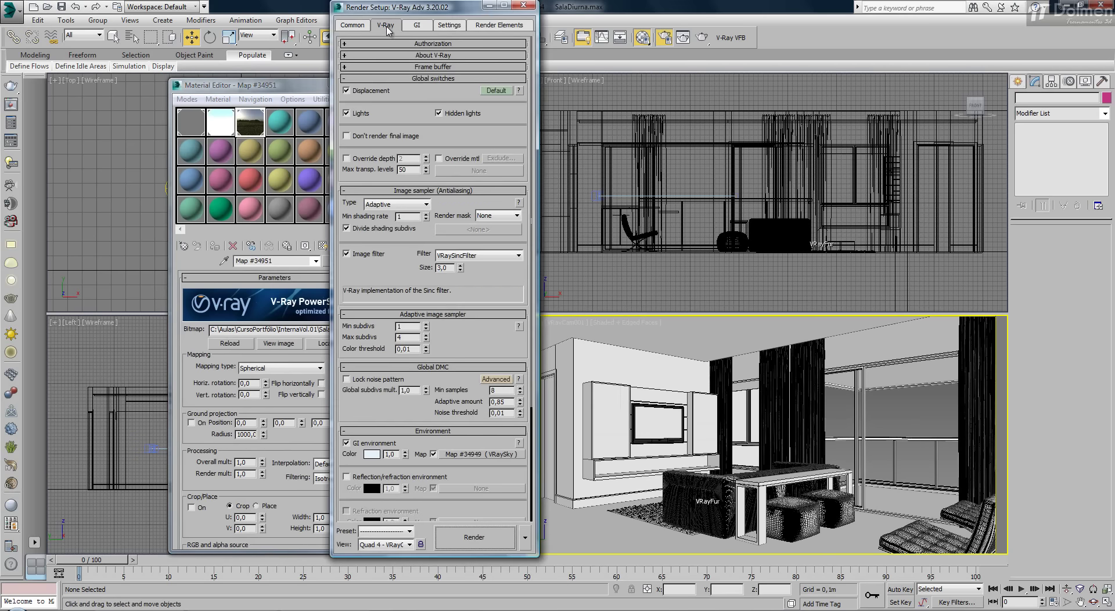
click(426, 340)
click(425, 339)
drag(505, 413, 500, 413)
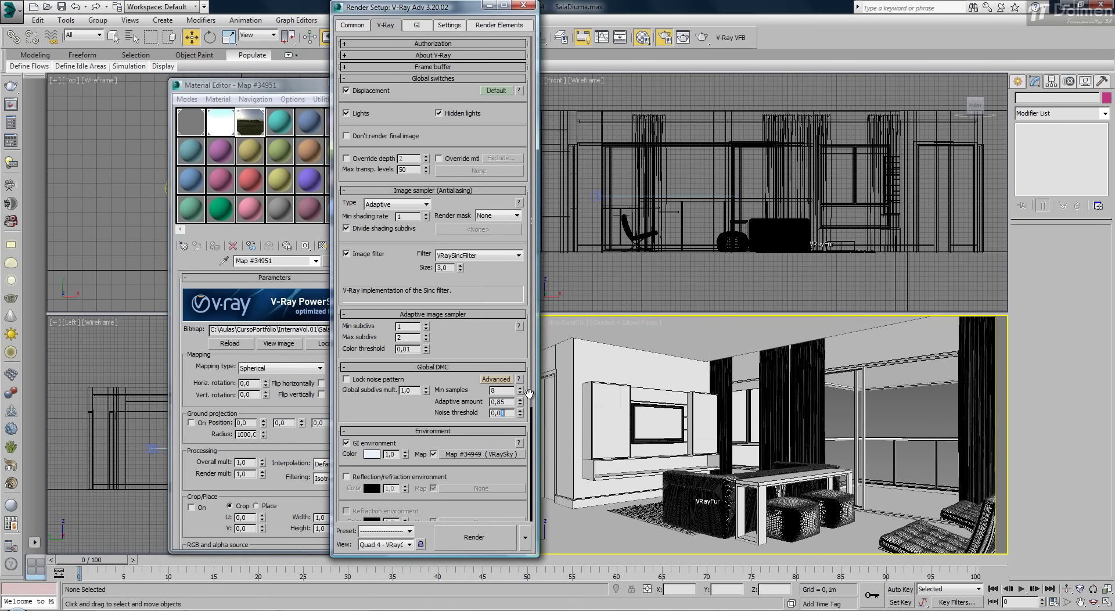
click(426, 346)
click(425, 347)
Set light cache subdivs to 200, pre-filter off, use for glossy rays on, and render
click(415, 27)
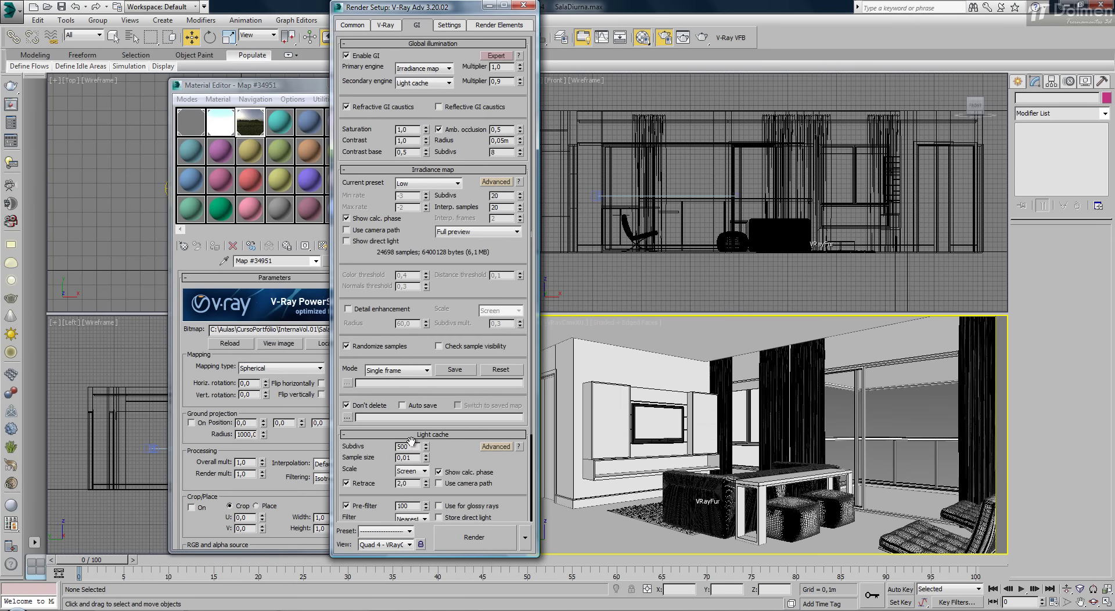
text(0)
scroll(442, 458, down, 1)
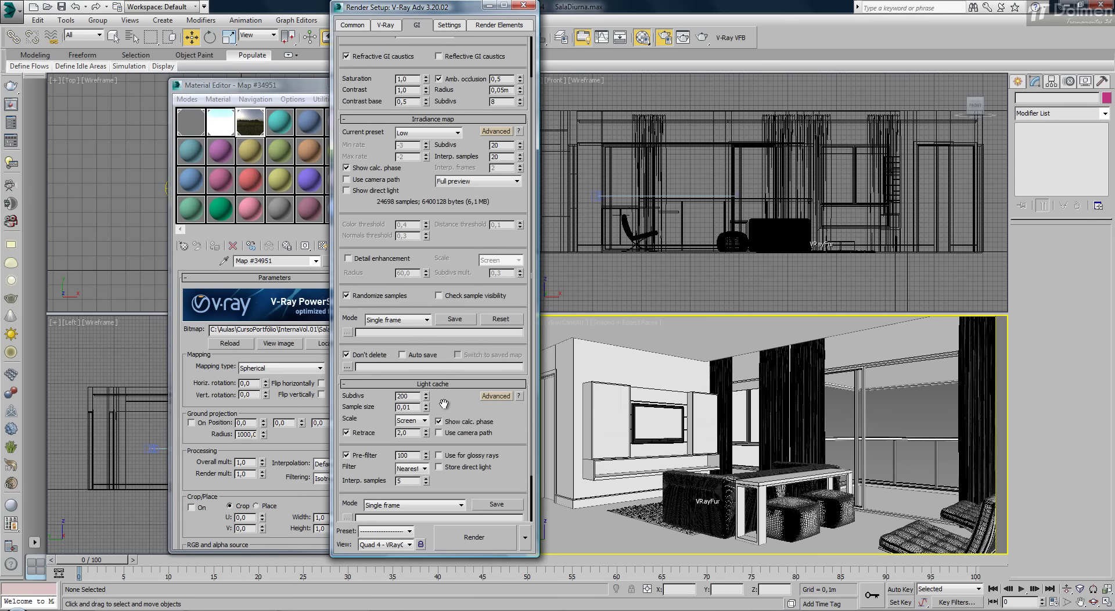
click(372, 456)
click(440, 455)
click(481, 539)
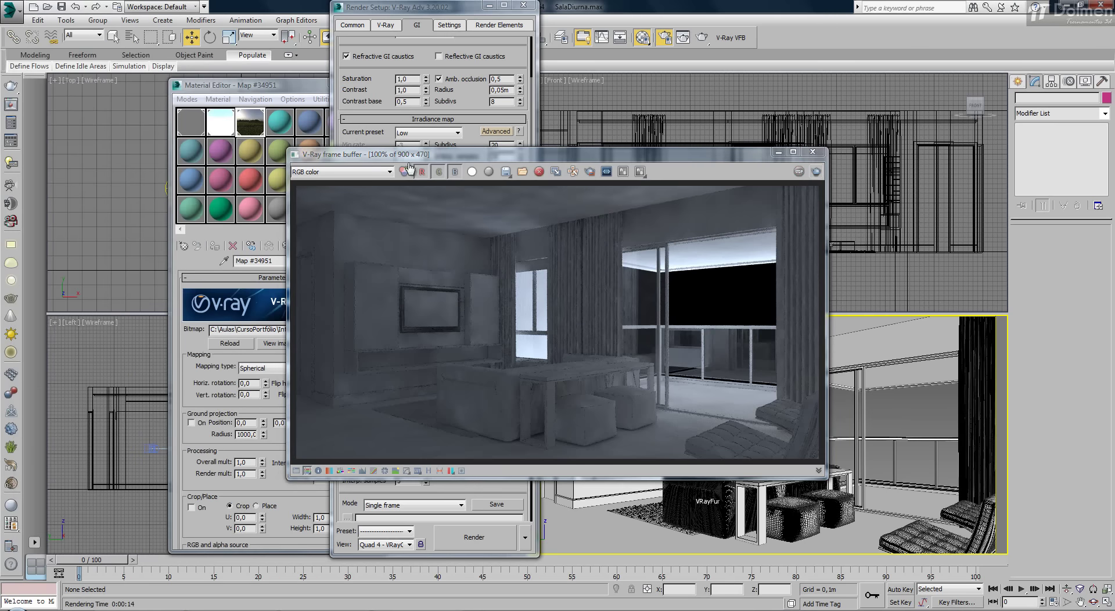
Bring the Material Editor in front of the finished 900 x 470 test render
drag(301, 91, 205, 76)
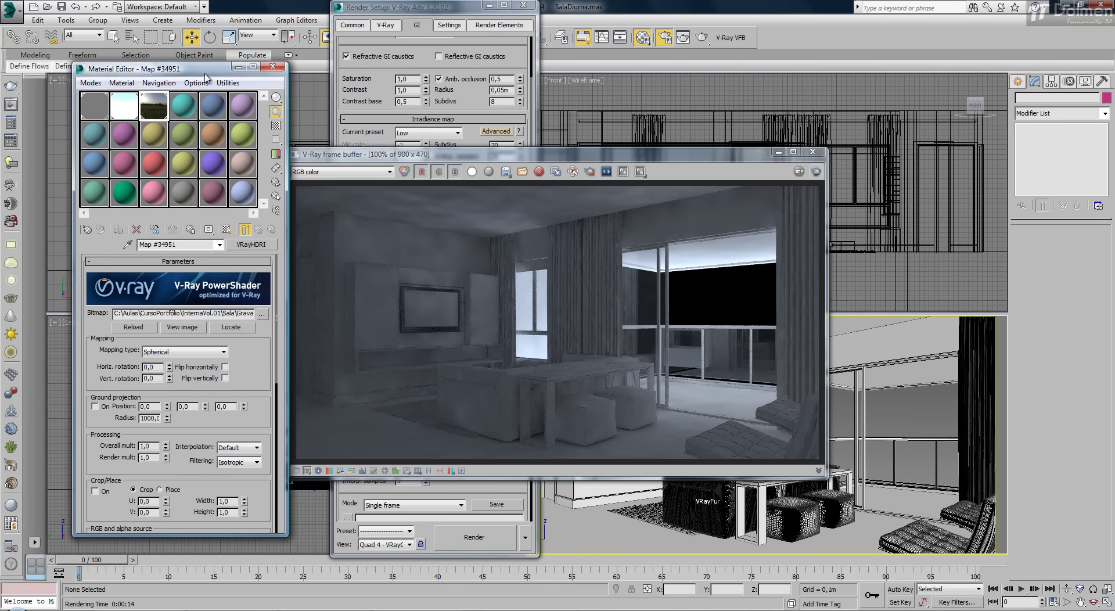
Re-render the upper window region, then disable region rendering and display the HDRI map Map #34951
click(120, 105)
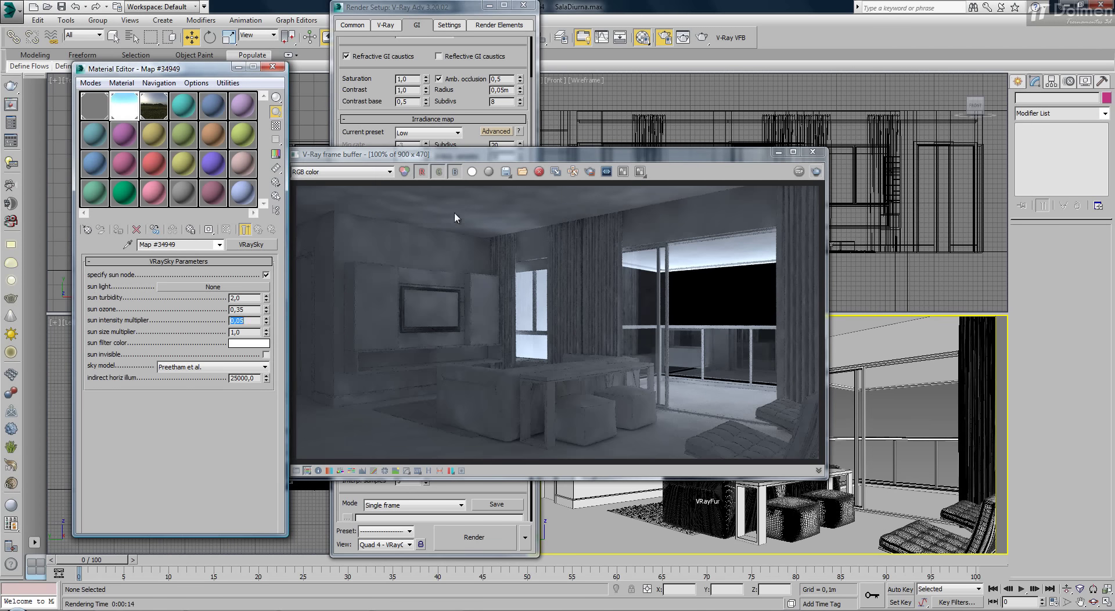
click(590, 171)
drag(604, 204, 815, 291)
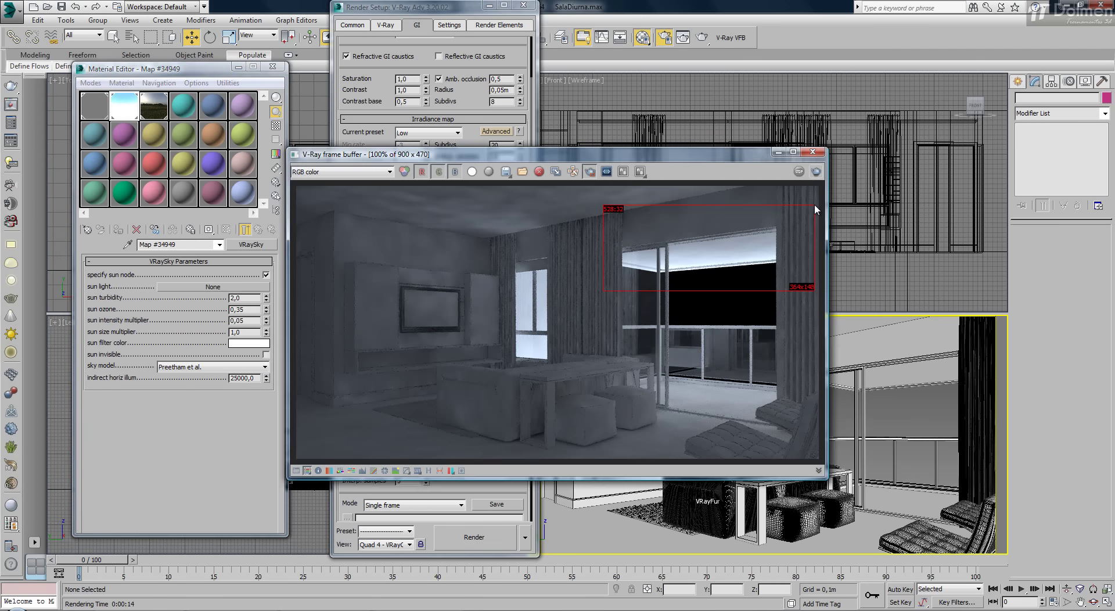
key(shift+q)
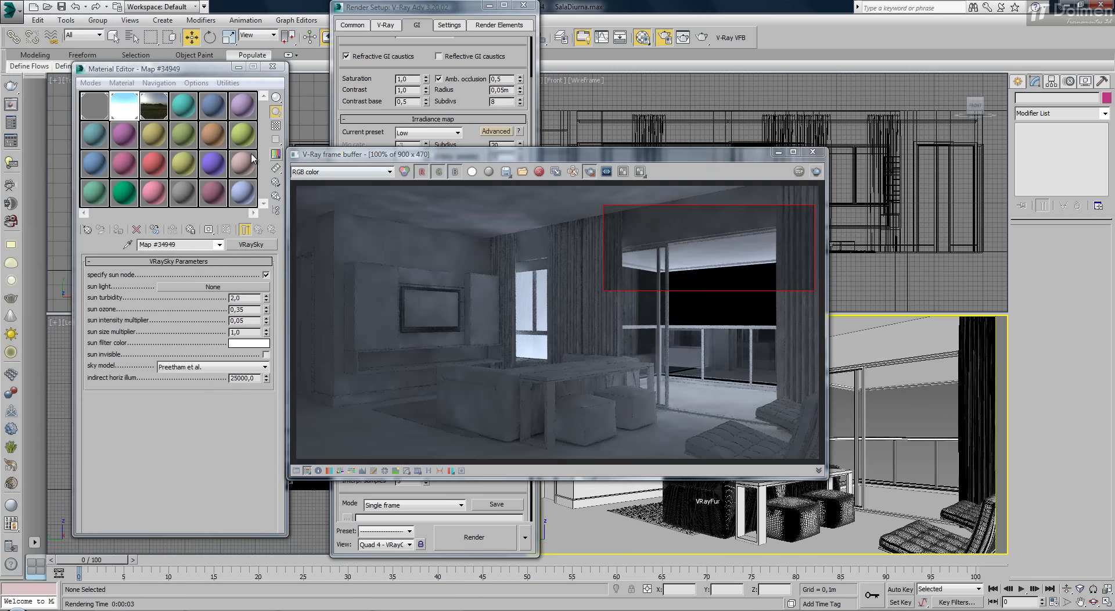
click(590, 172)
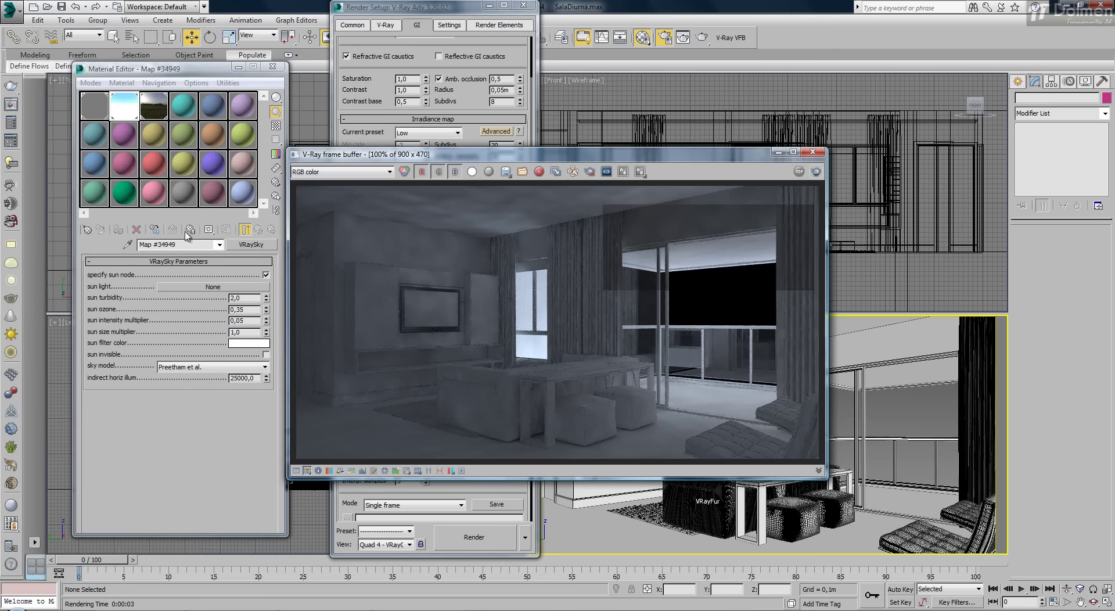
click(156, 110)
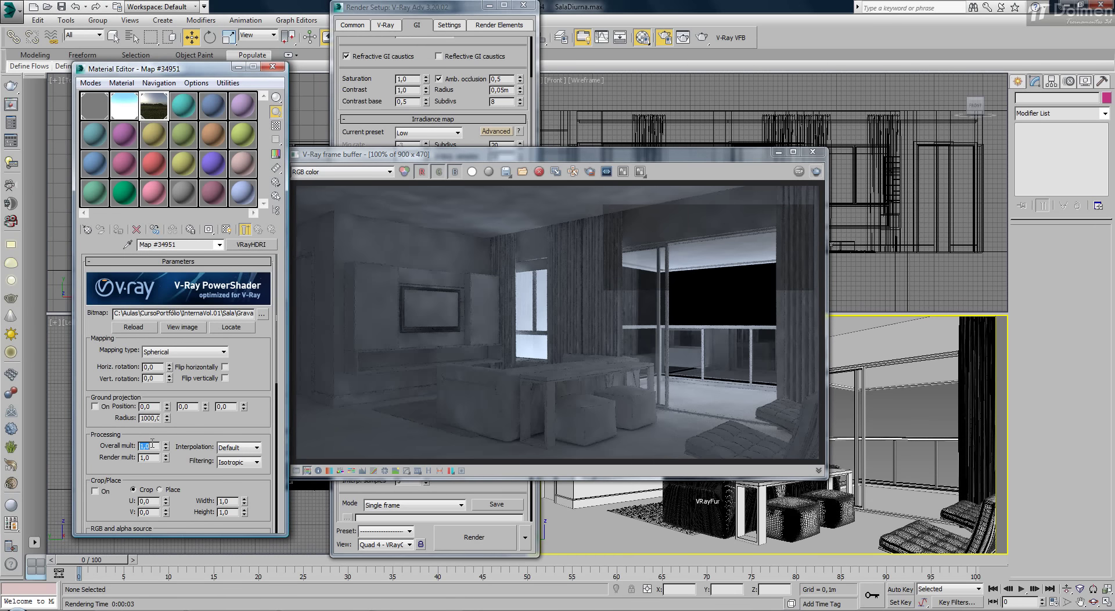
Set the VRayHDRI Overall mult to 4 and re-render the living room
text(2)
key(Return)
text(4)
key(Return)
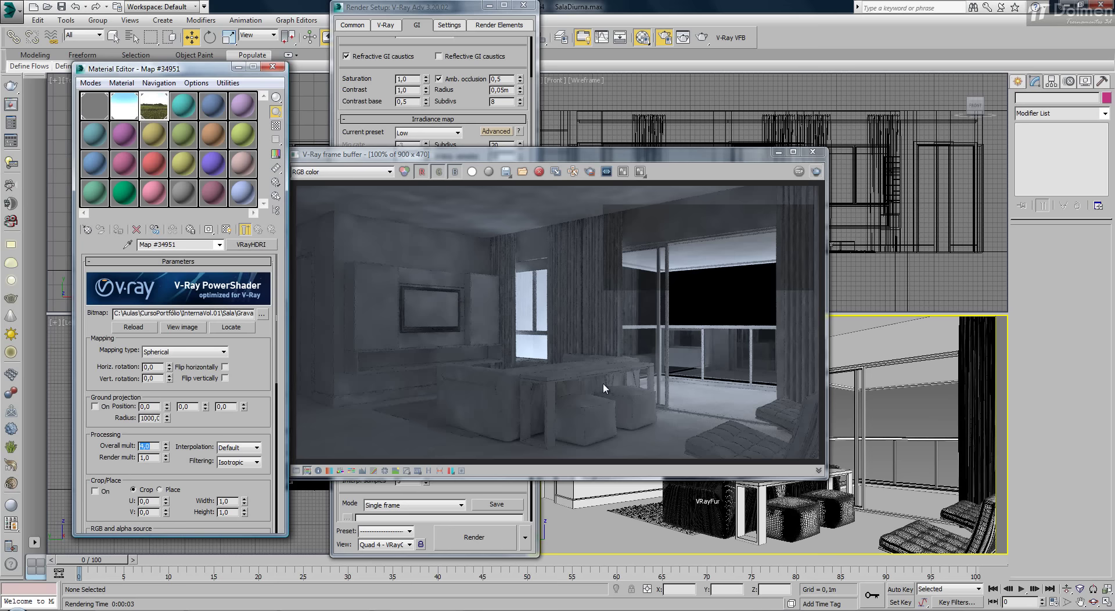
click(816, 172)
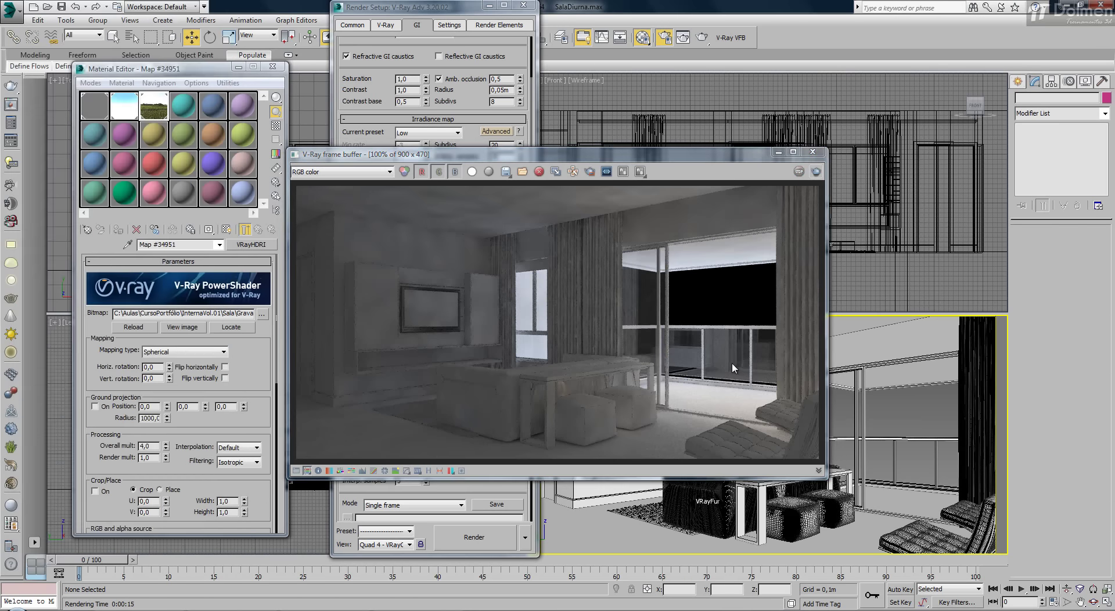
Set the HDRI horizontal rotation to 30 degrees and test-render, then change it to 60 and re-render
double_click(157, 367)
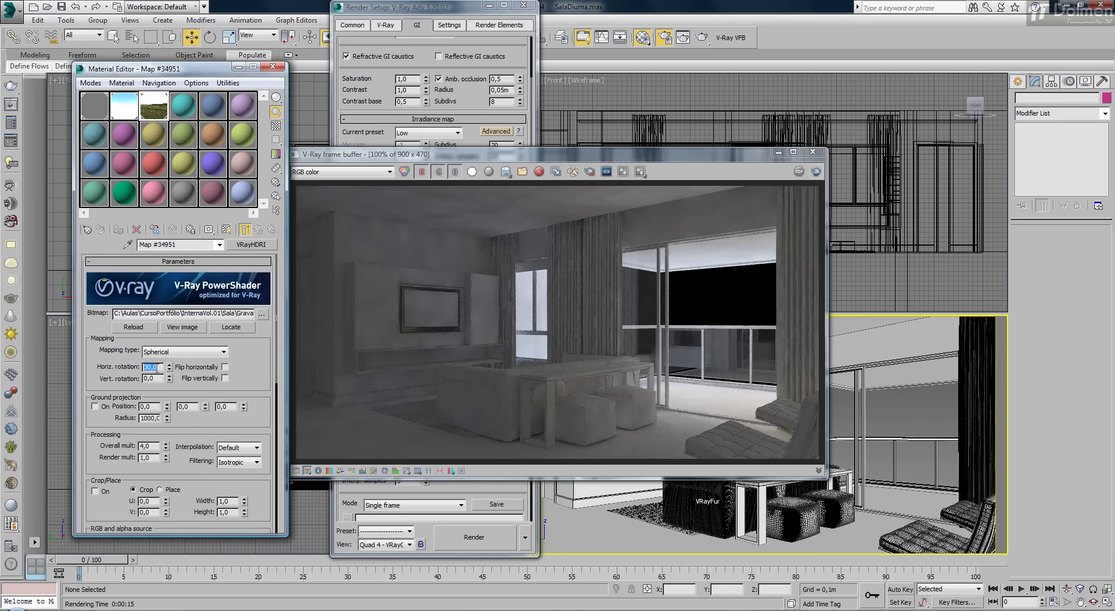
click(816, 172)
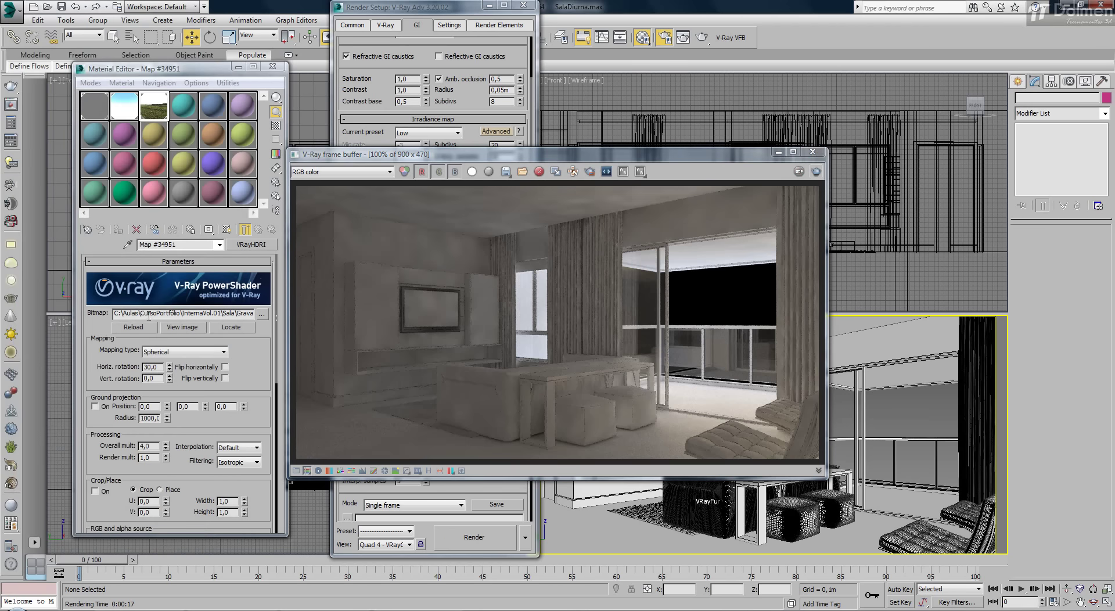
drag(161, 366, 136, 366)
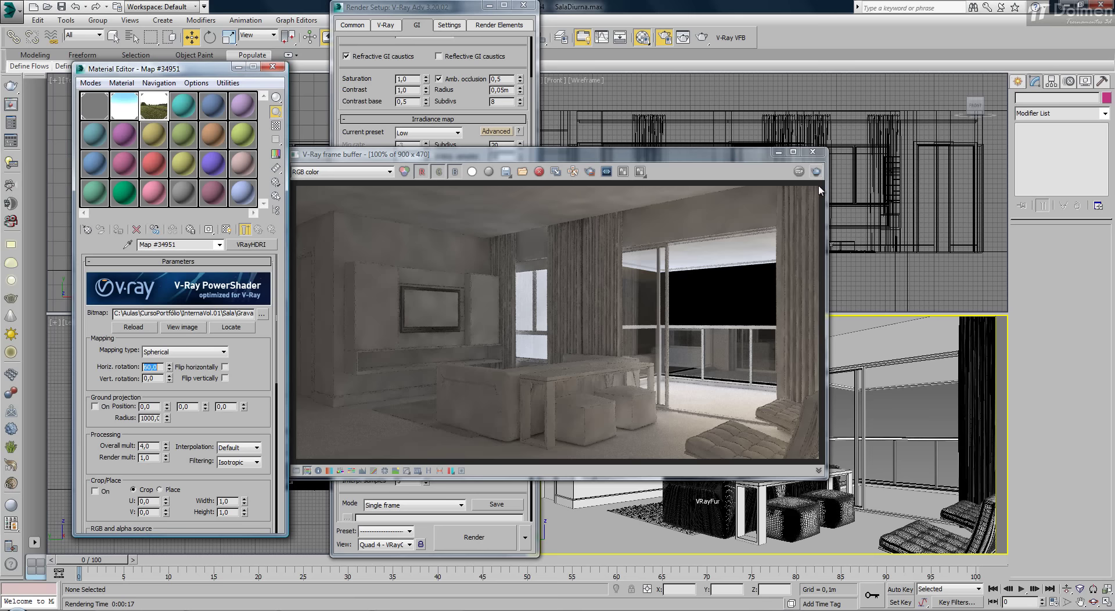
key(shift+q)
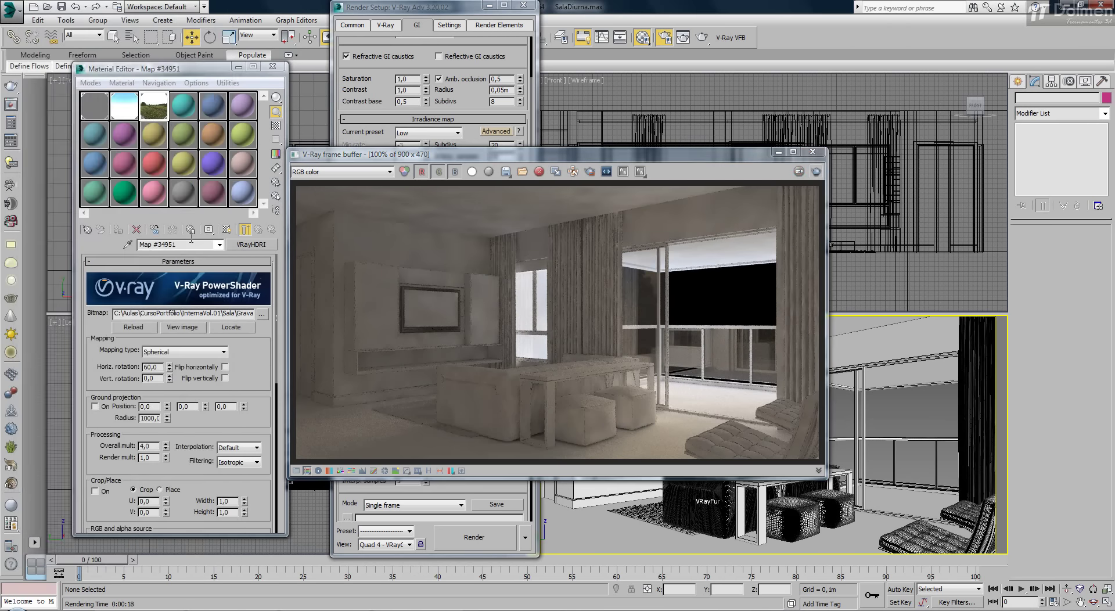
Test-render the HDRI at 90 and then 120 degrees horizontal rotation, zooming in to inspect
click(160, 366)
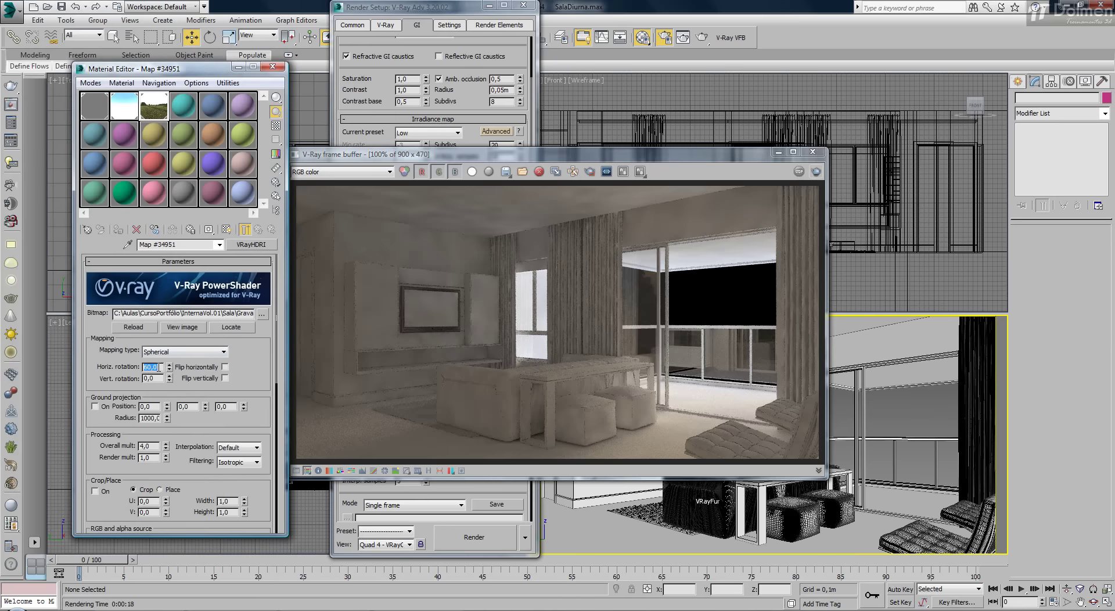
click(815, 170)
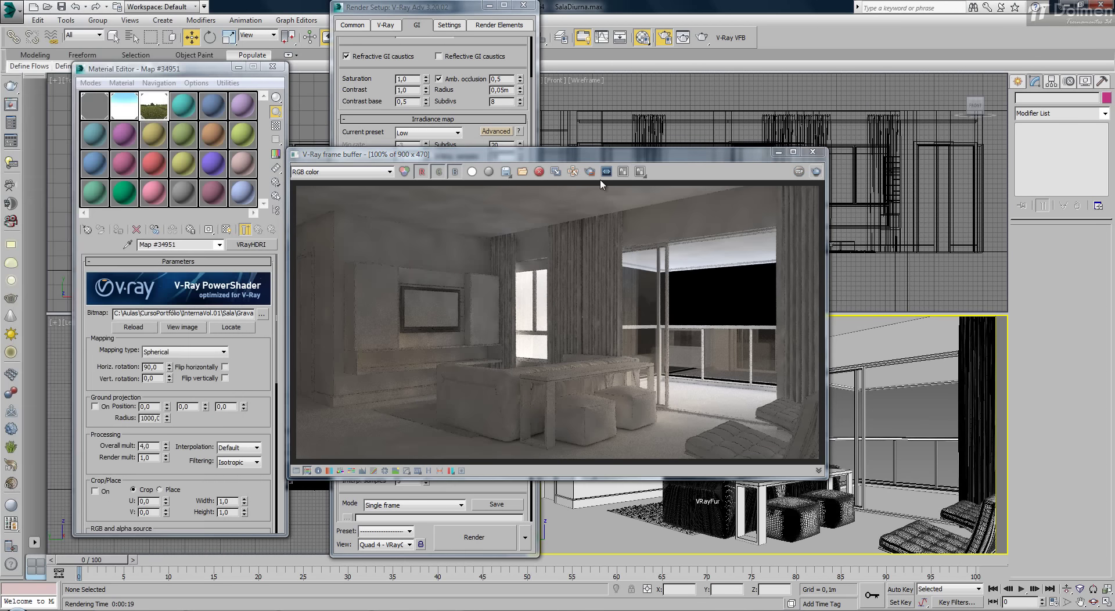
scroll(569, 378, up, 1)
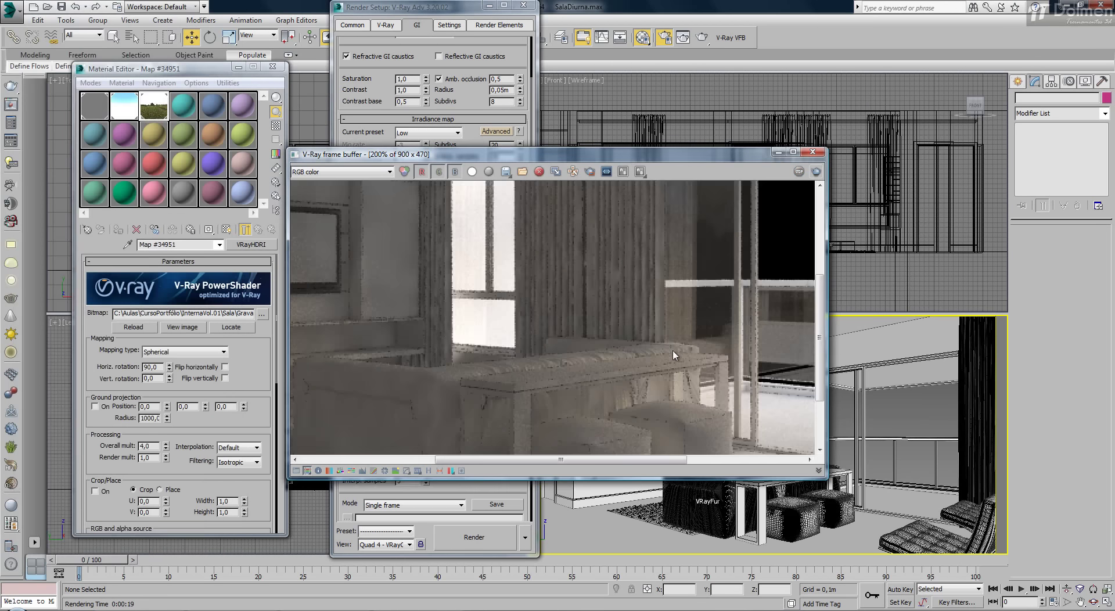
scroll(633, 329, down, 1)
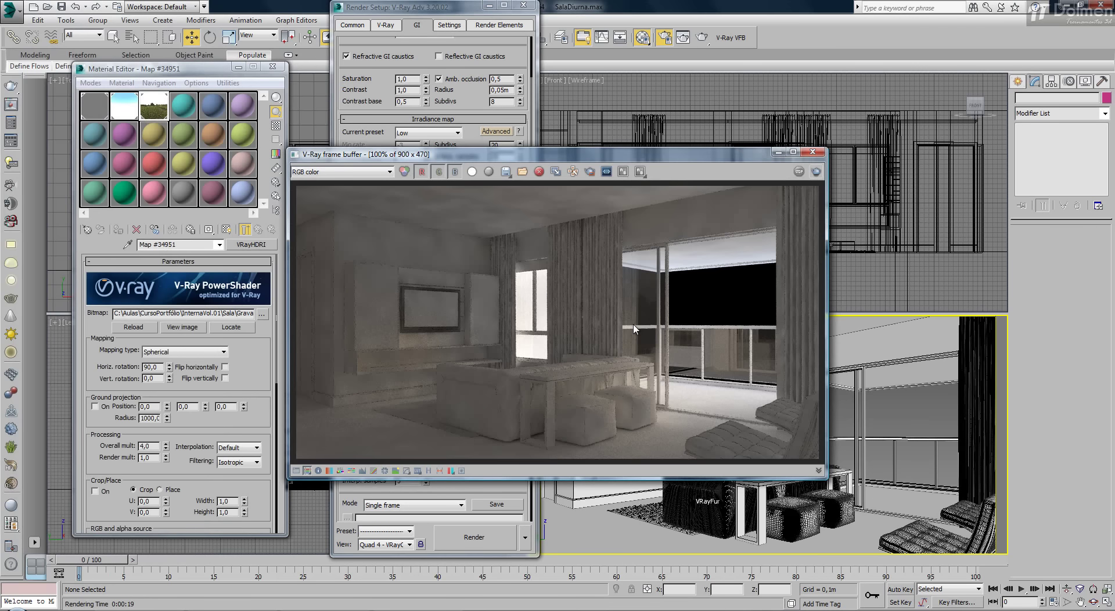
click(160, 367)
text(120)
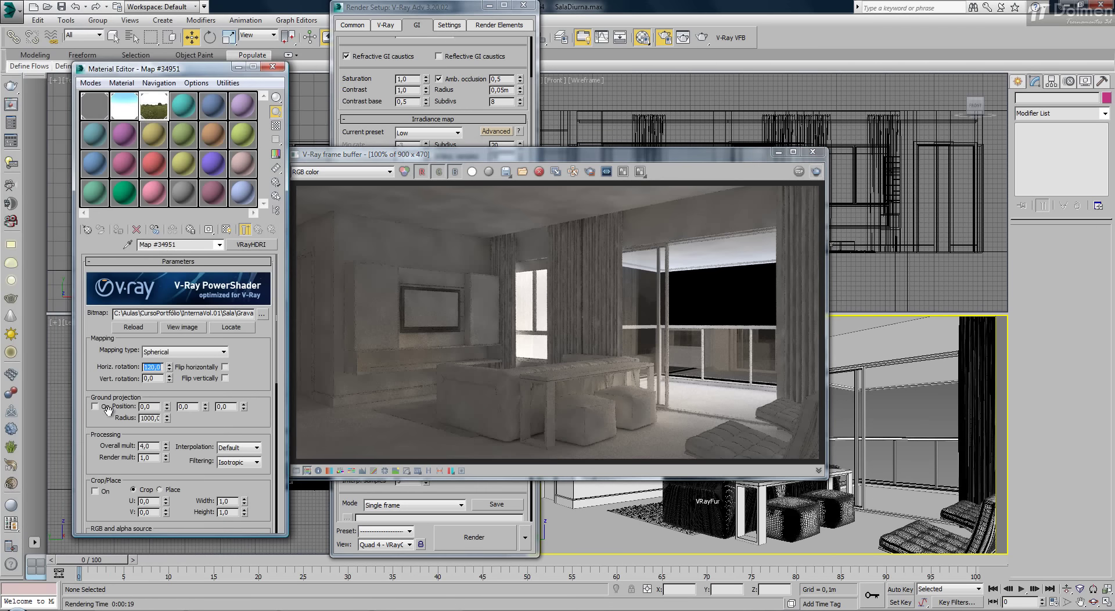
click(816, 173)
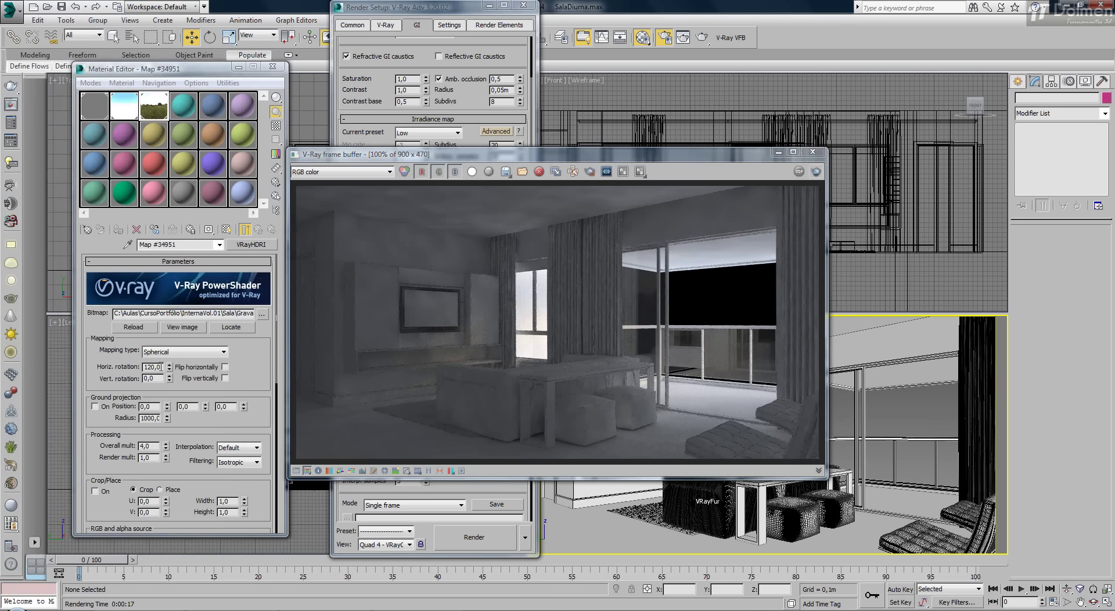
Return the HDRI rotation to 60 degrees, render again, and close the frame buffer
click(161, 366)
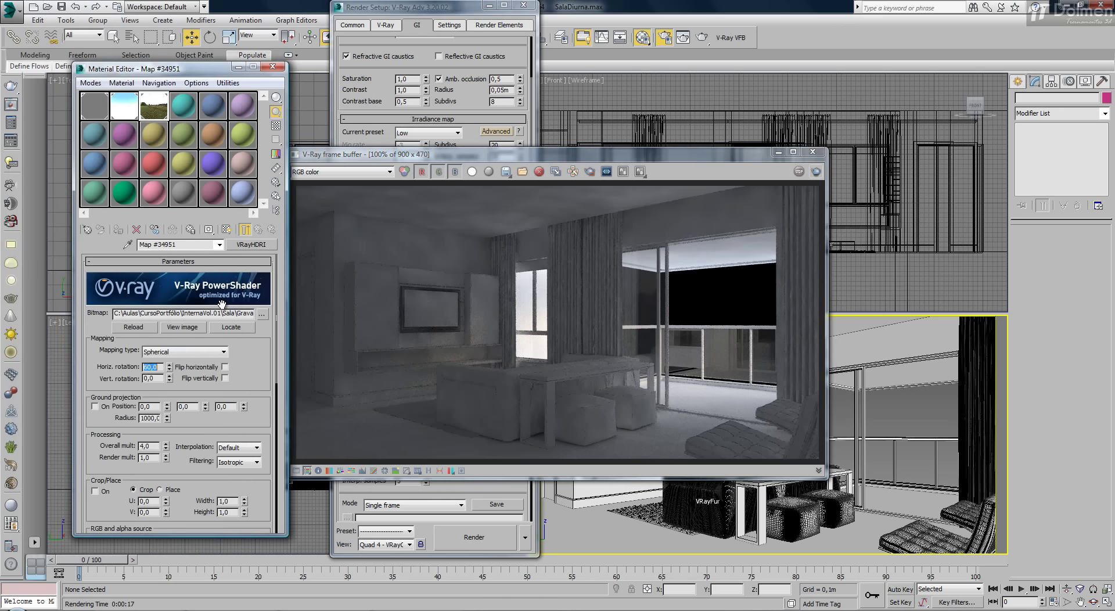
click(816, 171)
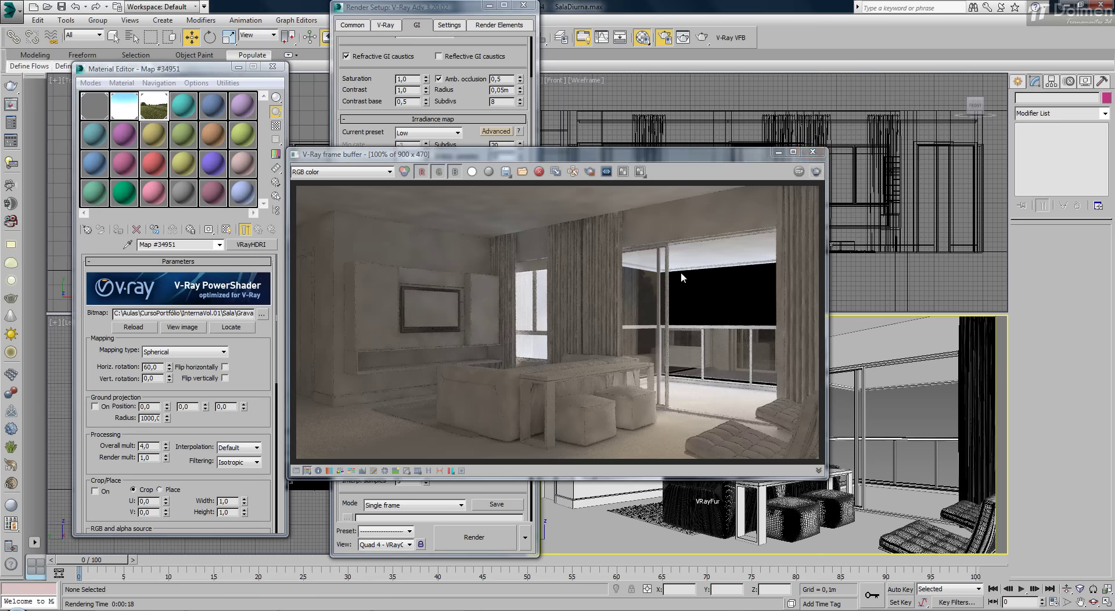
click(813, 153)
Close Render Setup and the Material Editor, and bring up the Create panel's VRay lights
click(522, 6)
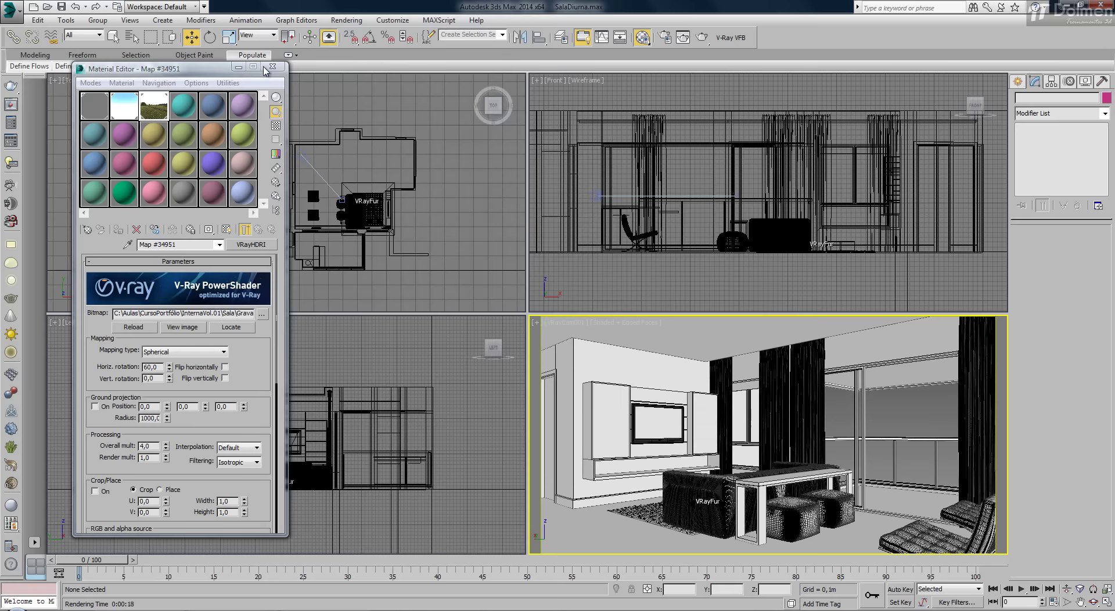
click(272, 66)
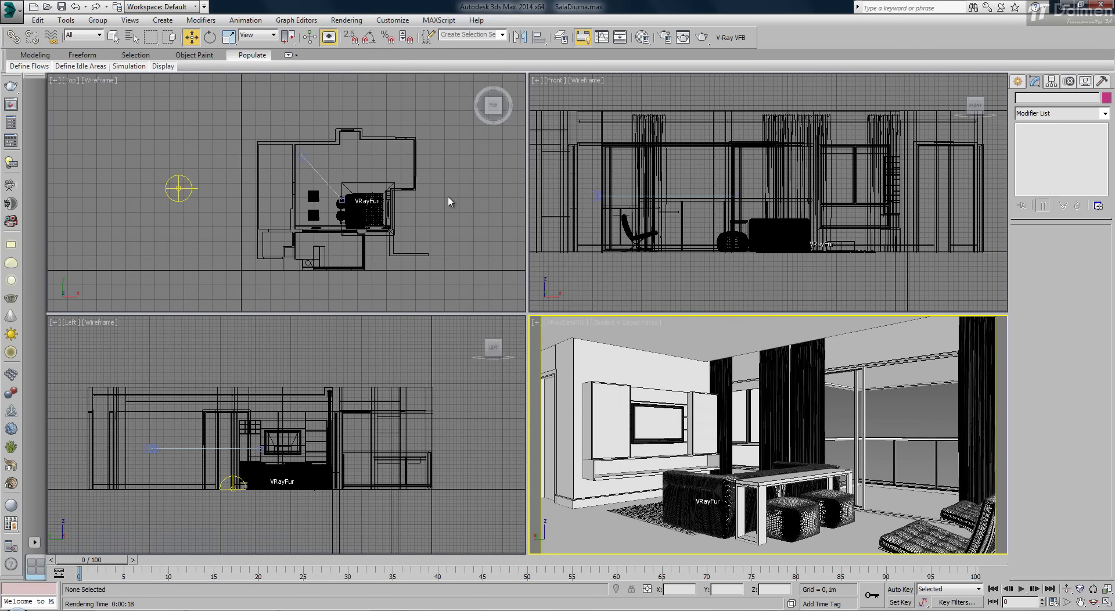
click(1017, 82)
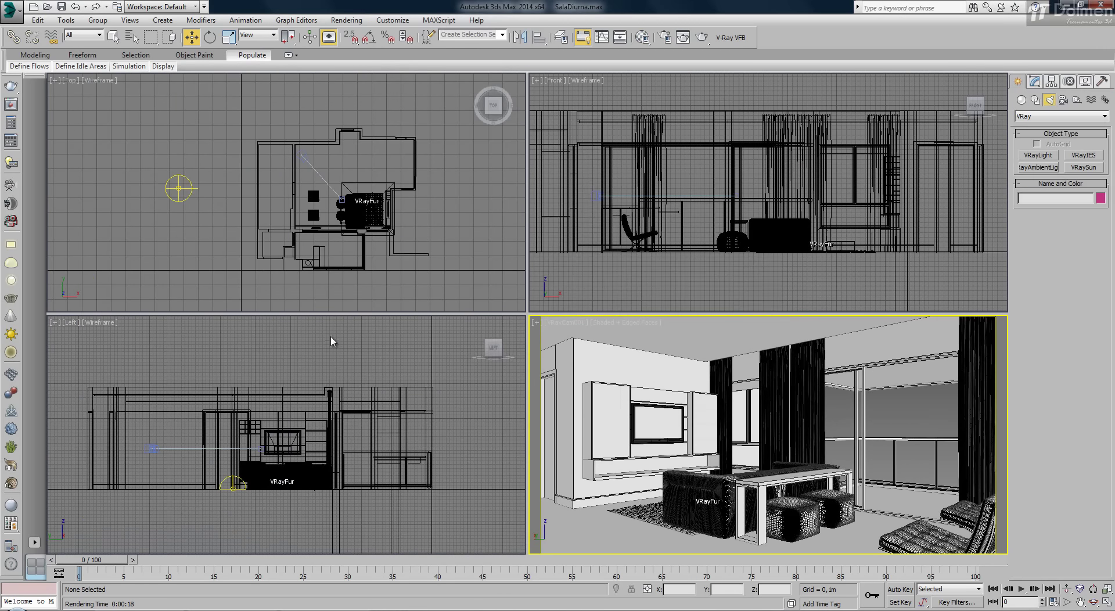
scroll(334, 266, up, 2)
scroll(453, 253, up, 3)
scroll(240, 231, up, 2)
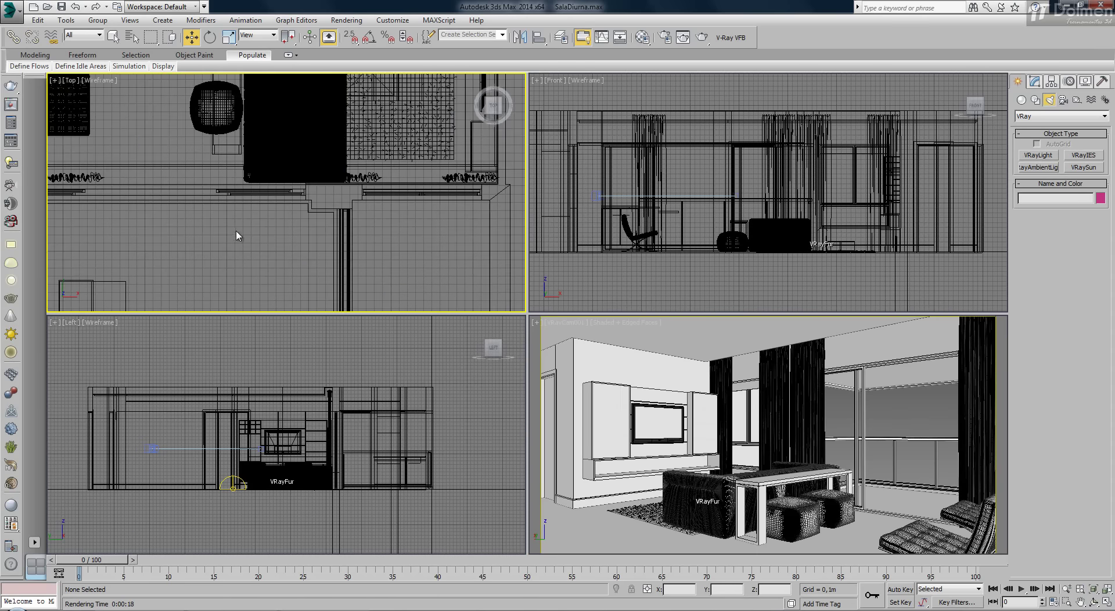
scroll(322, 209, down, 1)
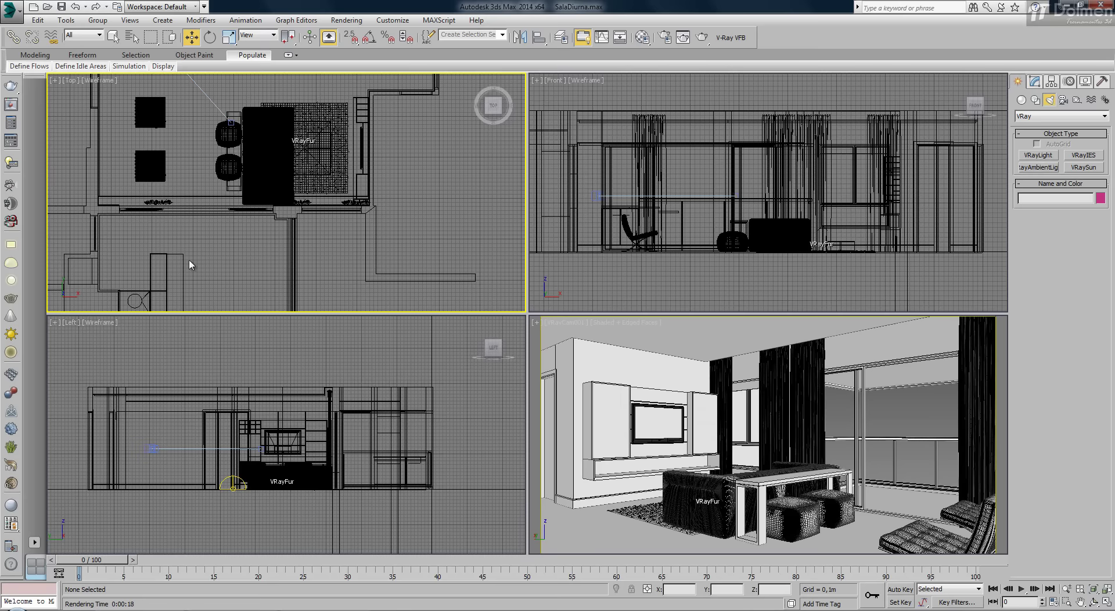
Draw a VRayLight of type Plane over the living-room window in the Front view
click(1039, 155)
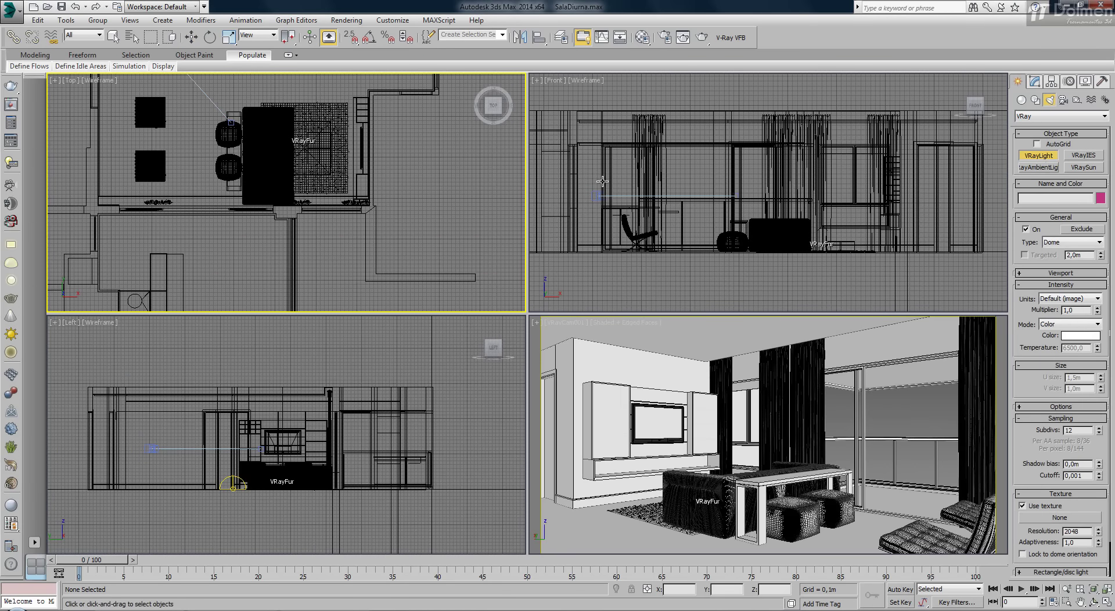
click(1064, 244)
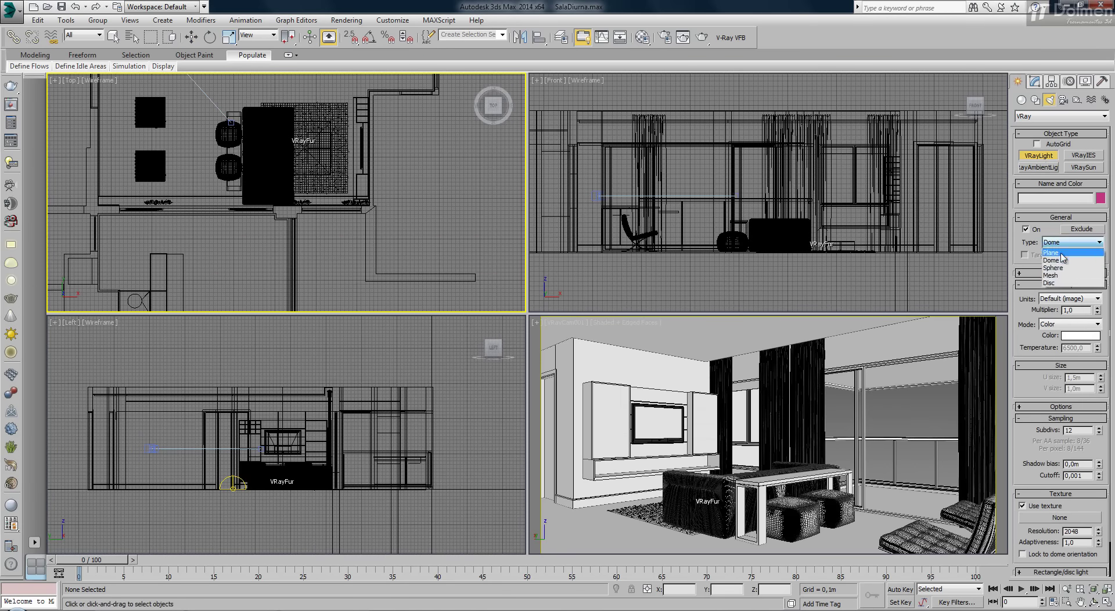
click(1061, 250)
scroll(841, 198, up, 2)
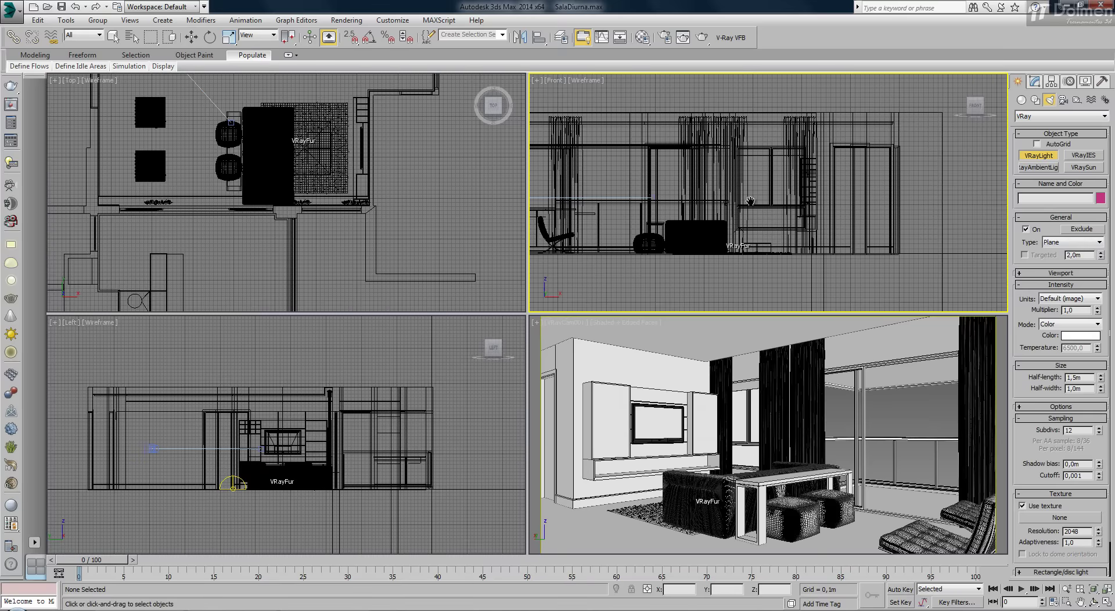
scroll(768, 197, up, 2)
middle_drag(788, 204, 748, 205)
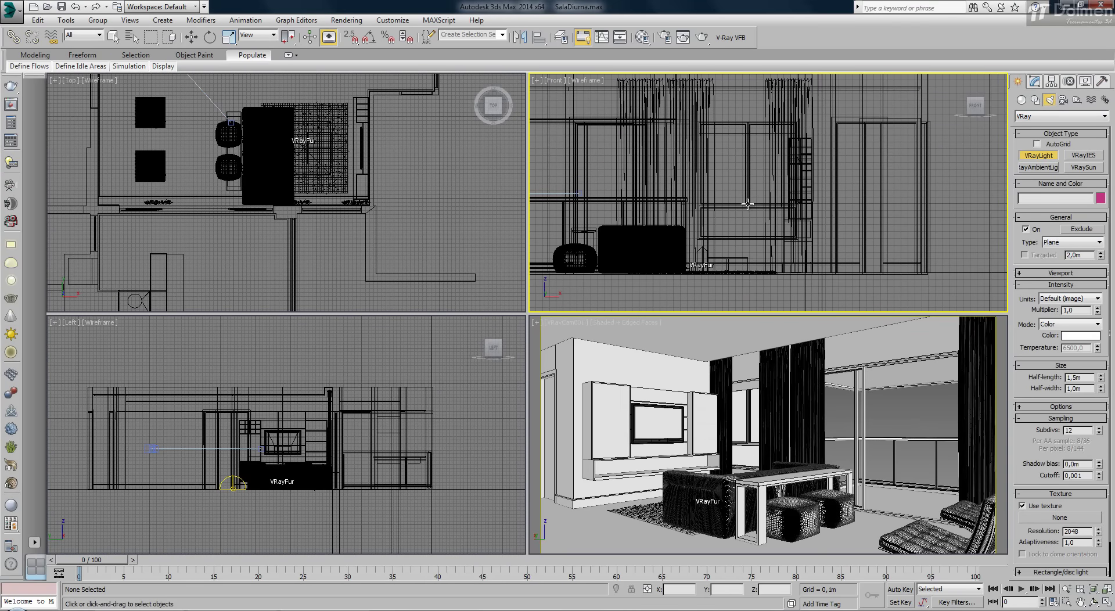
scroll(746, 204, up, 2)
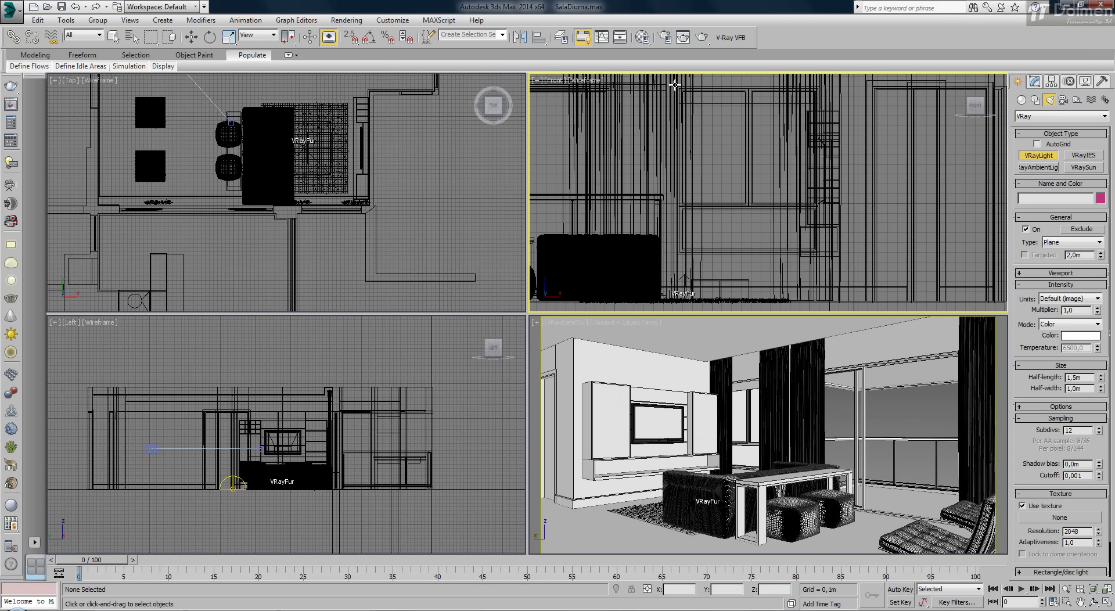
drag(674, 85, 821, 253)
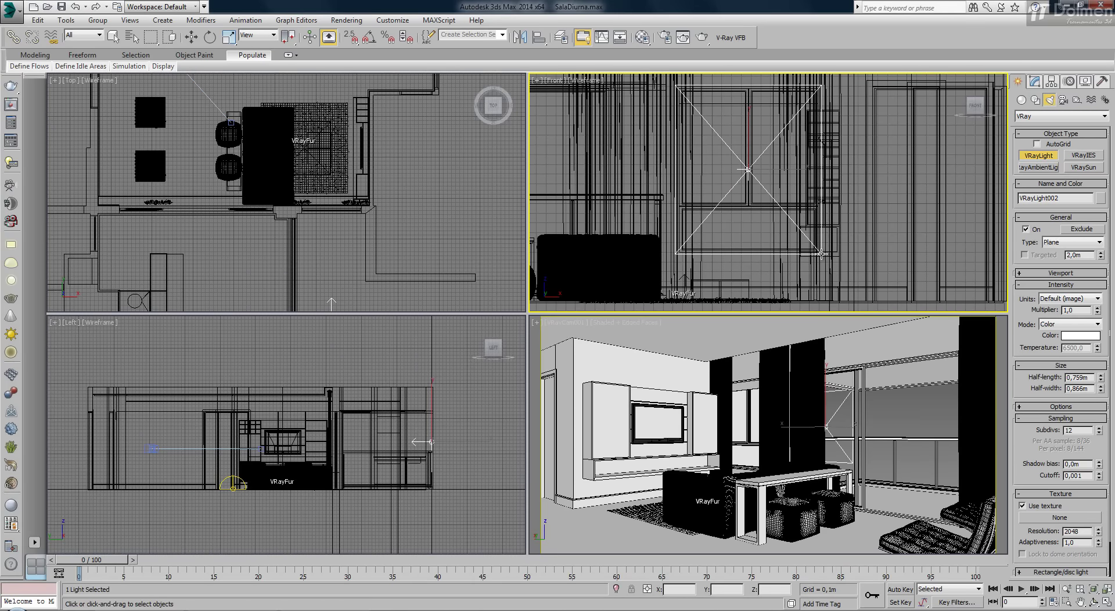
right_click(329, 251)
Move VRayLight002 along Y into the window opening in the Top view
mouse_move(334, 281)
mouse_down()
mouse_move(326, 216)
mouse_move(388, 160)
mouse_up()
scroll(354, 220, up, 2)
scroll(386, 222, up, 2)
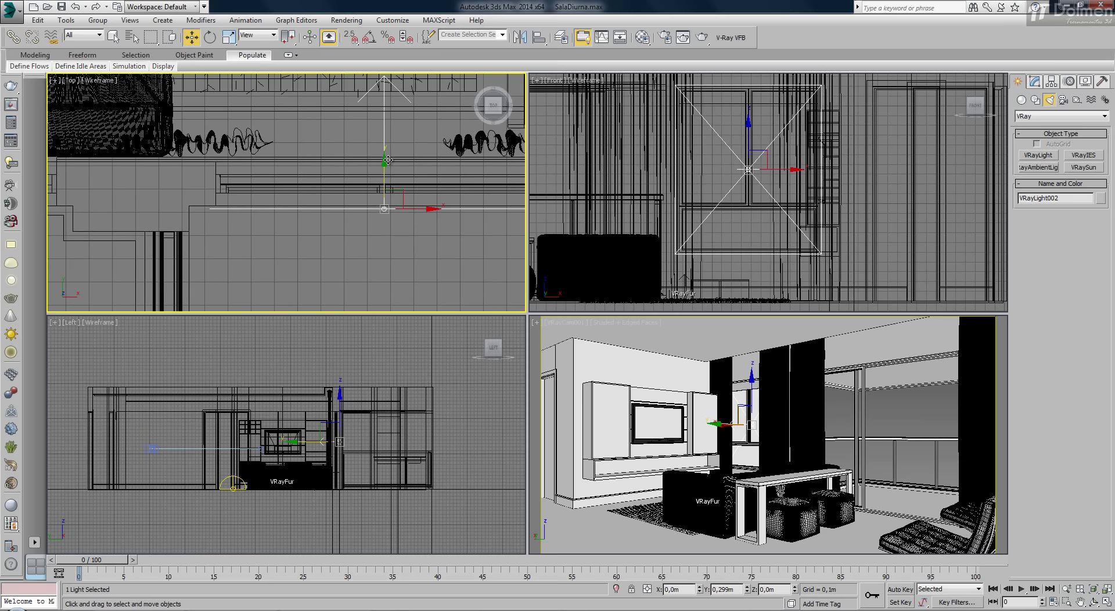
middle_drag(388, 161, 324, 185)
scroll(305, 182, down, 2)
scroll(307, 187, down, 2)
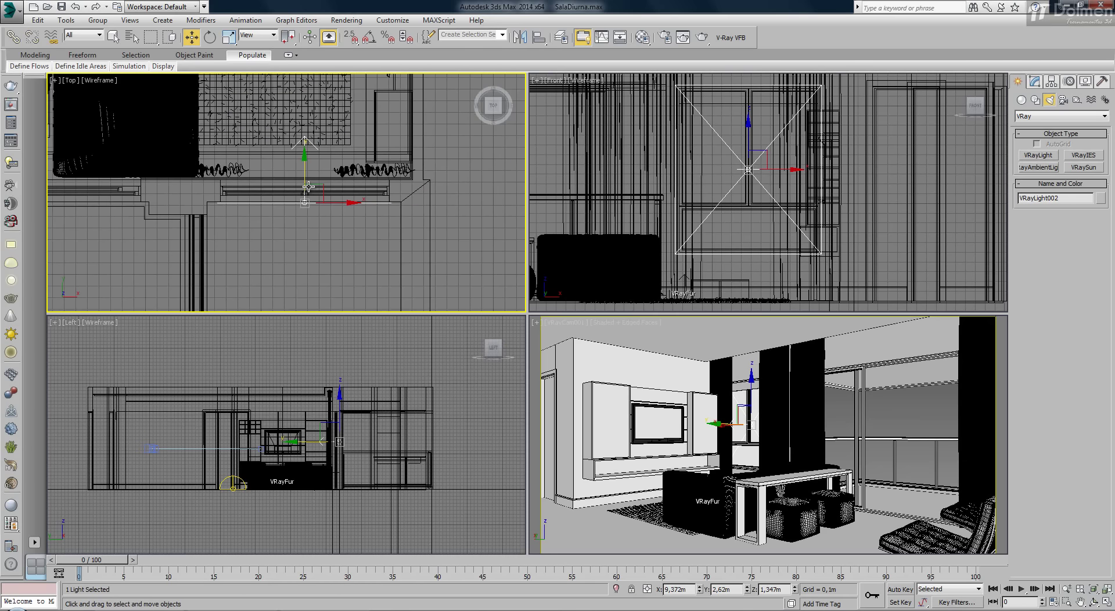
right_click(701, 377)
click(1034, 82)
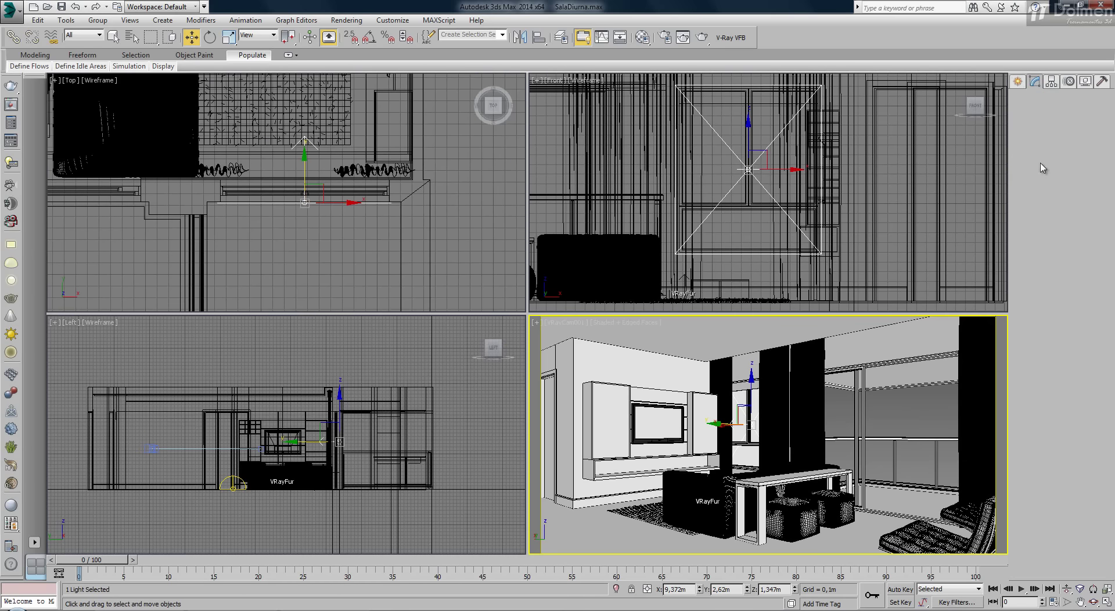
Review VRayLight002's Options in the Modify panel and start a production render of the camera view
scroll(1098, 524, up, 3)
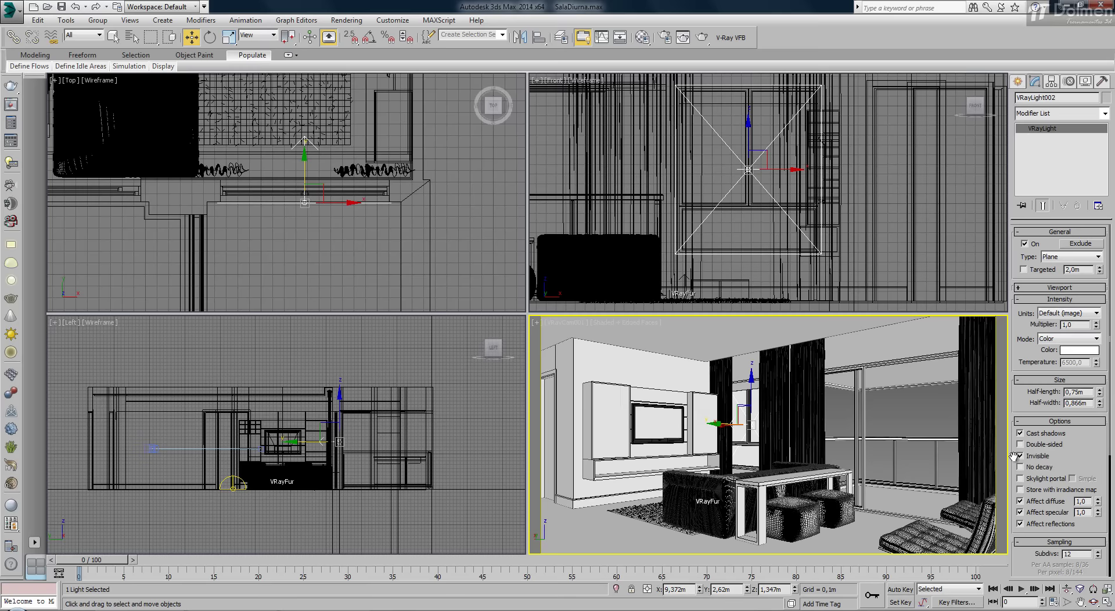
drag(1075, 456, 1076, 439)
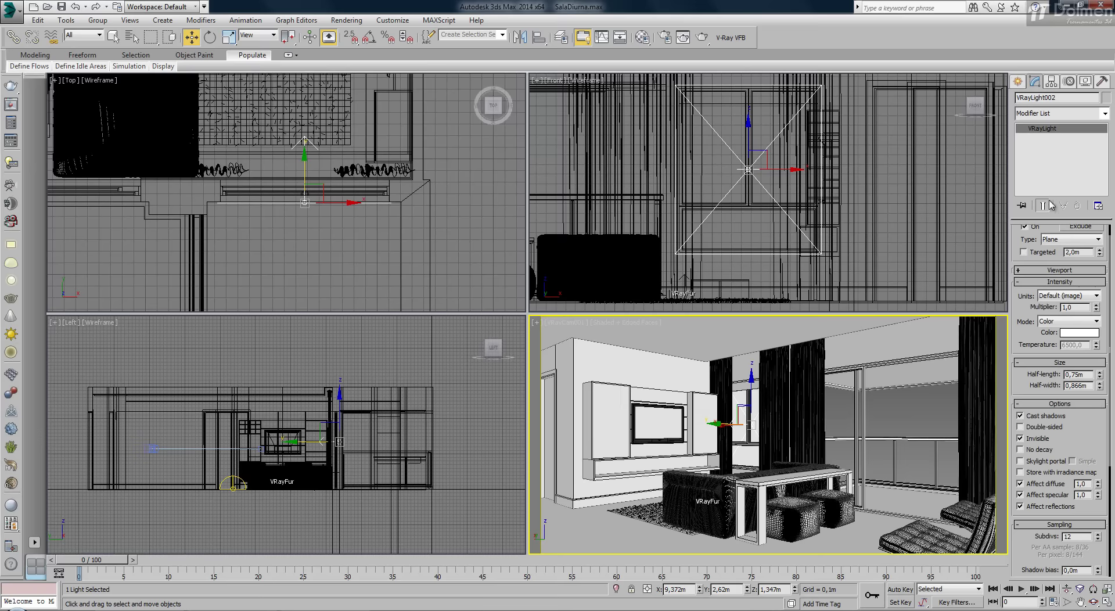
click(1068, 321)
right_click(696, 427)
click(725, 8)
click(701, 38)
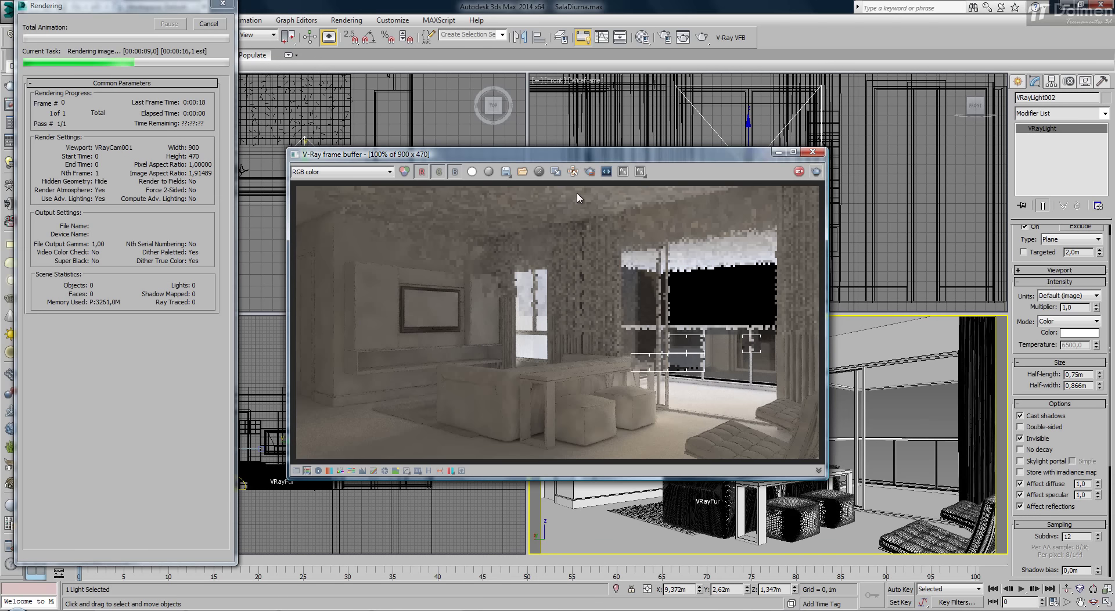
Region-render the TV wall with the window light's multiplier set to 3
click(590, 171)
drag(413, 219, 580, 408)
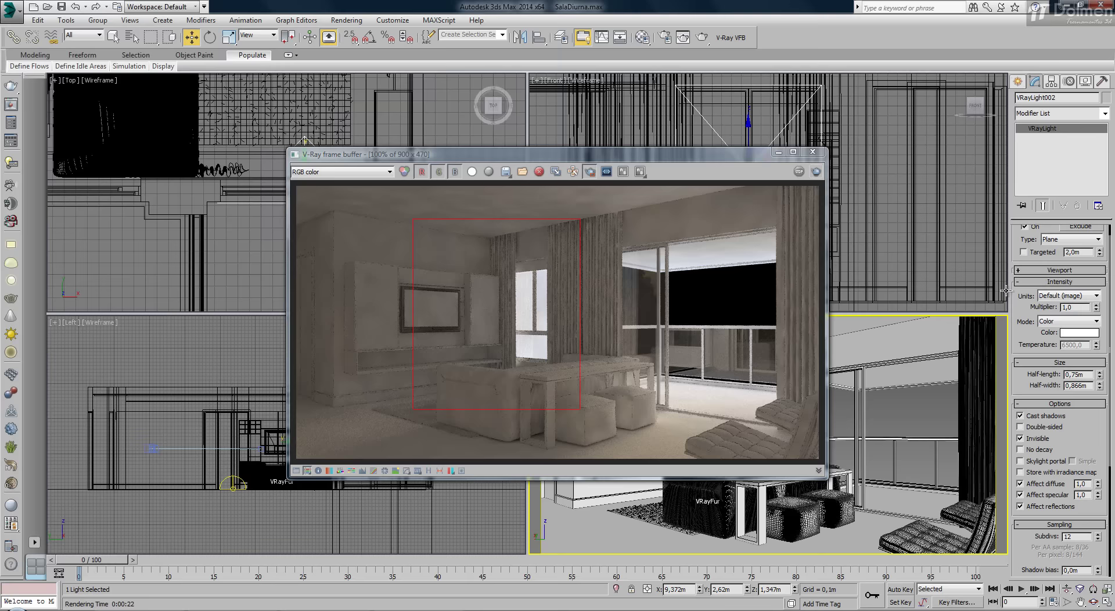
double_click(1067, 307)
text(3)
key(Return)
click(816, 172)
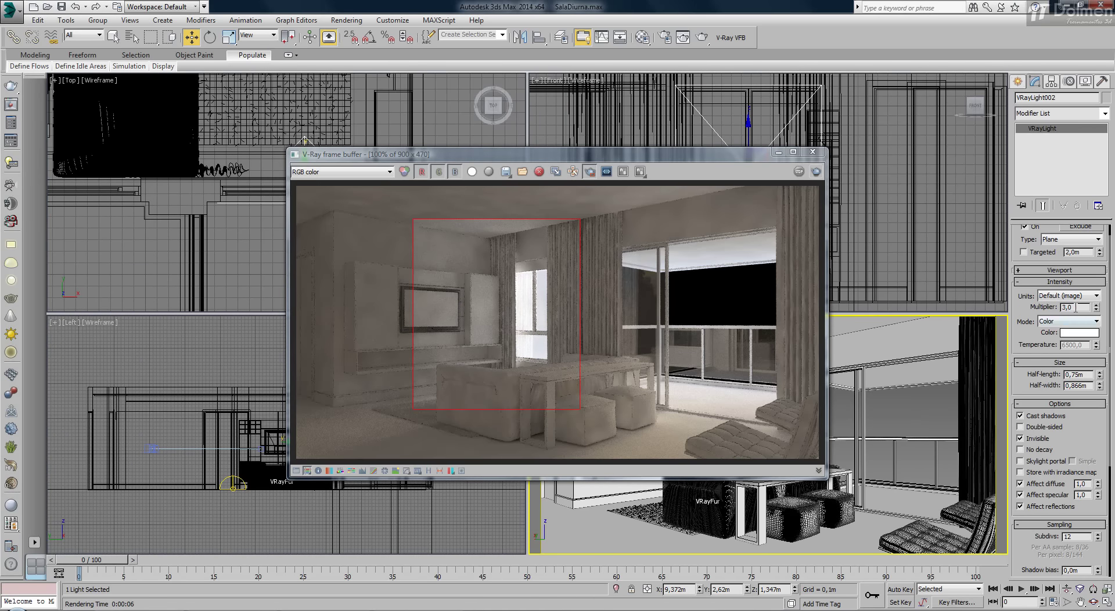
Widen the render region to the left edge, raise the multiplier to 5, and re-render
drag(579, 223, 285, 418)
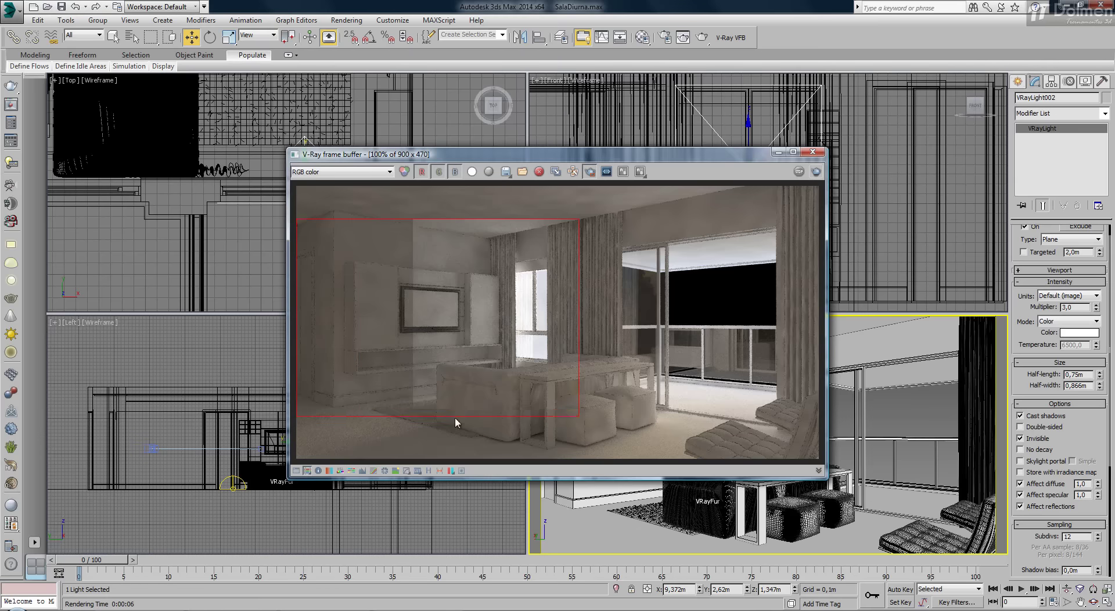
click(1084, 307)
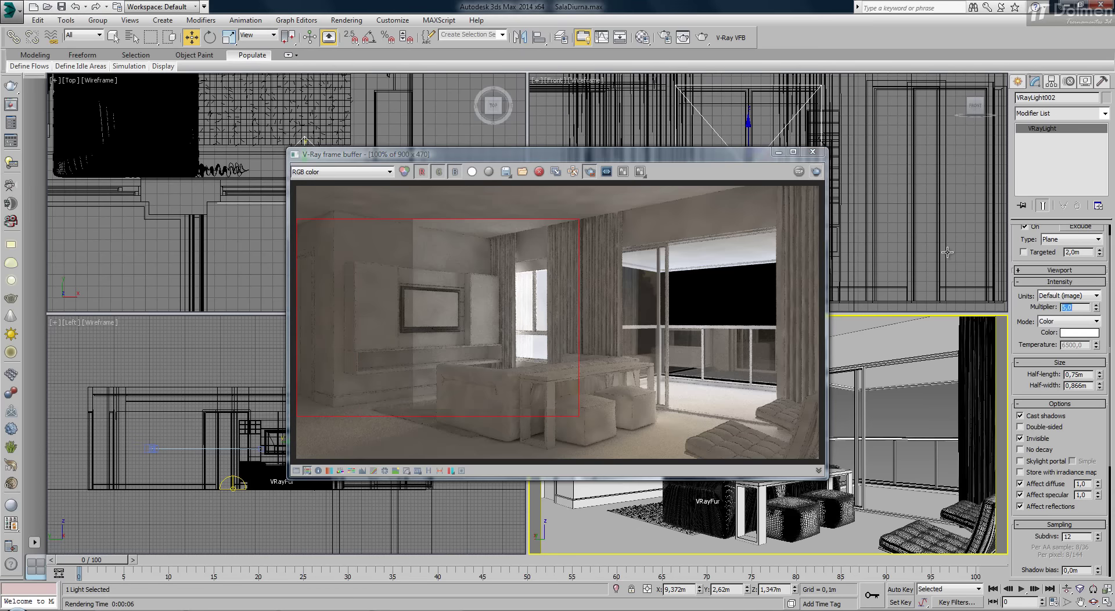
text(5)
click(816, 171)
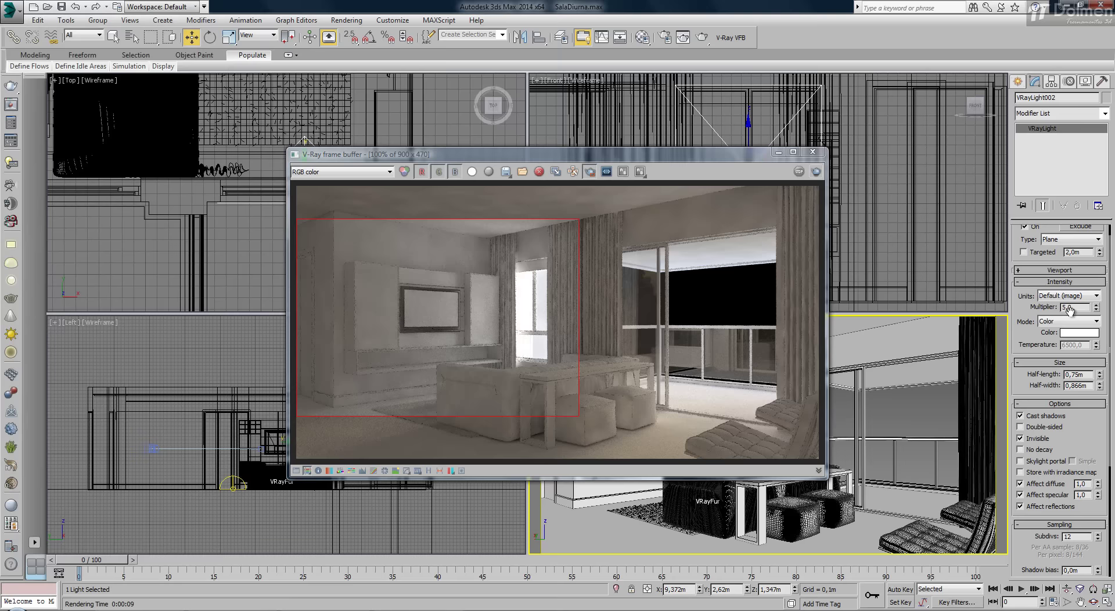
Switch the window light to Temperature mode at 4200 and re-render the TV-wall region
click(1068, 321)
click(1064, 341)
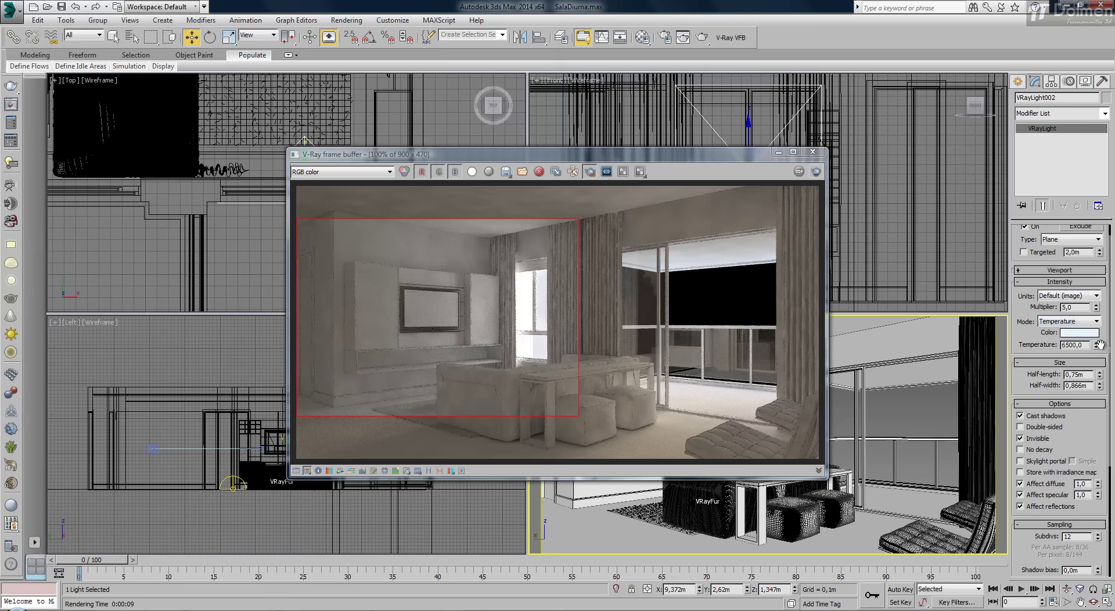
mouse_move(1099, 345)
mouse_down()
mouse_move(1099, 357)
mouse_move(1033, 343)
mouse_up()
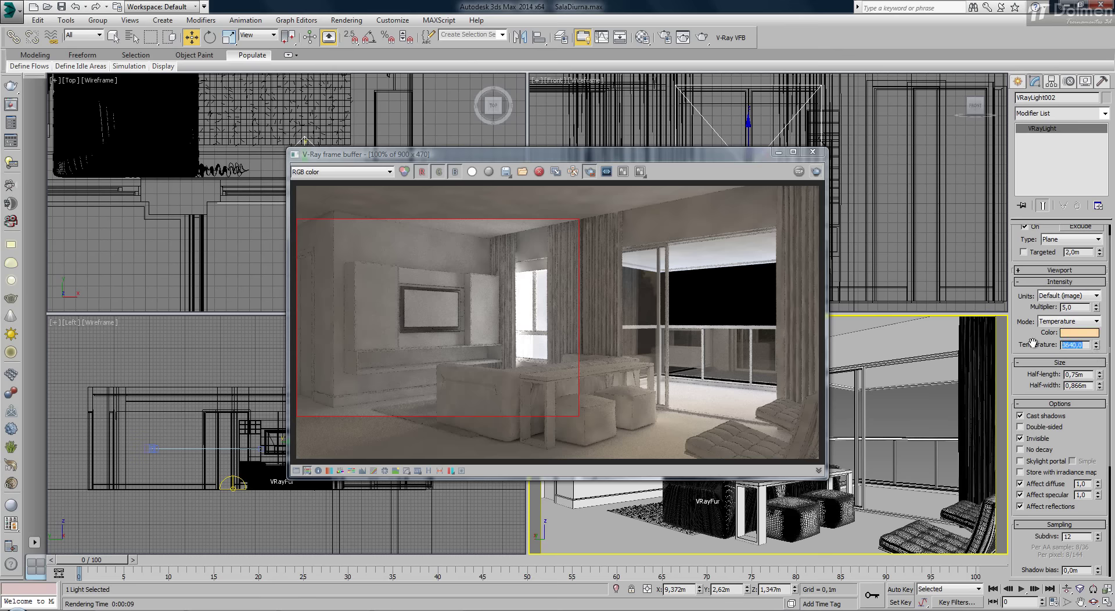
text(40)
key(Return)
text(42)
text(0)
key(Return)
click(816, 172)
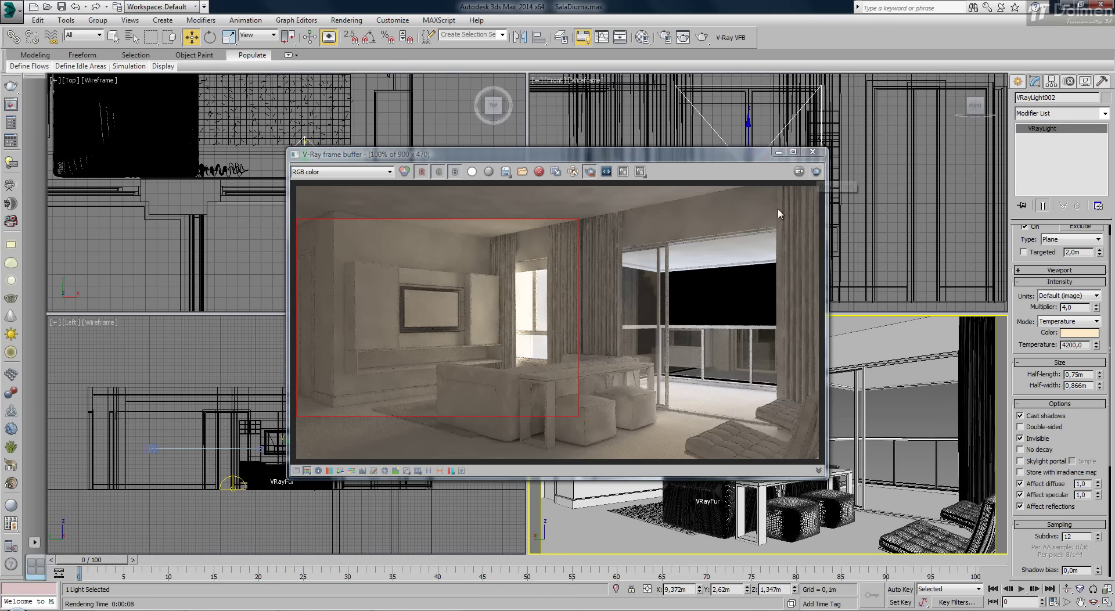
click(816, 174)
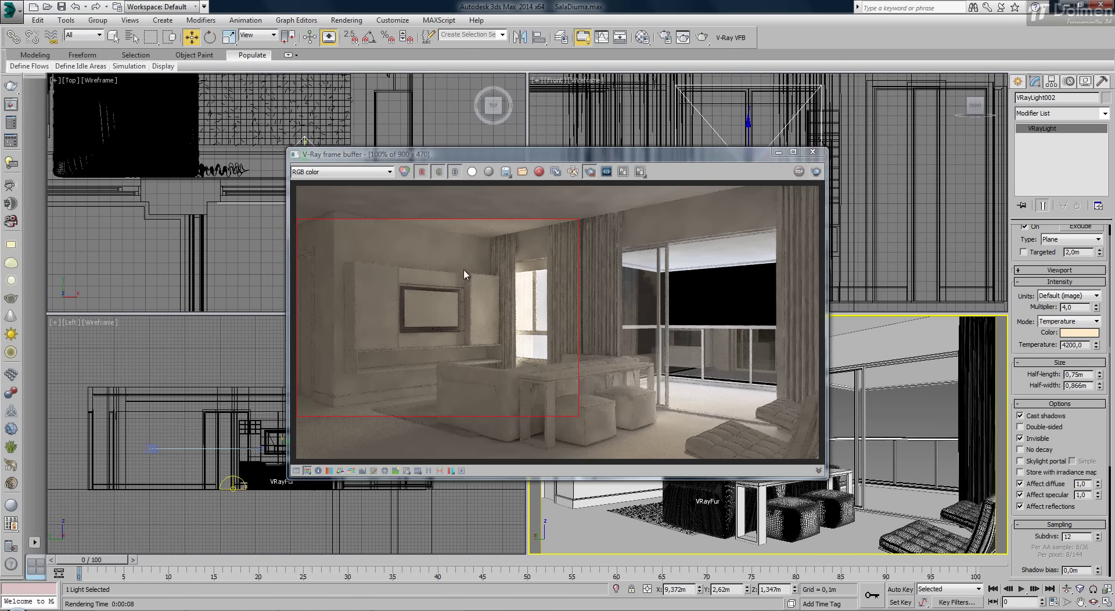
Close the frame buffer, pan the Top and Front views to the central windows, and start a new VRayLight
click(813, 152)
click(452, 194)
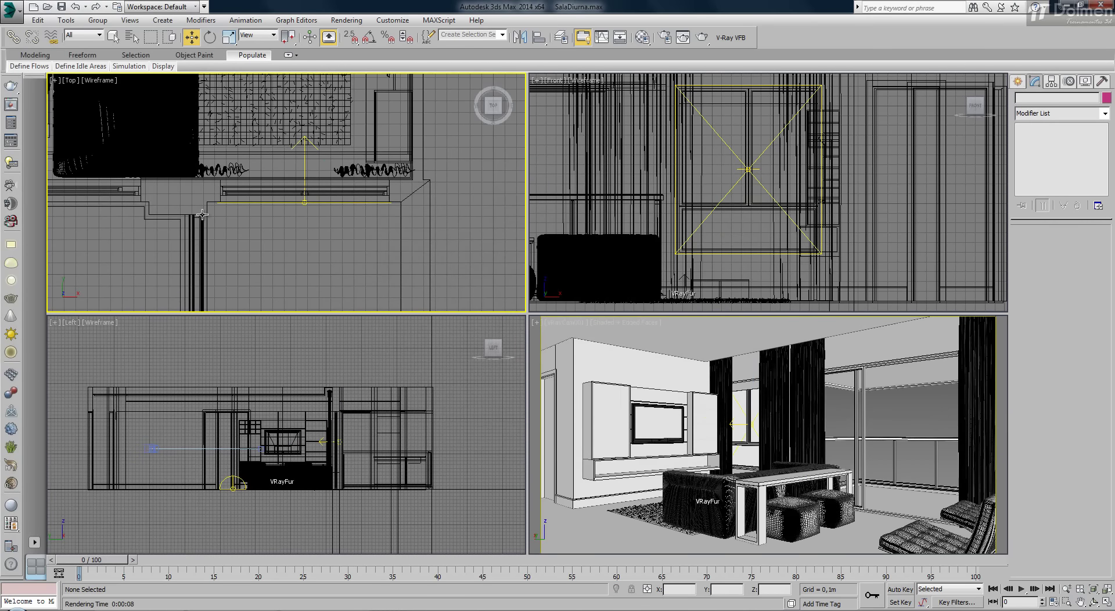
middle_drag(202, 214, 297, 223)
middle_drag(219, 230, 248, 222)
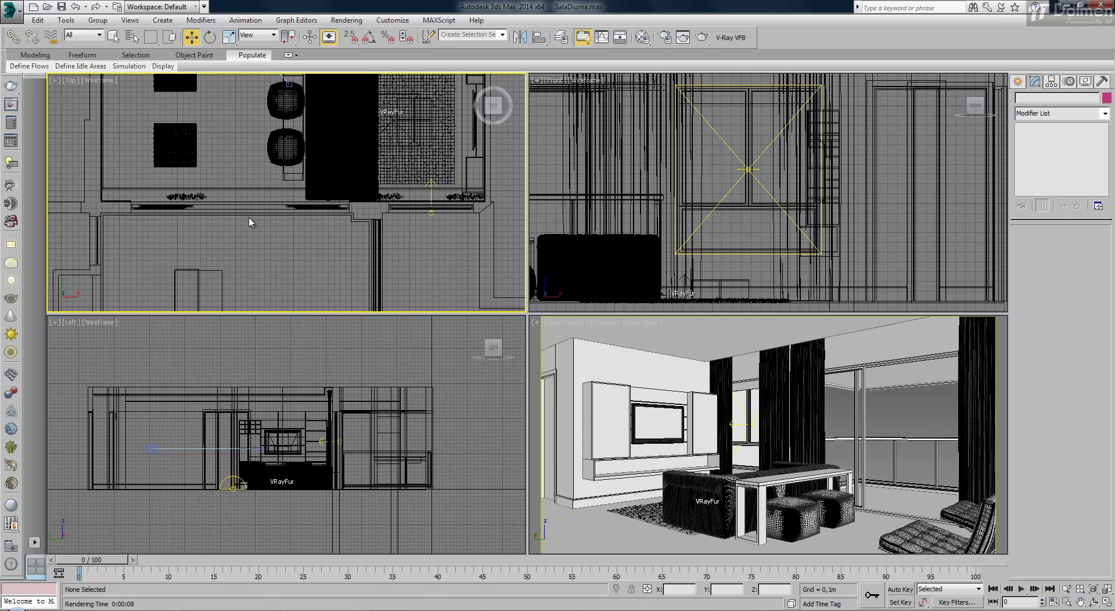
middle_drag(615, 224, 830, 232)
scroll(791, 238, down, 3)
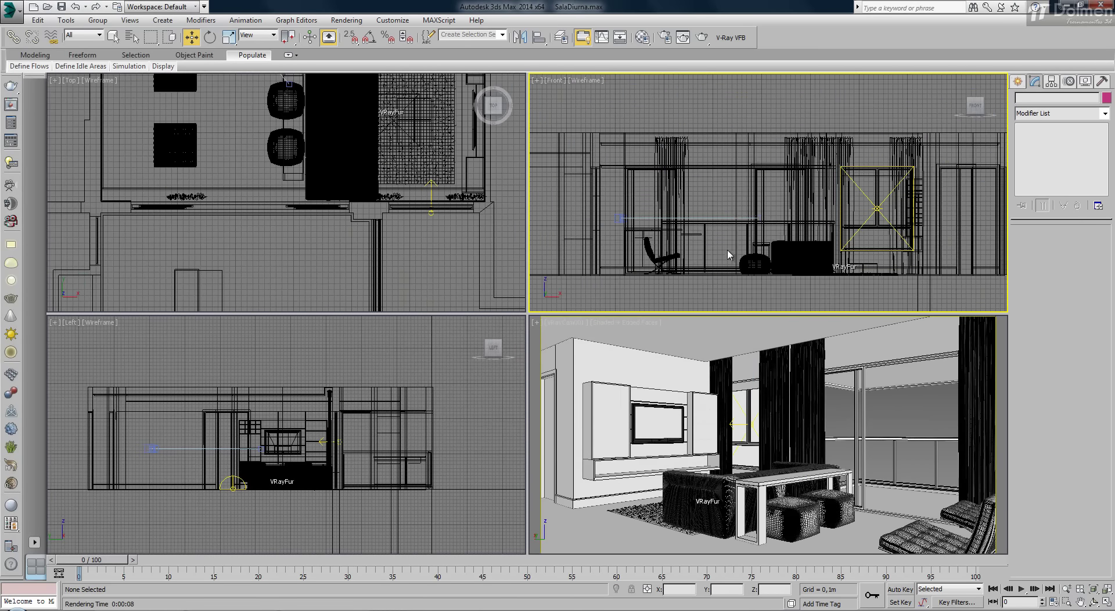
scroll(729, 254, up, 2)
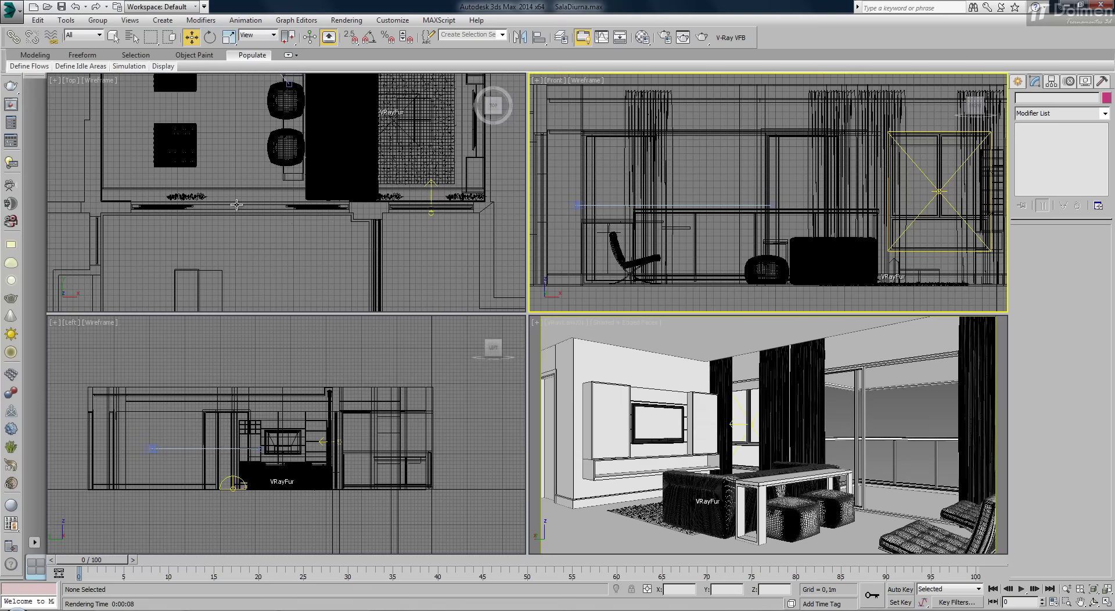
click(1017, 81)
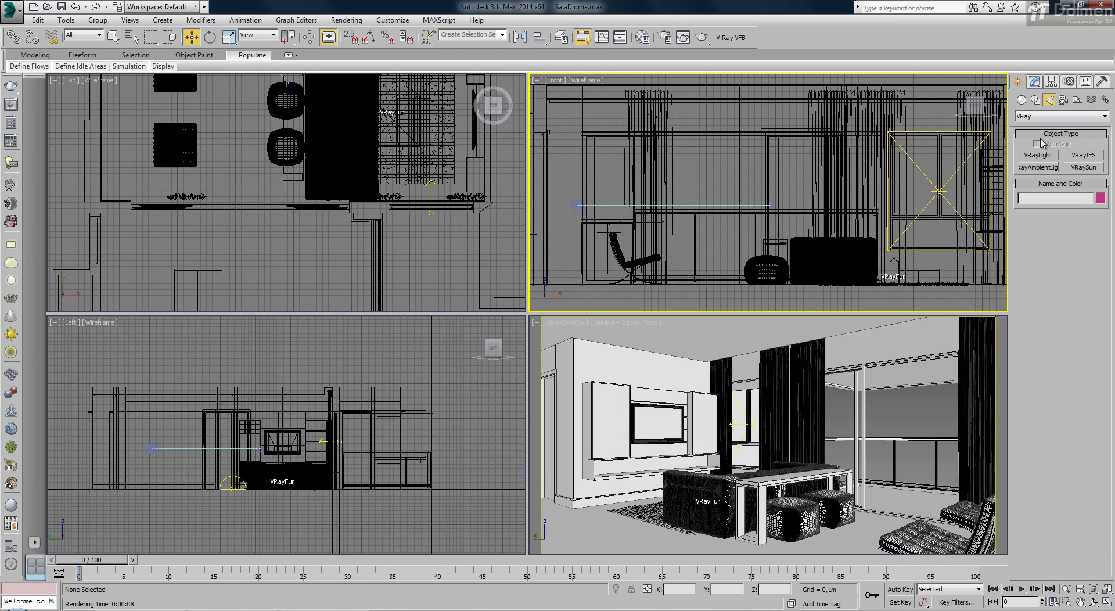
click(1037, 154)
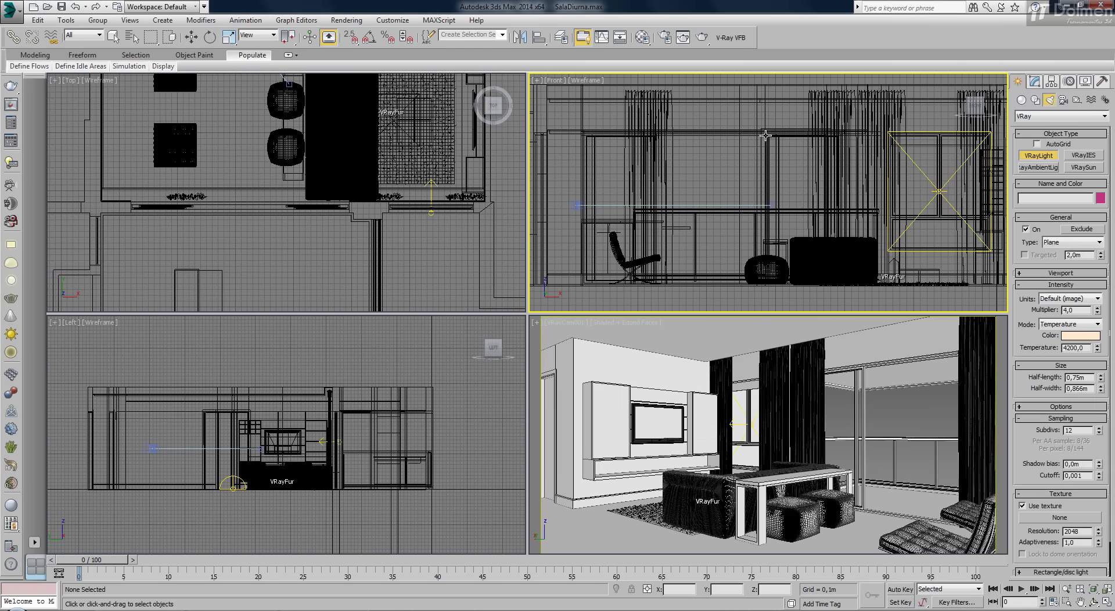
Draw VRayLight003 over the central window in the Front view and move it into place in the Top view
drag(764, 133, 862, 285)
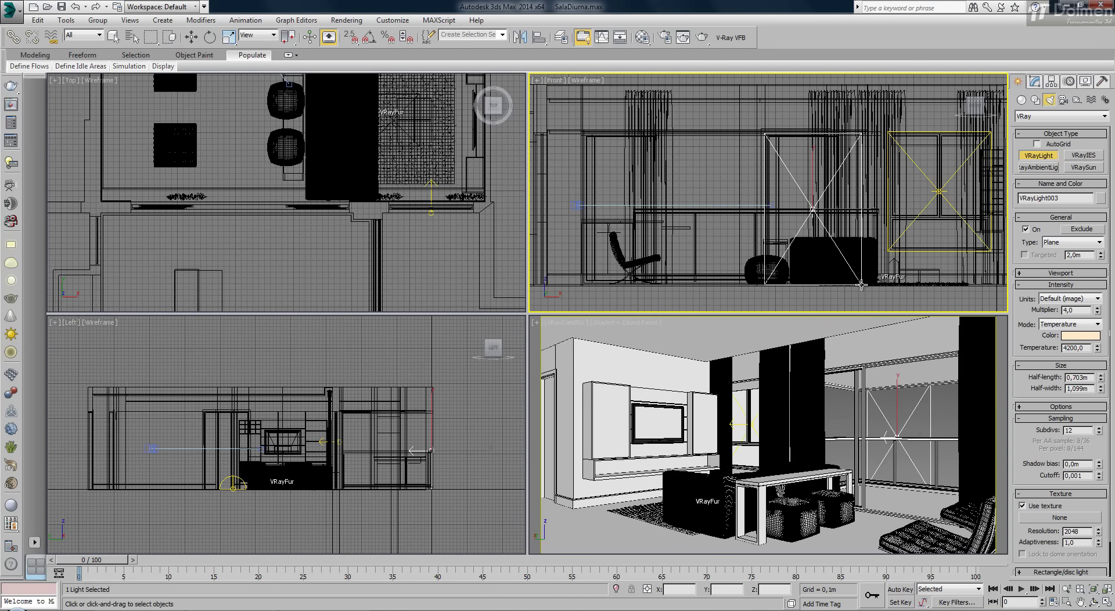
right_click(244, 168)
scroll(231, 159, down, 5)
scroll(232, 159, down, 5)
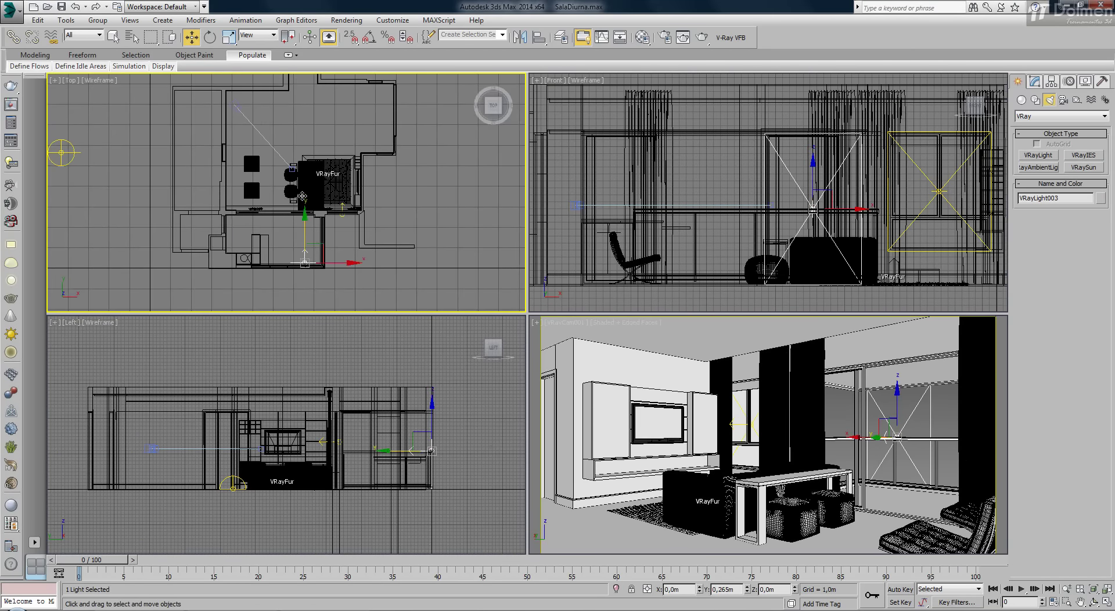
mouse_move(302, 196)
mouse_down()
mouse_move(299, 185)
mouse_move(294, 222)
mouse_up()
scroll(297, 183, up, 5)
scroll(297, 183, up, 5)
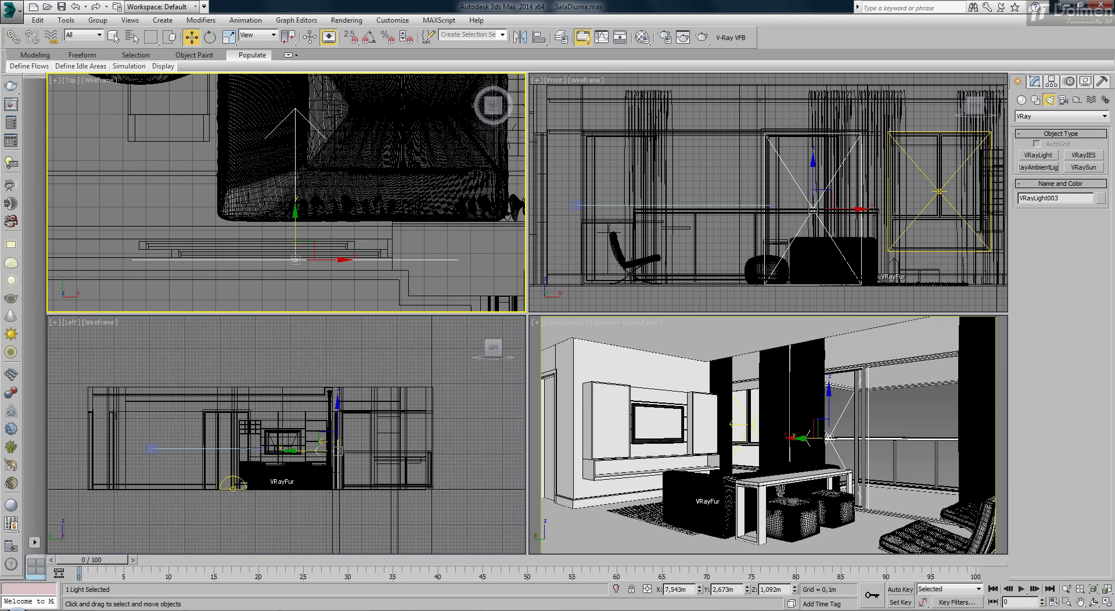
Shrink VRayLight003's half-length to 0,541m, slide it left, and copy it to the left window as VRayLight004
click(1036, 82)
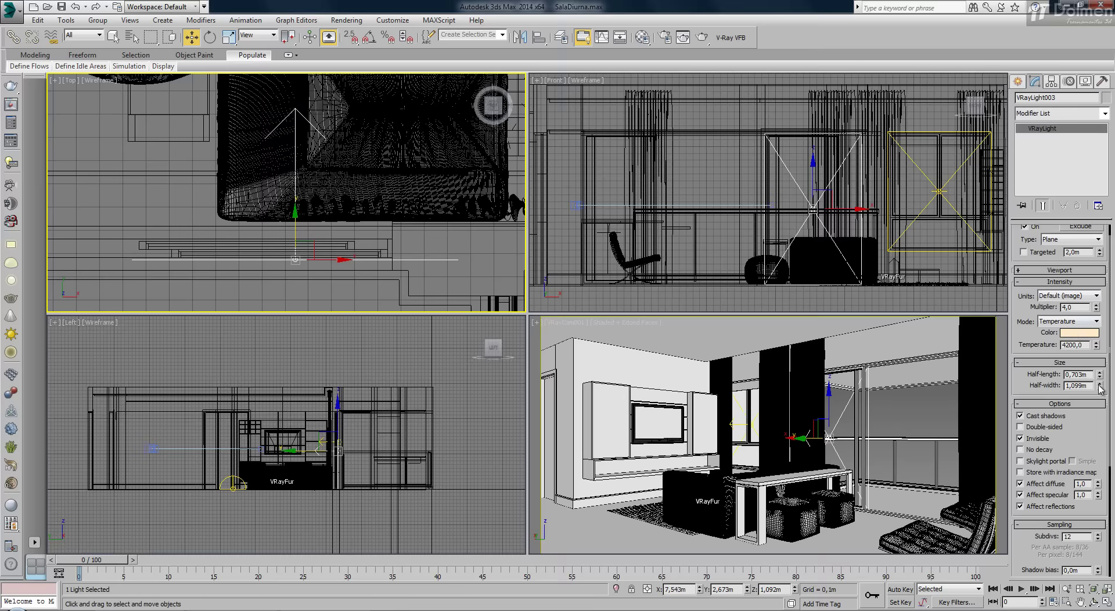
drag(1098, 378, 1099, 390)
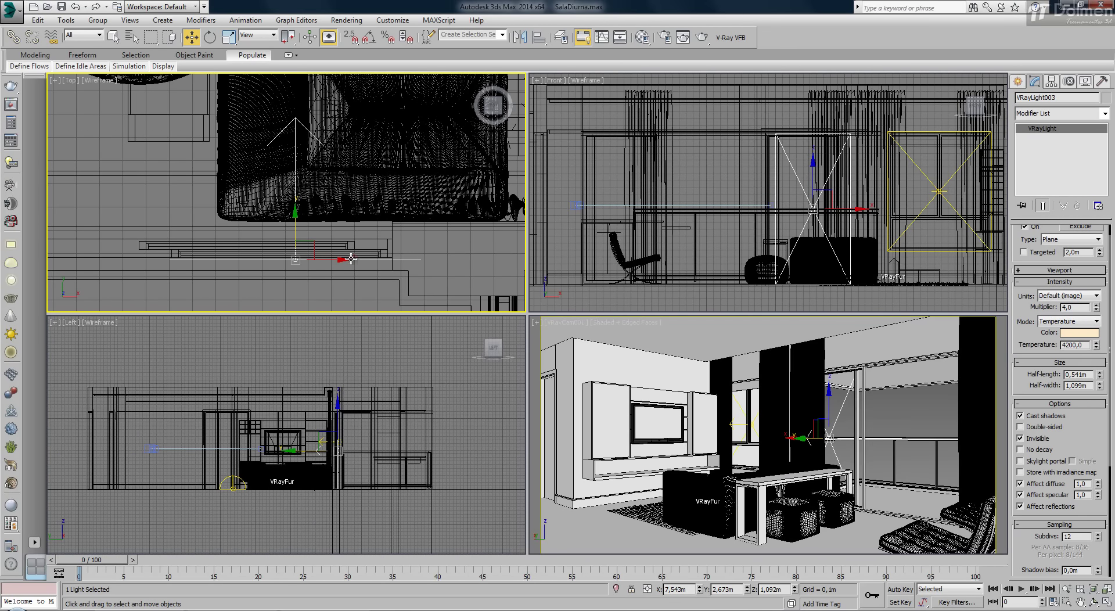
drag(351, 259, 320, 260)
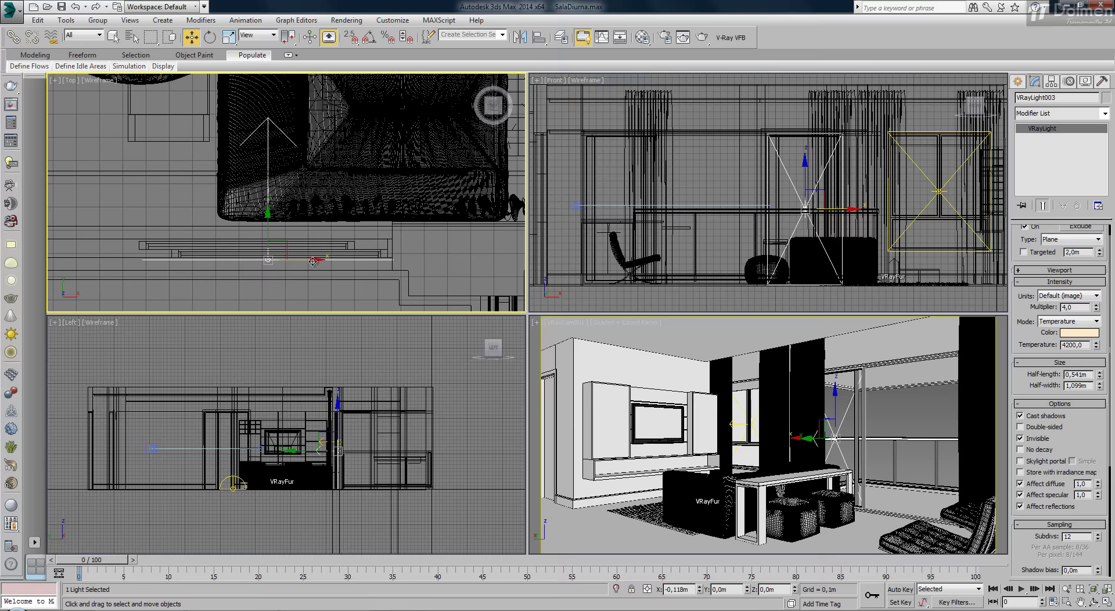
drag(313, 261, 312, 261)
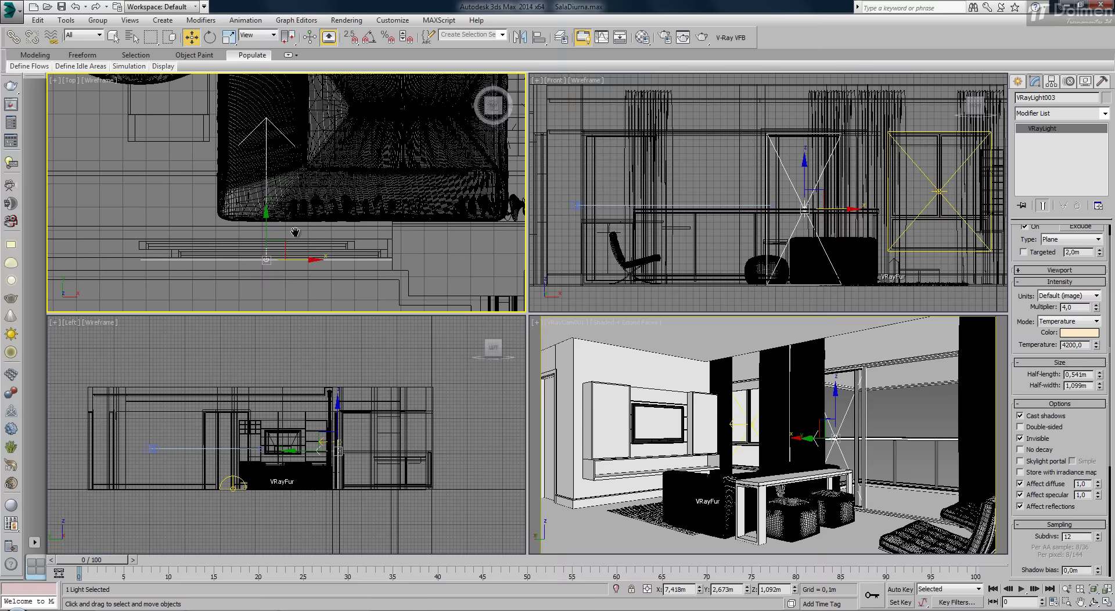
middle_drag(295, 232, 459, 259)
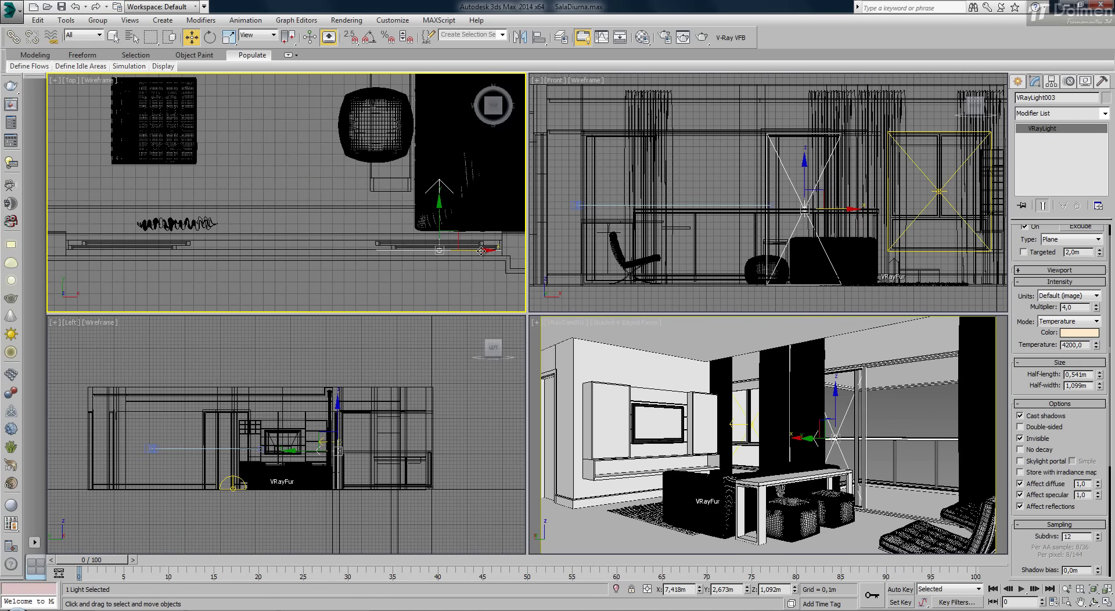
shift+drag(481, 251, 171, 259)
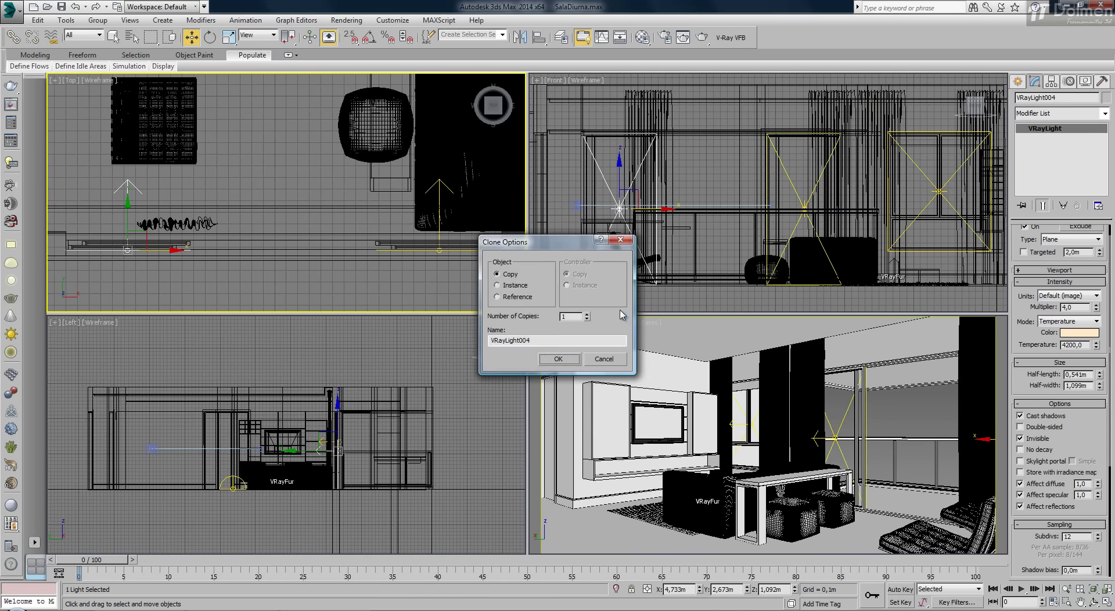
Confirm VRayLight004 as an independent copy of the window light and reopen the last render
click(557, 359)
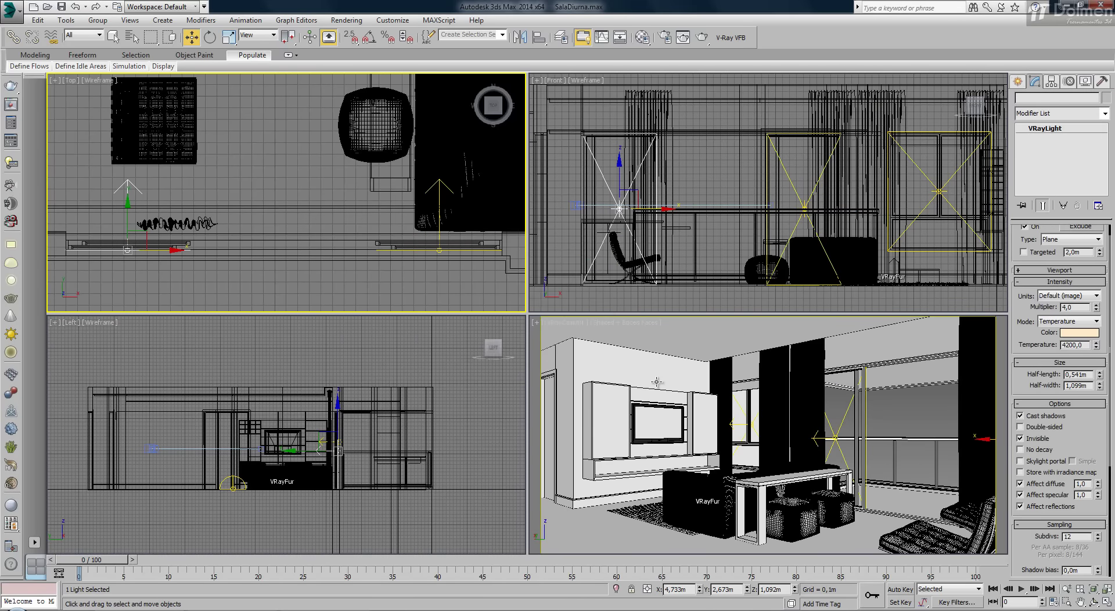
click(699, 38)
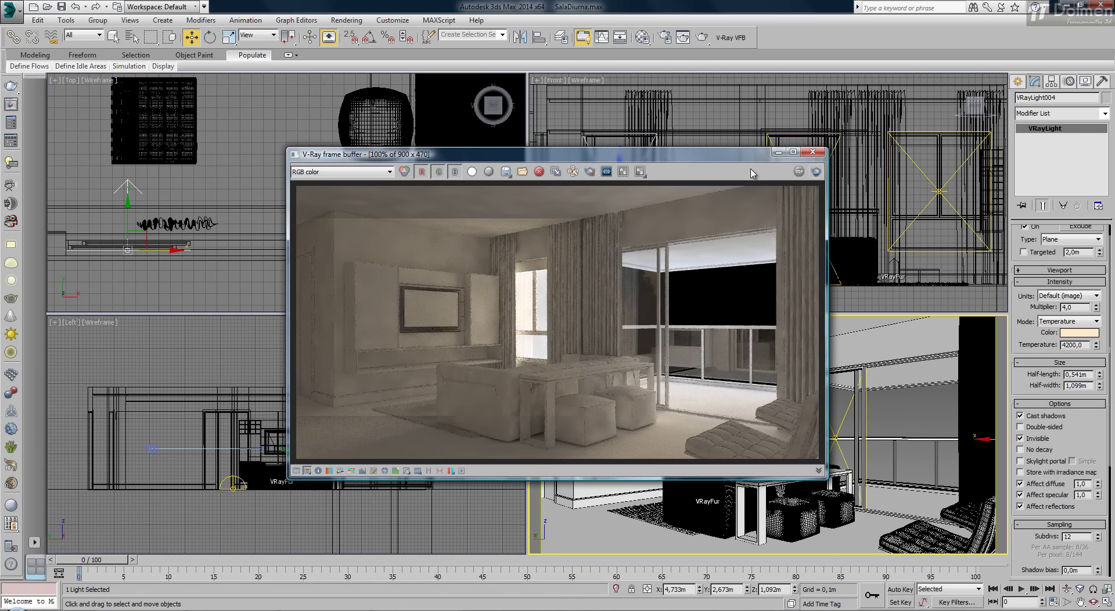
Start a fresh 900 x 470 test render of the living room from the V-Ray frame buffer
click(815, 171)
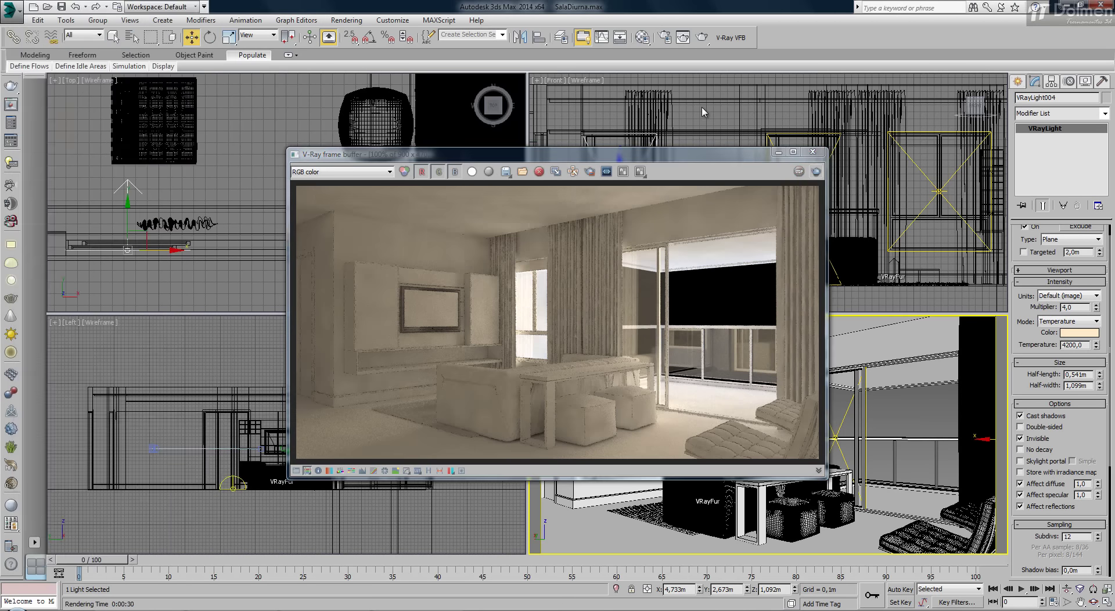
Move the middle window light left and stretch its half-length to 1,839m
click(812, 152)
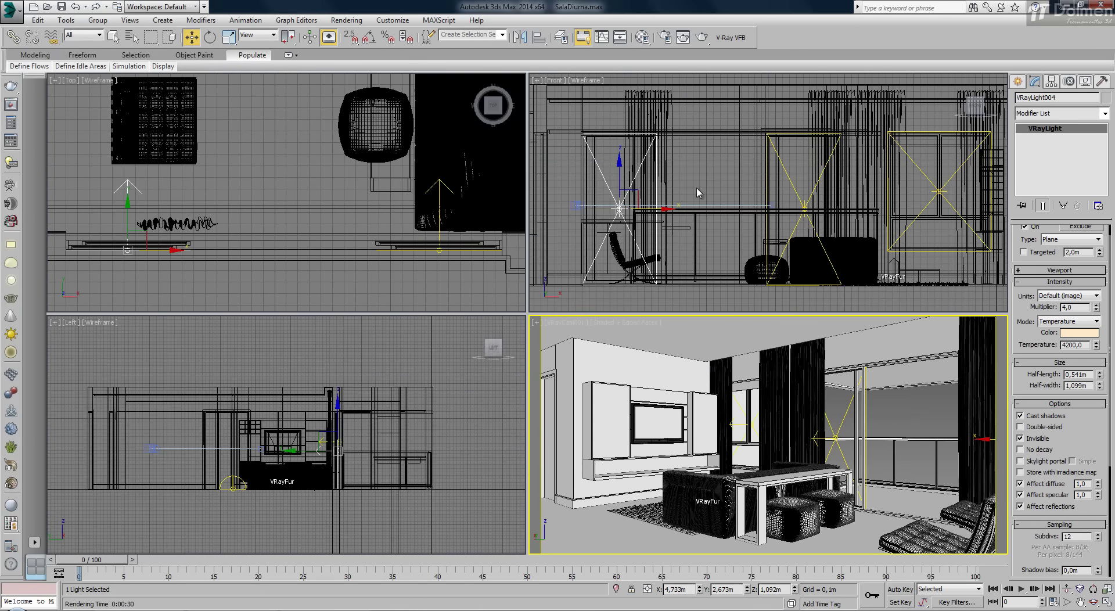
click(696, 192)
click(790, 182)
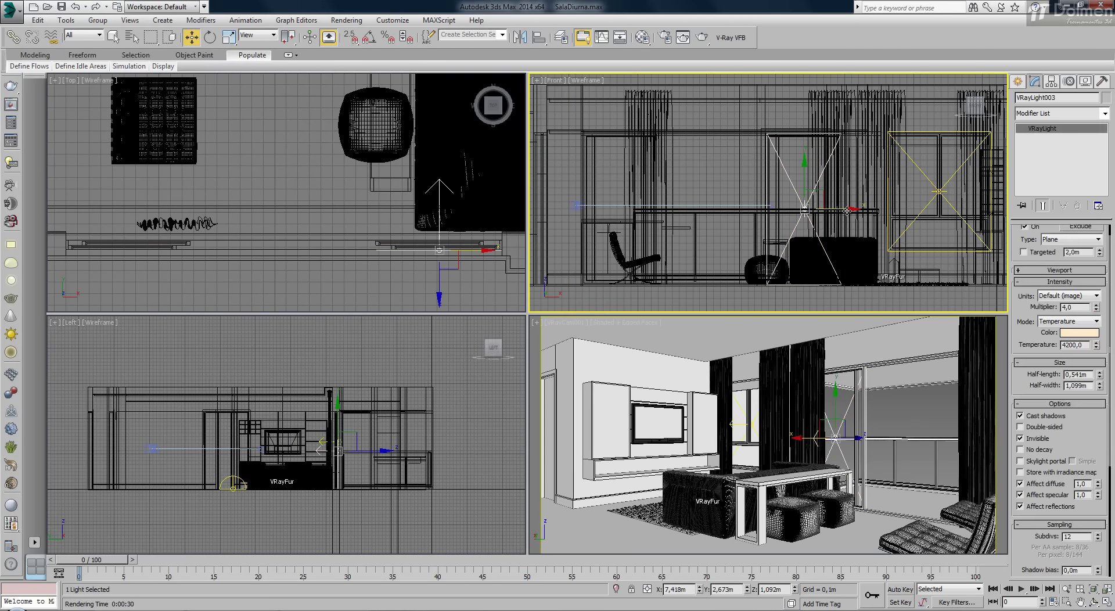
drag(849, 209, 750, 213)
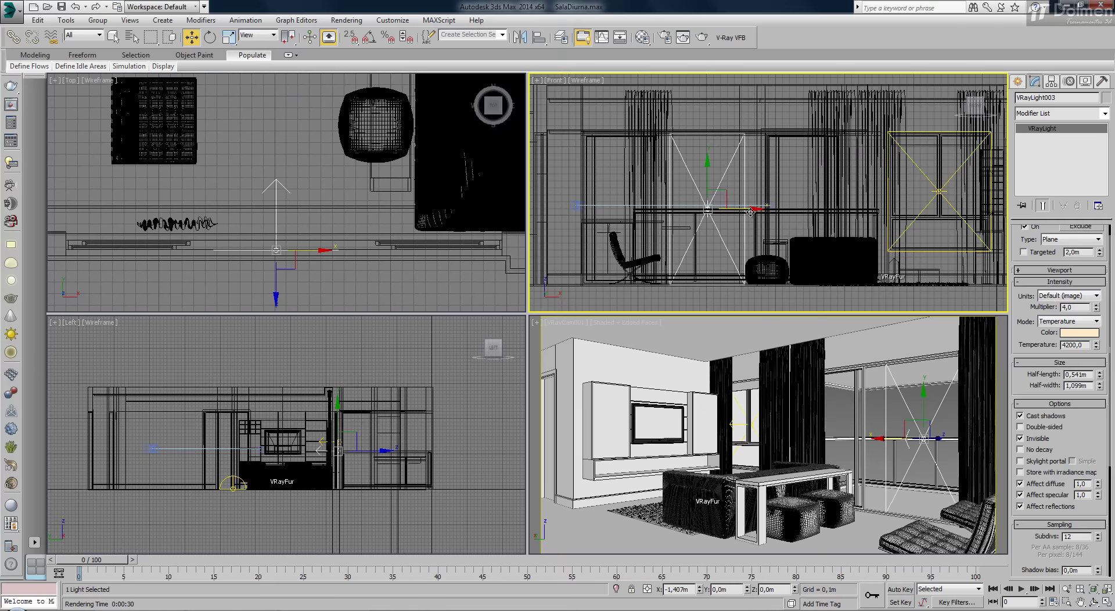
mouse_move(1099, 374)
mouse_down()
mouse_move(1100, 233)
mouse_move(1096, 247)
mouse_up()
Nudge the light slightly right in the Top view and re-render the camera view
right_click(329, 233)
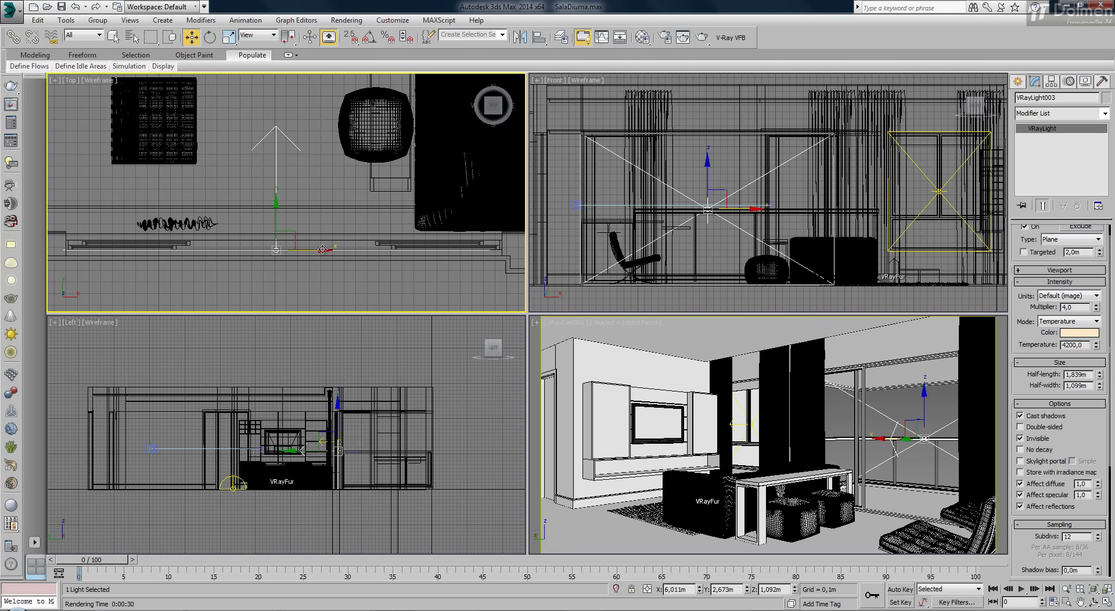
drag(321, 250, 328, 251)
right_click(789, 462)
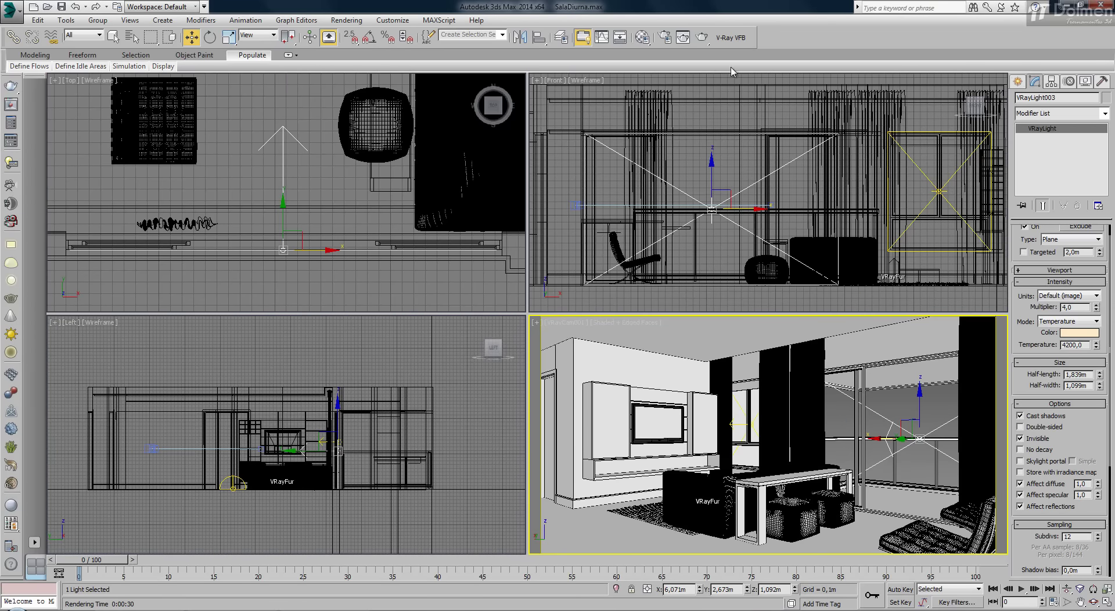
click(703, 38)
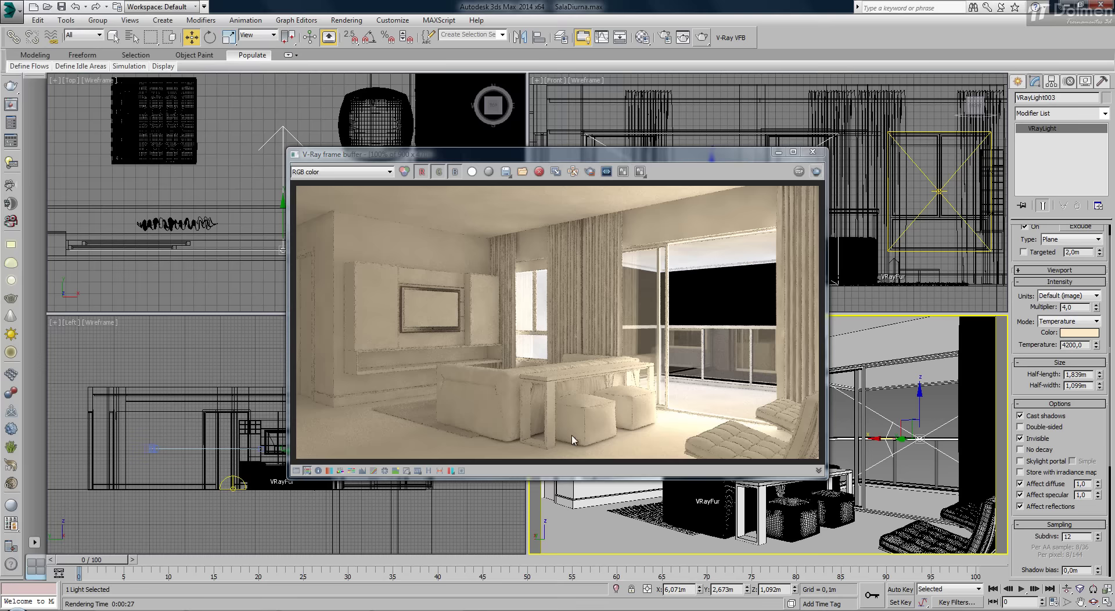
Set the window light Multiplier to 1,0 and re-render the living room
drag(1075, 307, 1045, 307)
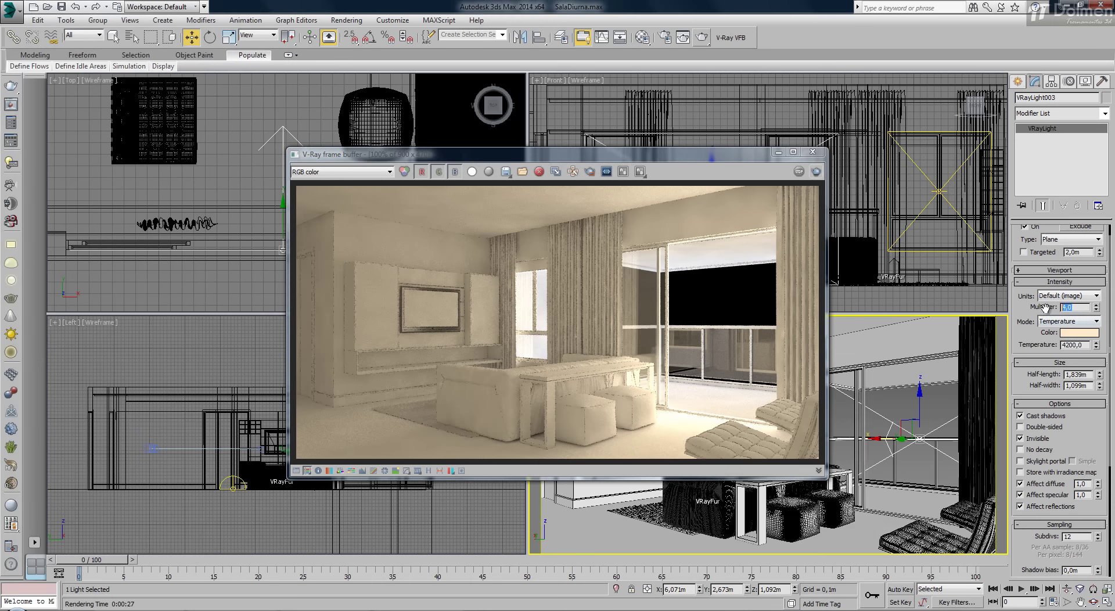
click(816, 173)
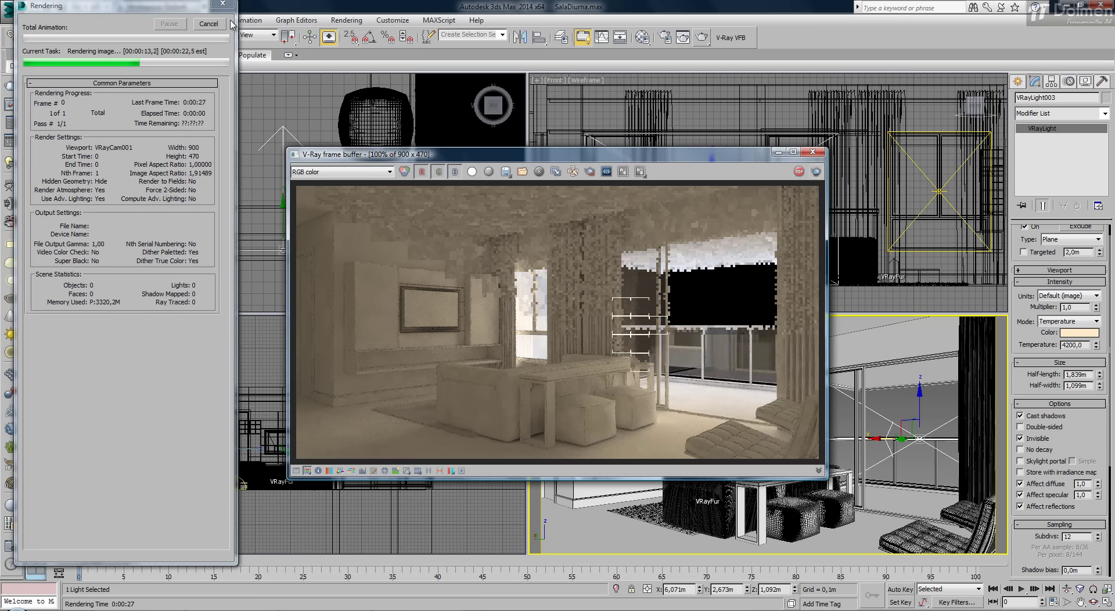
Stop the render and region-render the lower-right window area with the multiplier at 2,0
click(208, 23)
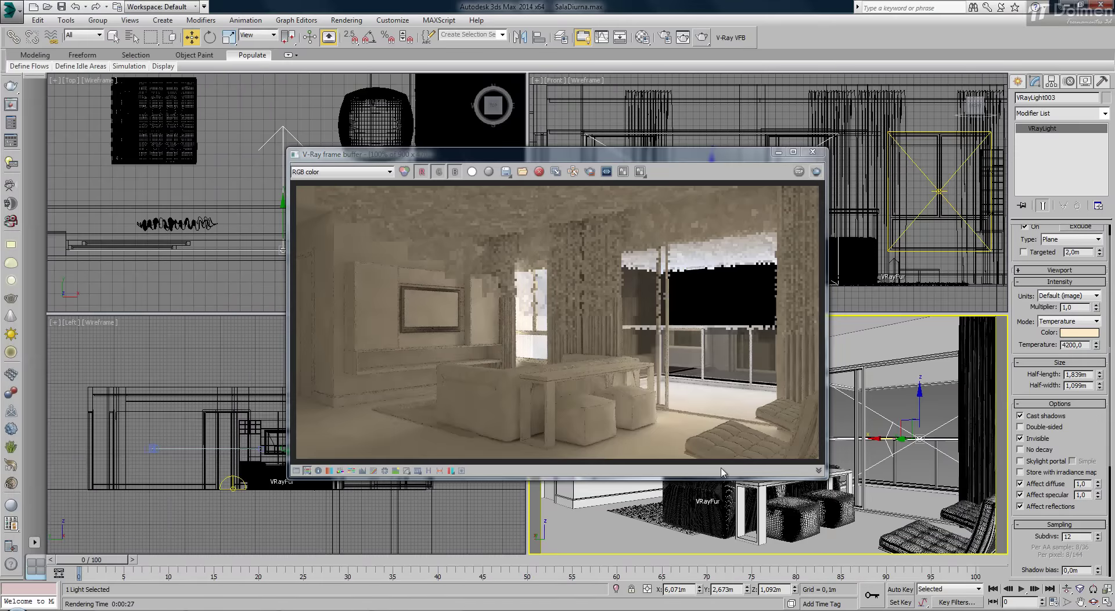
click(588, 174)
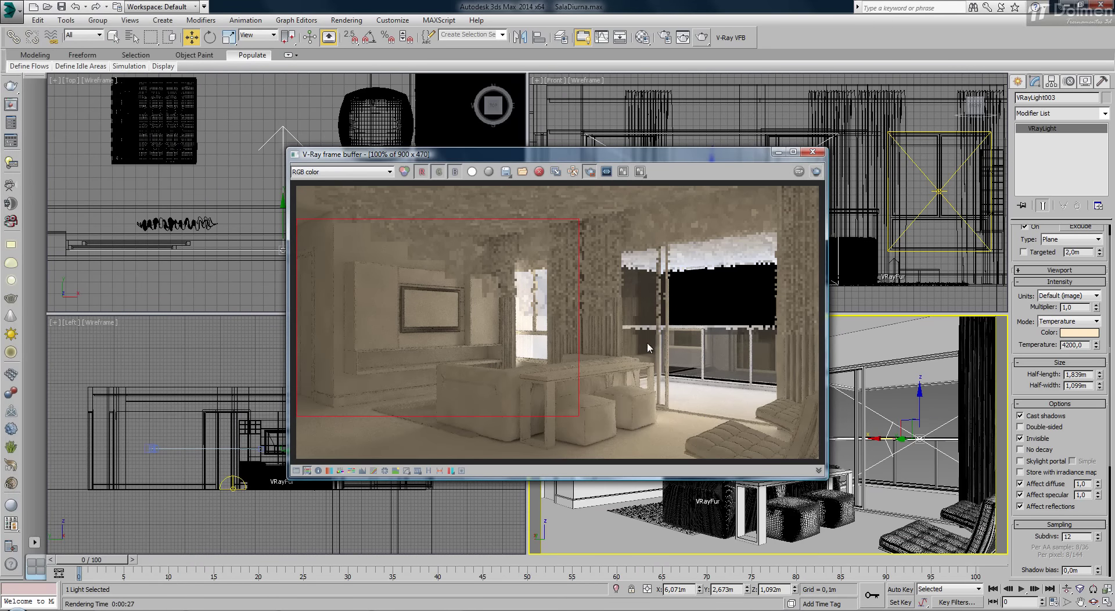
drag(592, 346, 821, 448)
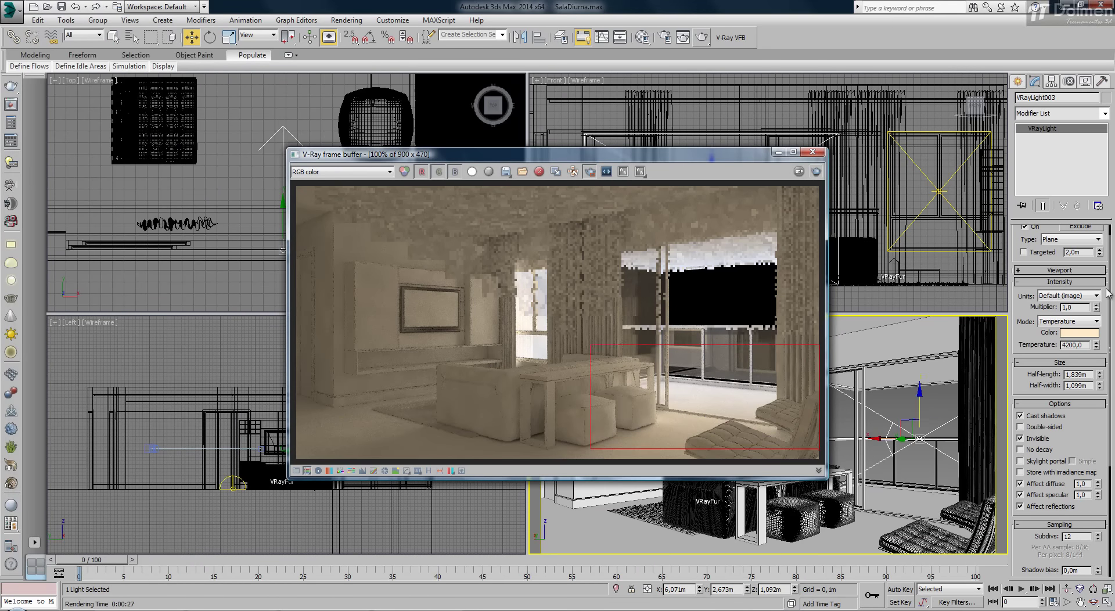
double_click(1074, 306)
text(2)
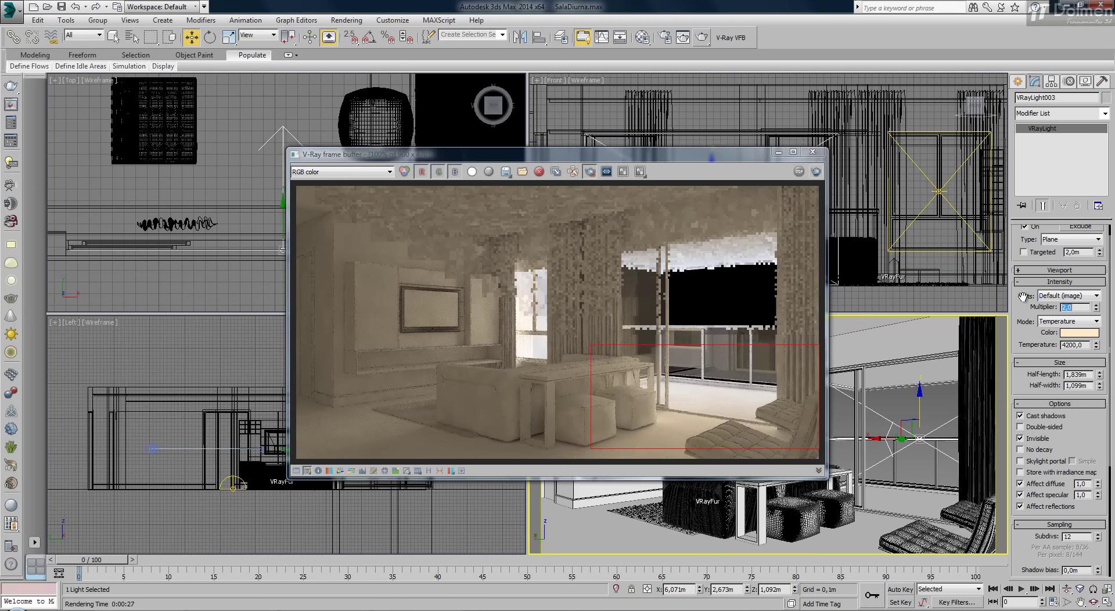
click(817, 172)
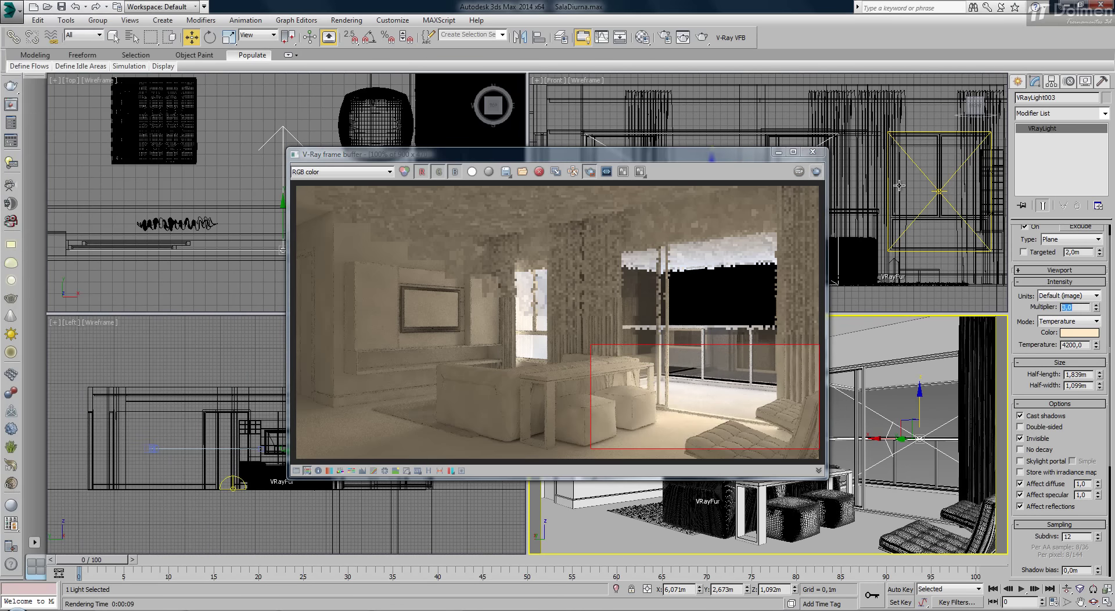
Re-render the window region repeatedly while tuning the multiplier to 2,2, then close the VFB
click(816, 173)
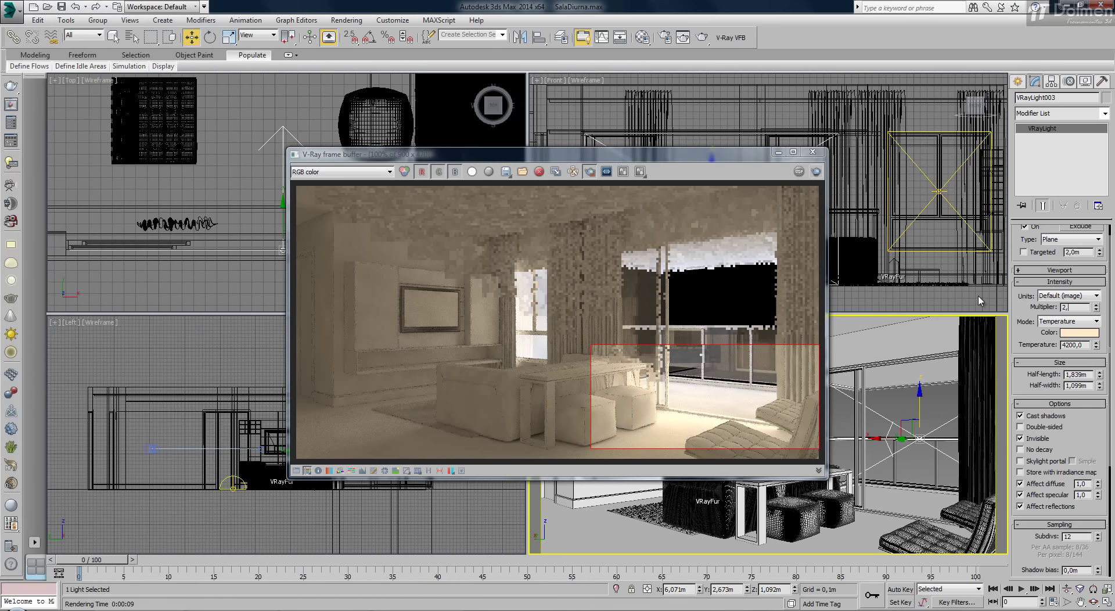
click(816, 171)
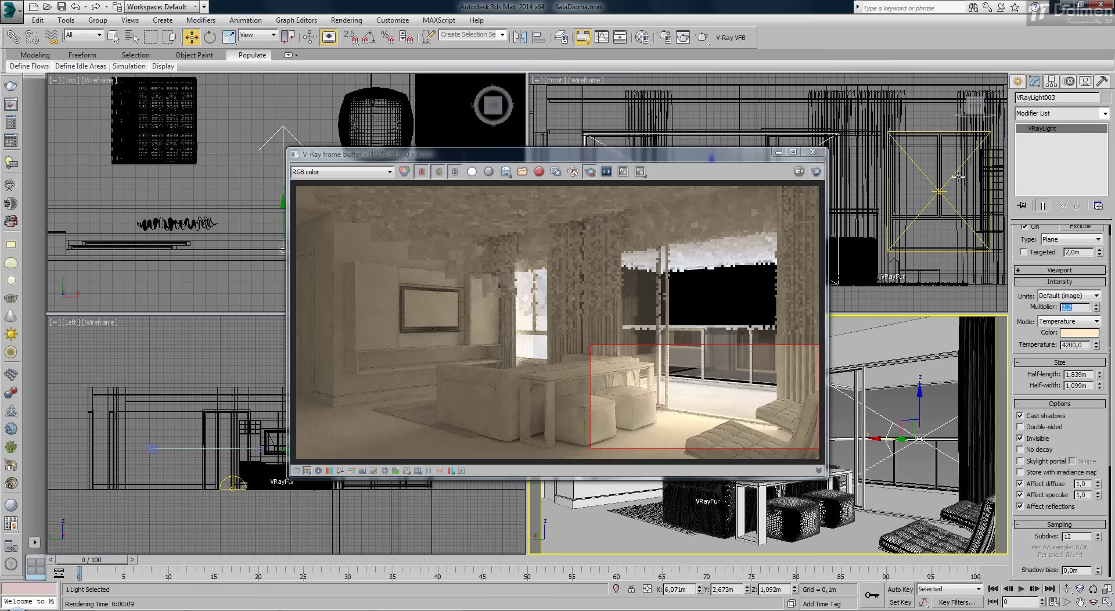
click(816, 172)
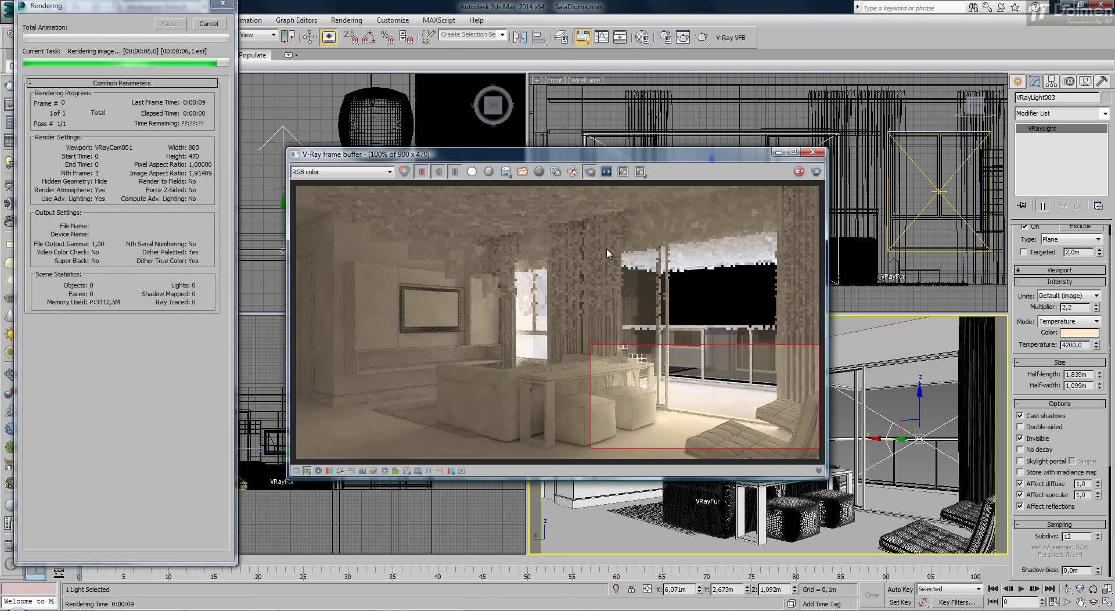
click(813, 152)
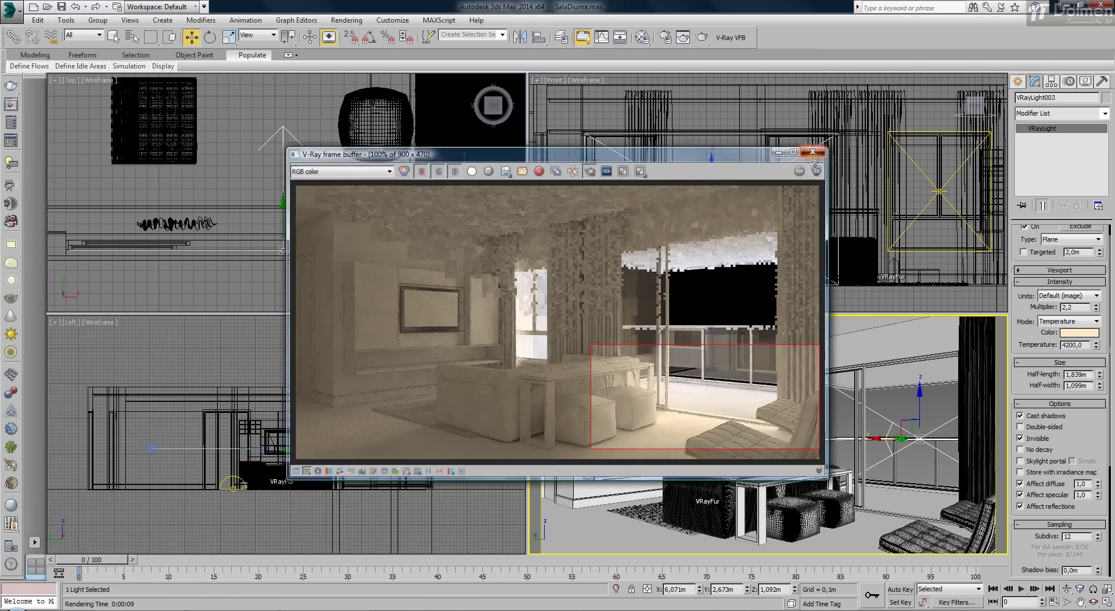
scroll(285, 250, down, 3)
Draw a new VRayLight plane light over the window in the Front view
scroll(284, 249, down, 3)
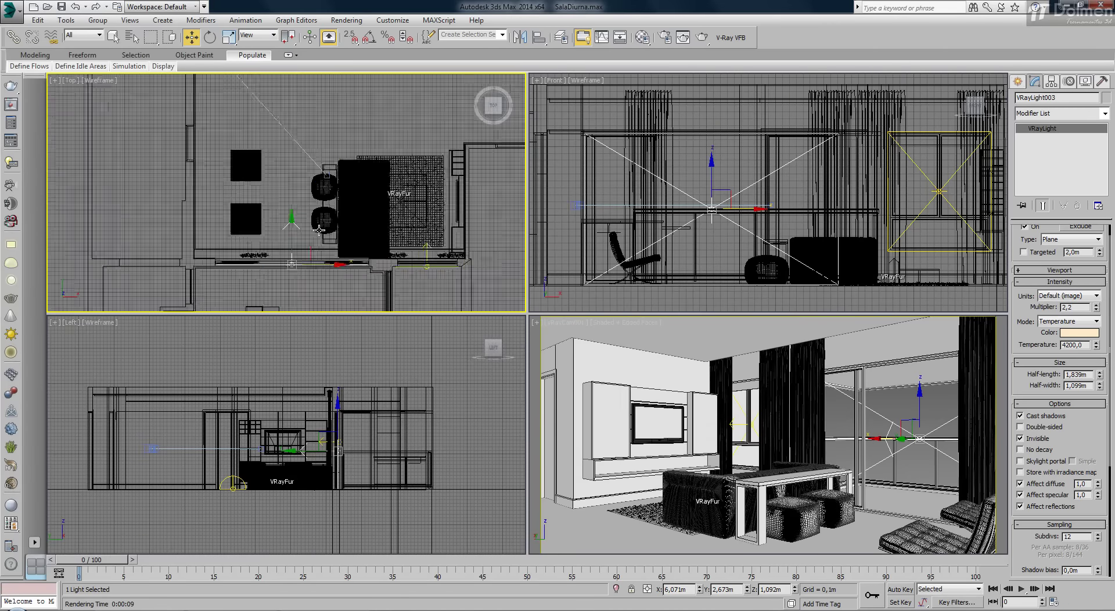
scroll(285, 250, down, 2)
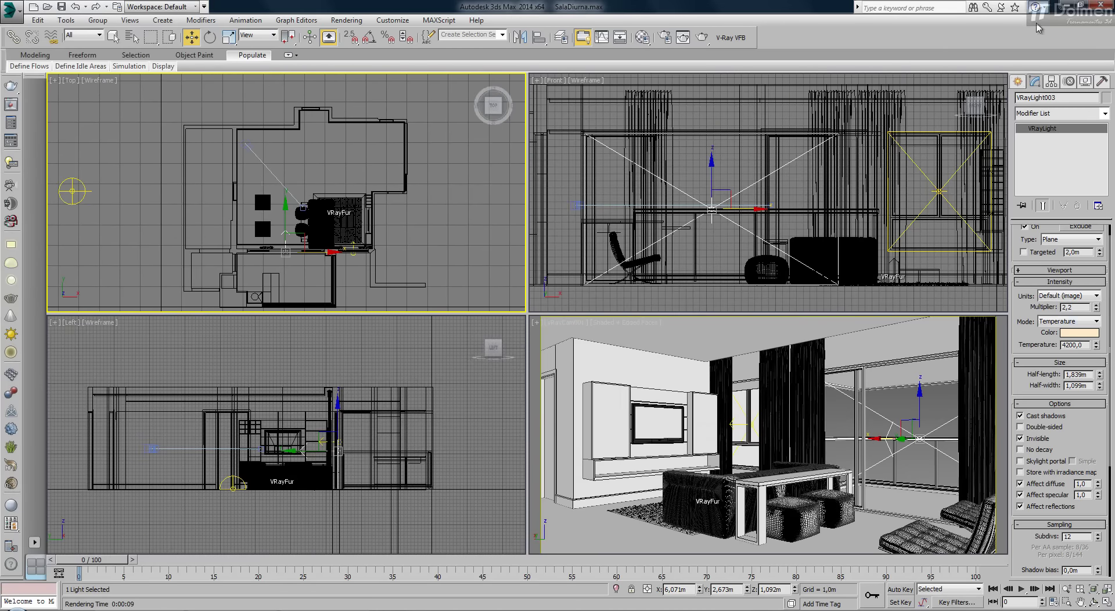
click(1020, 81)
click(1039, 155)
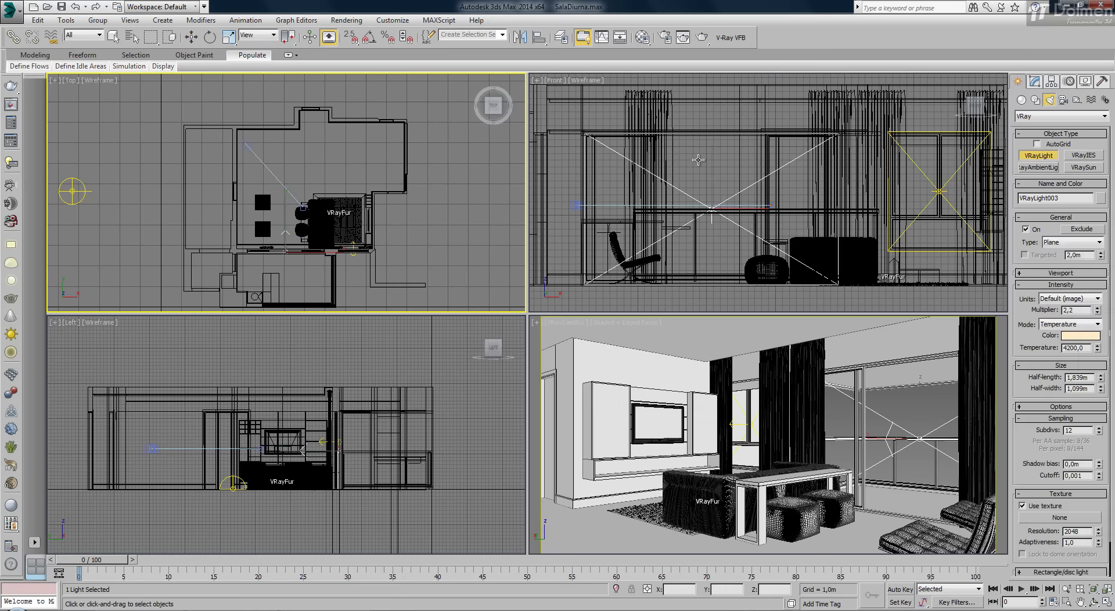
scroll(600, 199, down, 3)
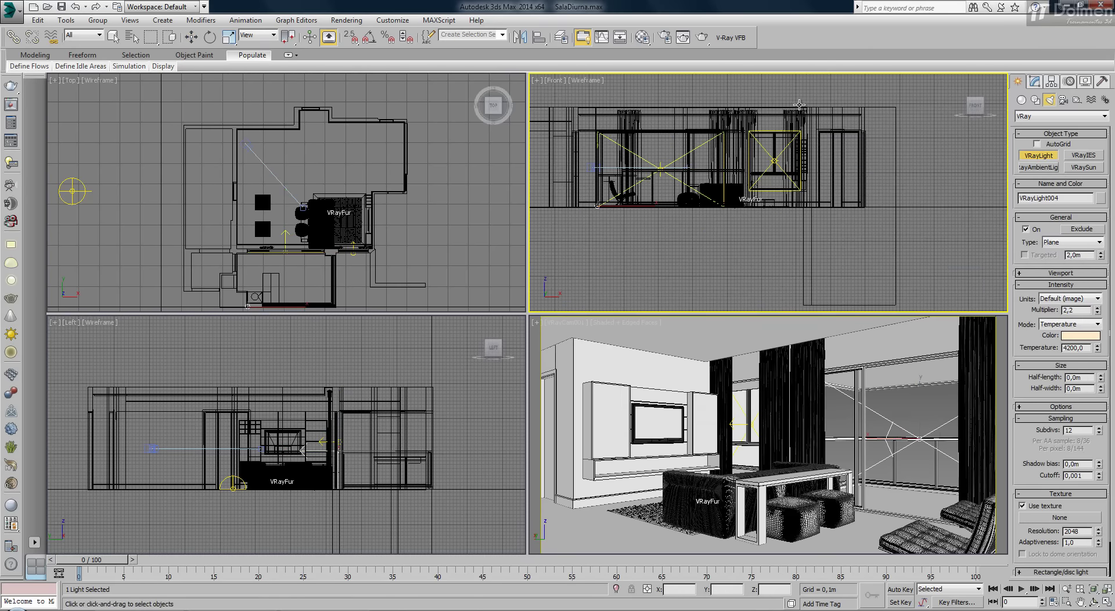
drag(806, 112, 598, 206)
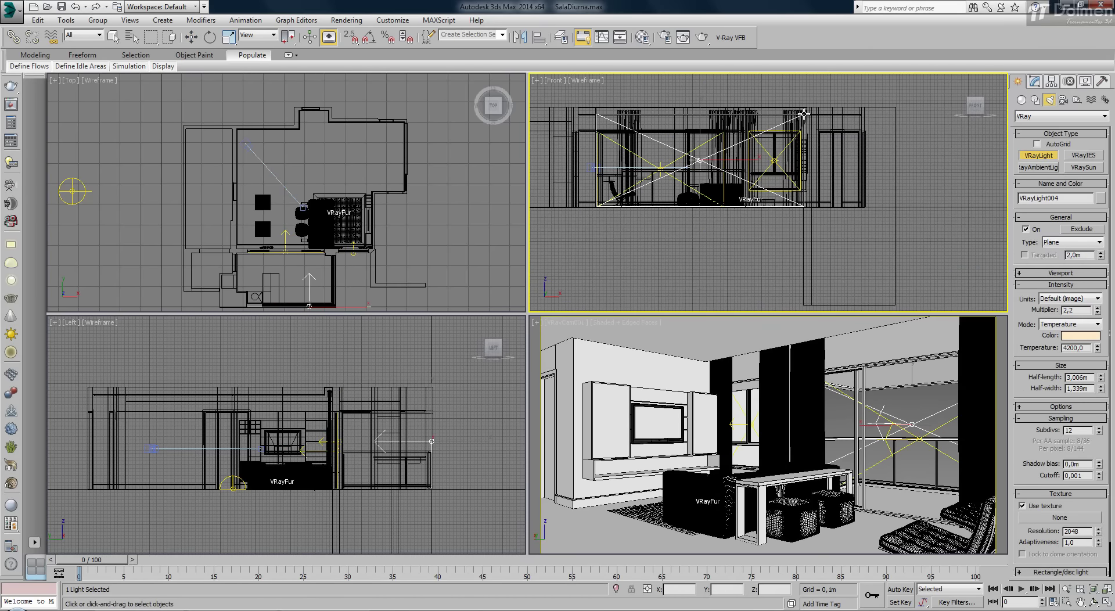
drag(805, 114, 804, 116)
right_click(329, 228)
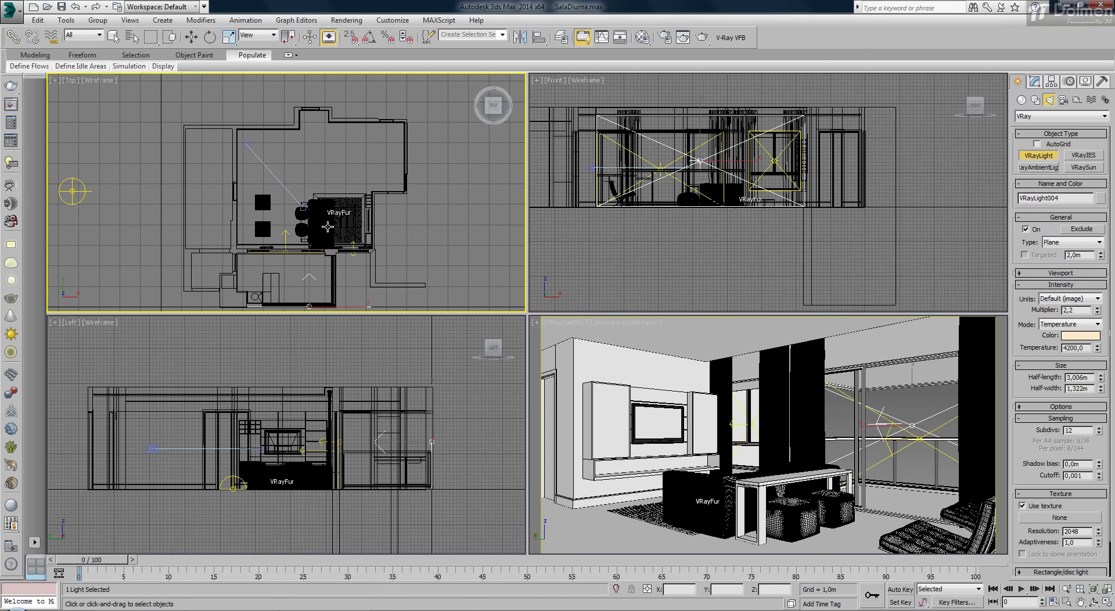
Move the new light along Y in plan and rotate it 180° with angle snap
key(w)
drag(309, 283, 309, 150)
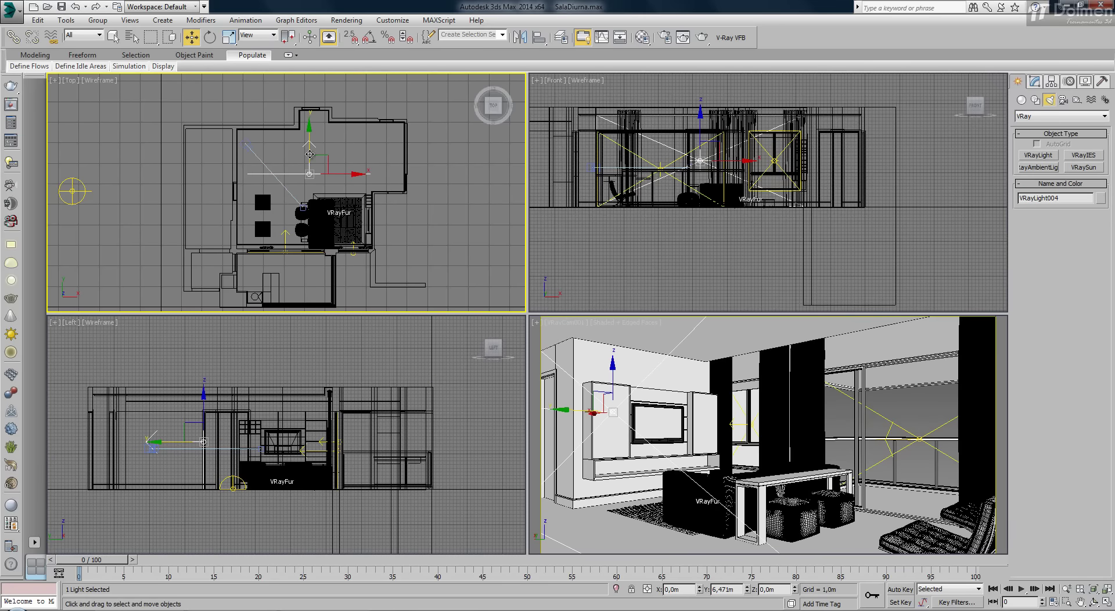
click(210, 39)
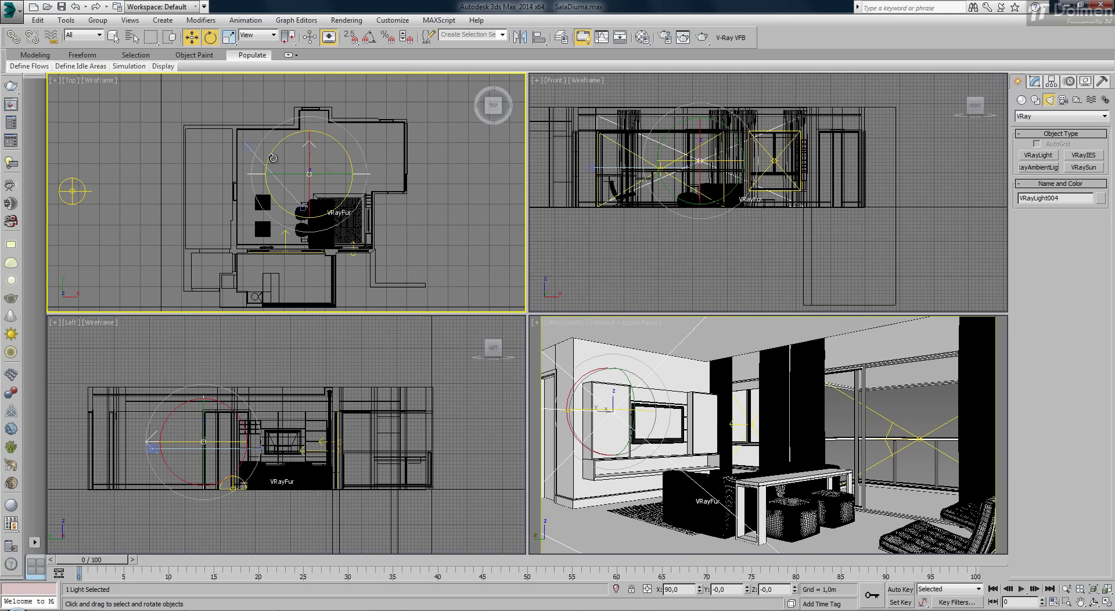
click(368, 37)
drag(264, 138, 239, 245)
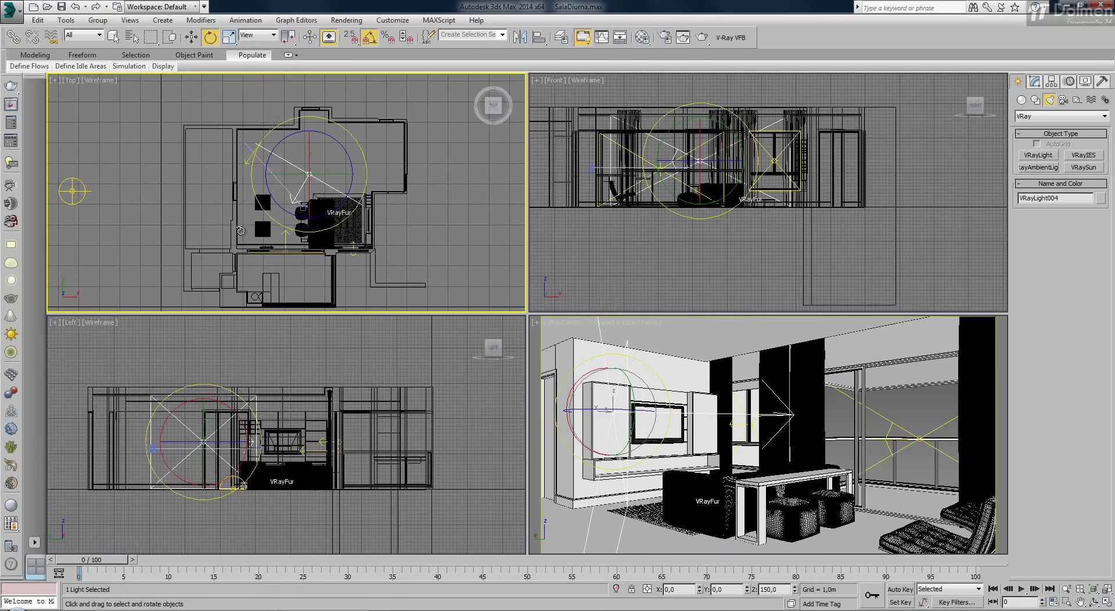
click(191, 37)
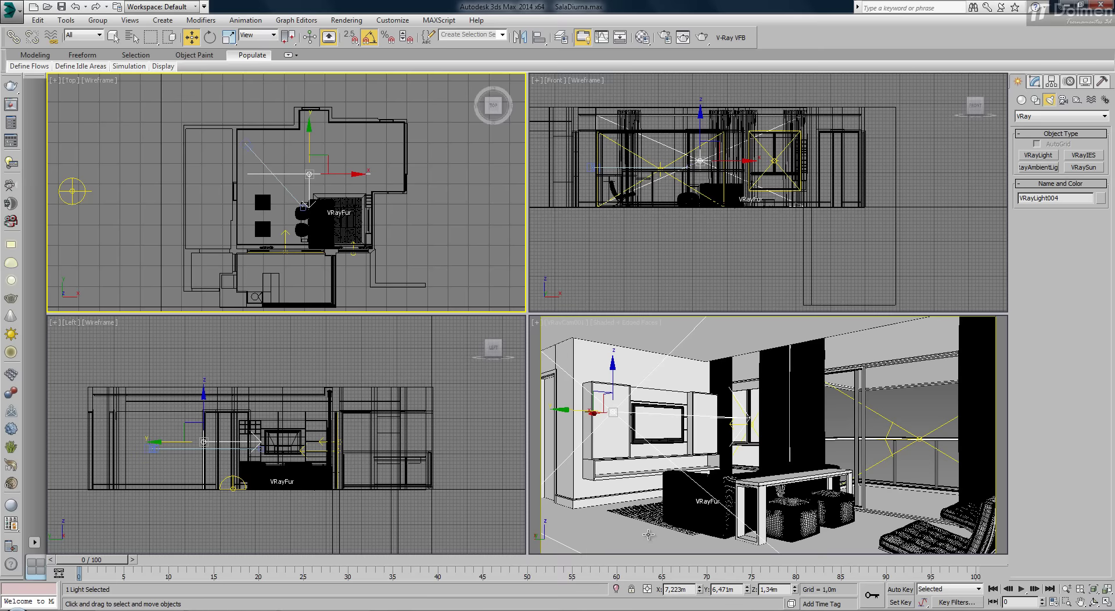
Shift the light further along Y and slide it slightly left to X 7,081 m
right_click(316, 154)
click(309, 158)
drag(309, 143, 312, 138)
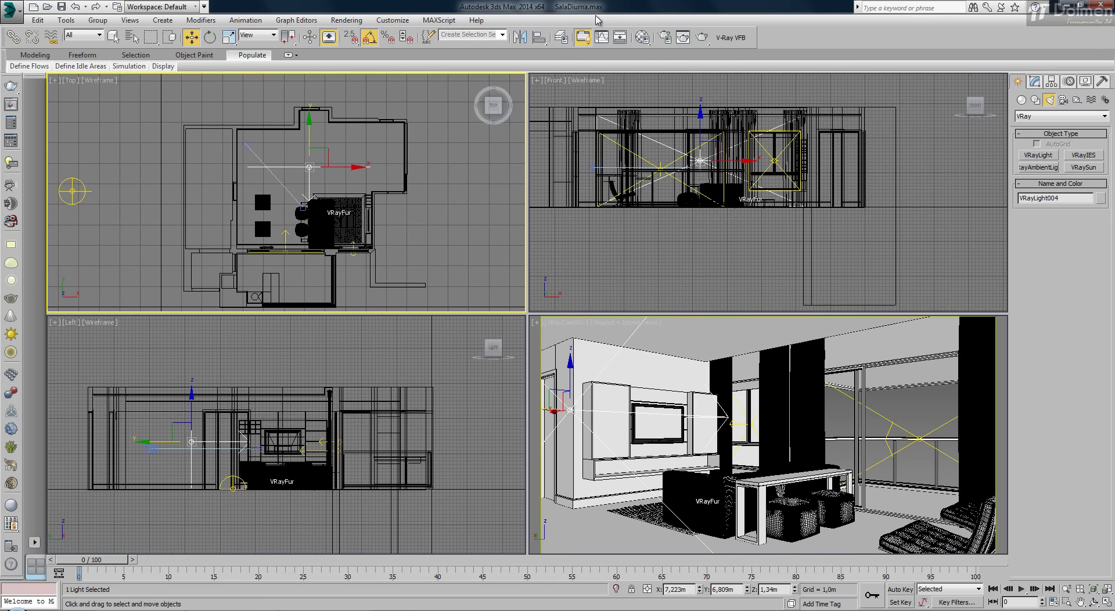
drag(352, 170, 348, 170)
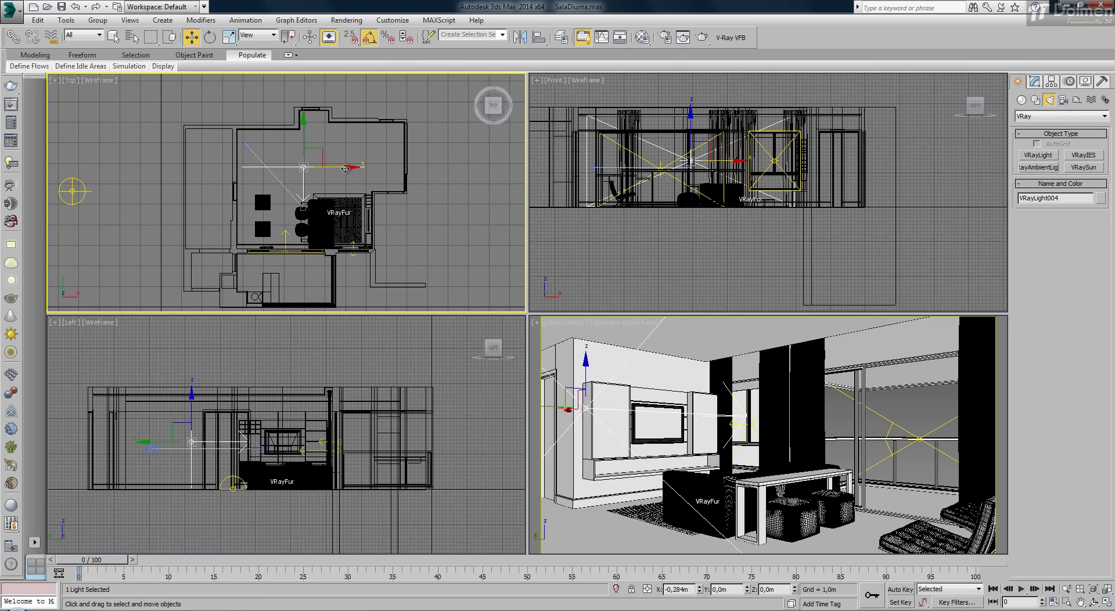
Set VRayLight004 half-length to 3,727m and switch it to pure white Color mode
click(1029, 84)
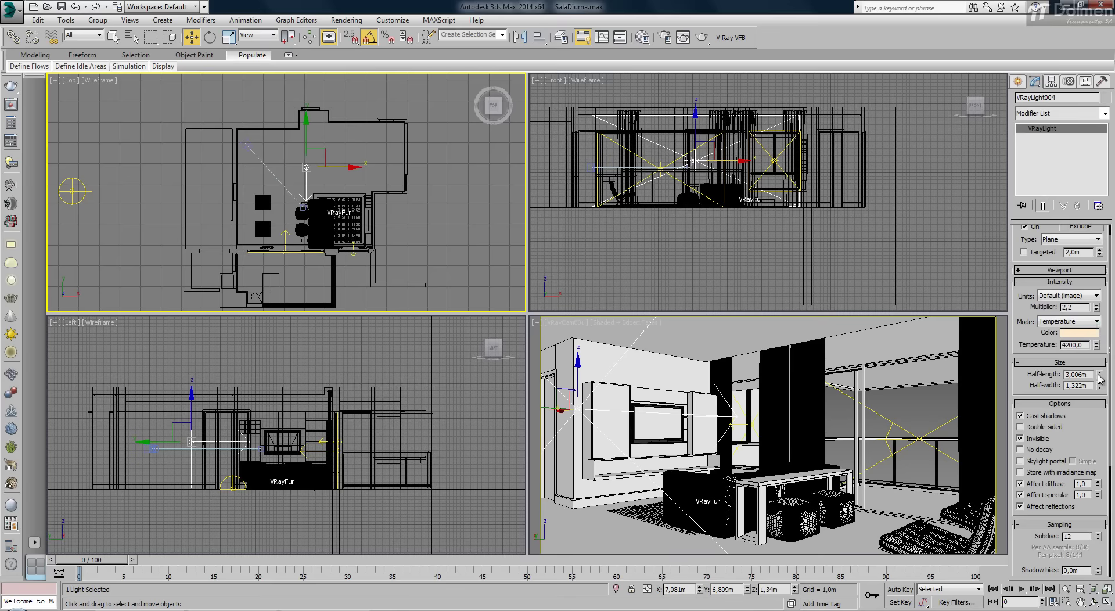
drag(1100, 368, 1100, 338)
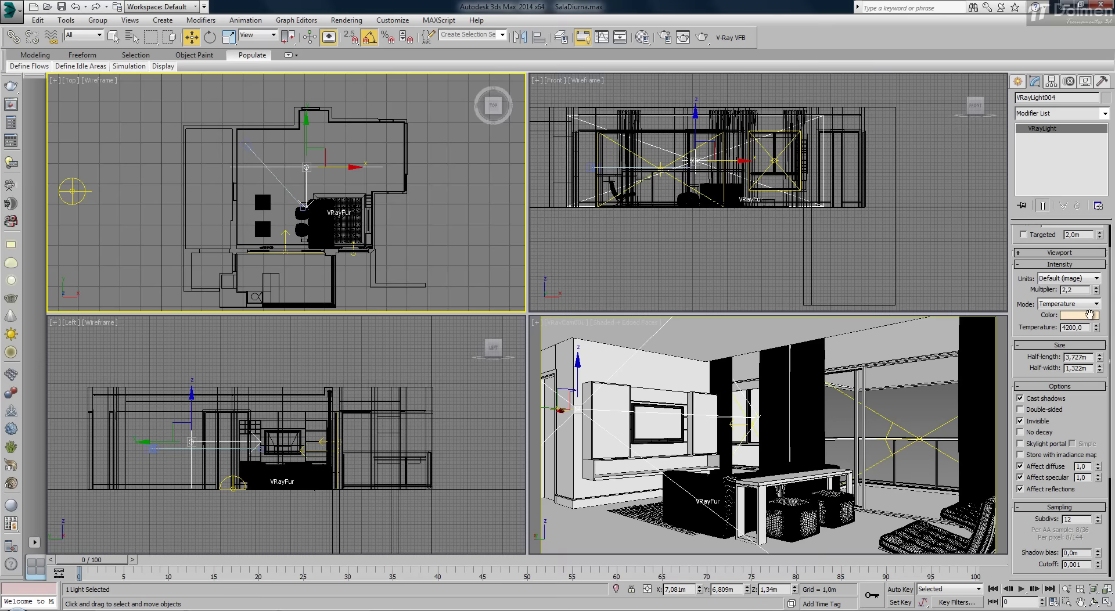
click(1073, 304)
click(1072, 314)
click(1079, 315)
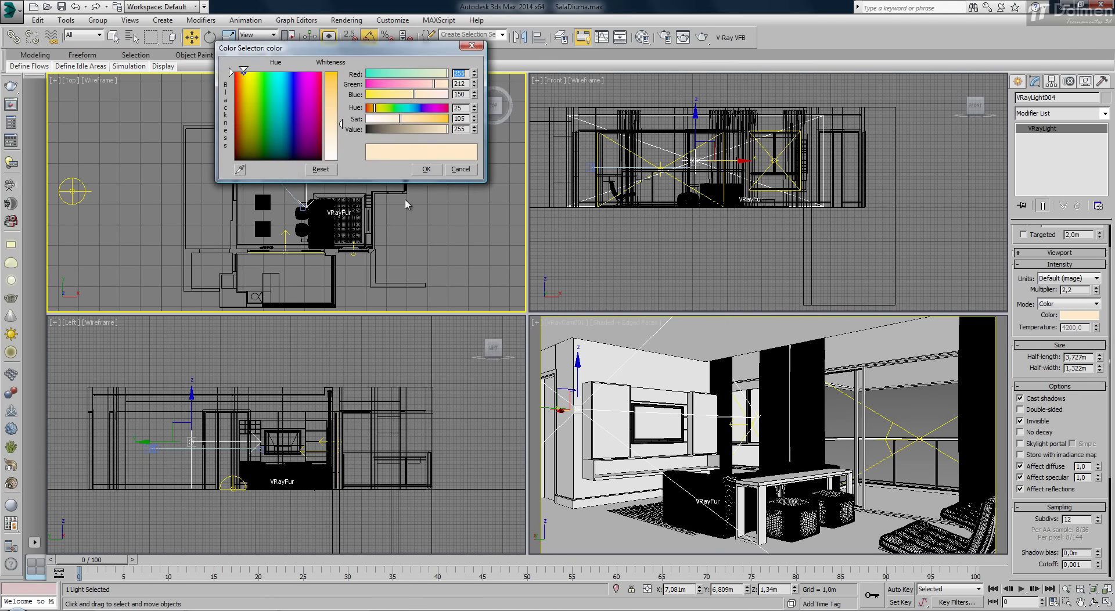
drag(324, 119, 332, 160)
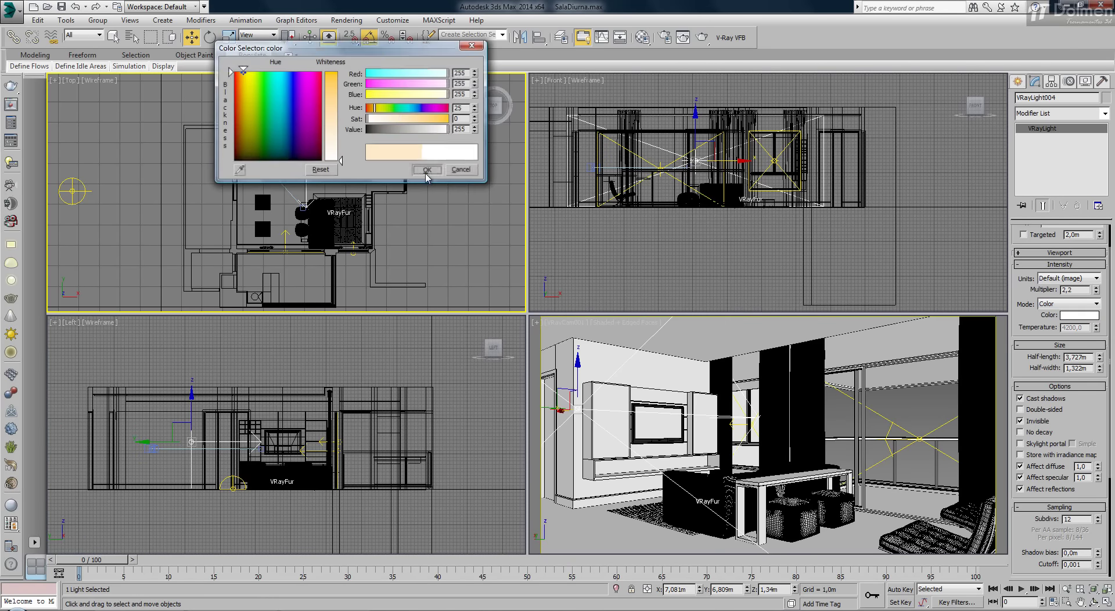
click(426, 169)
text(1)
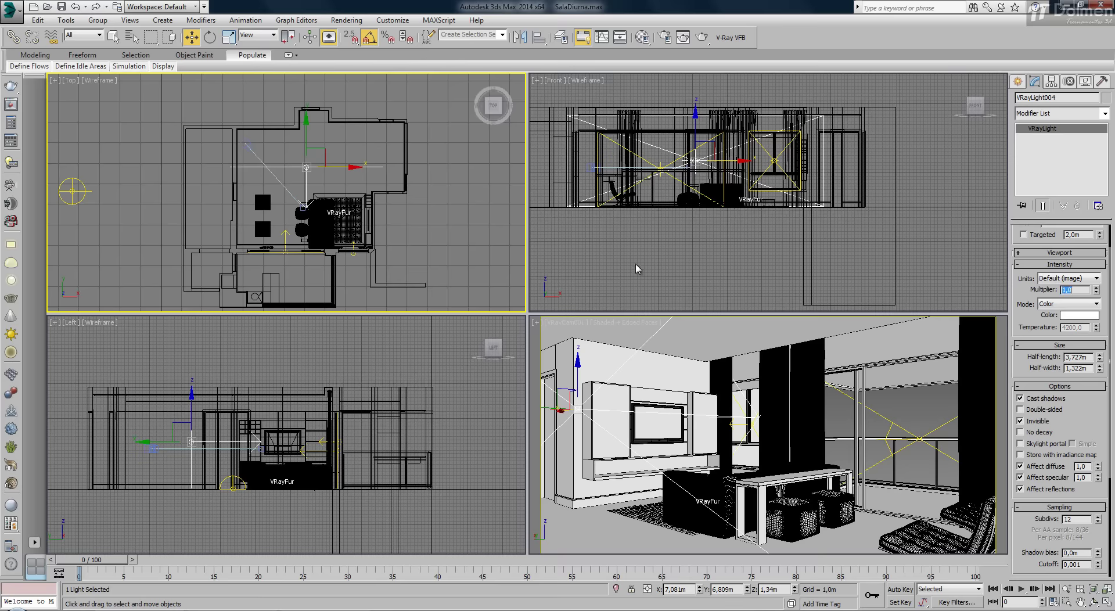
Render the camera view full-frame after clearing the VFB render region
click(702, 37)
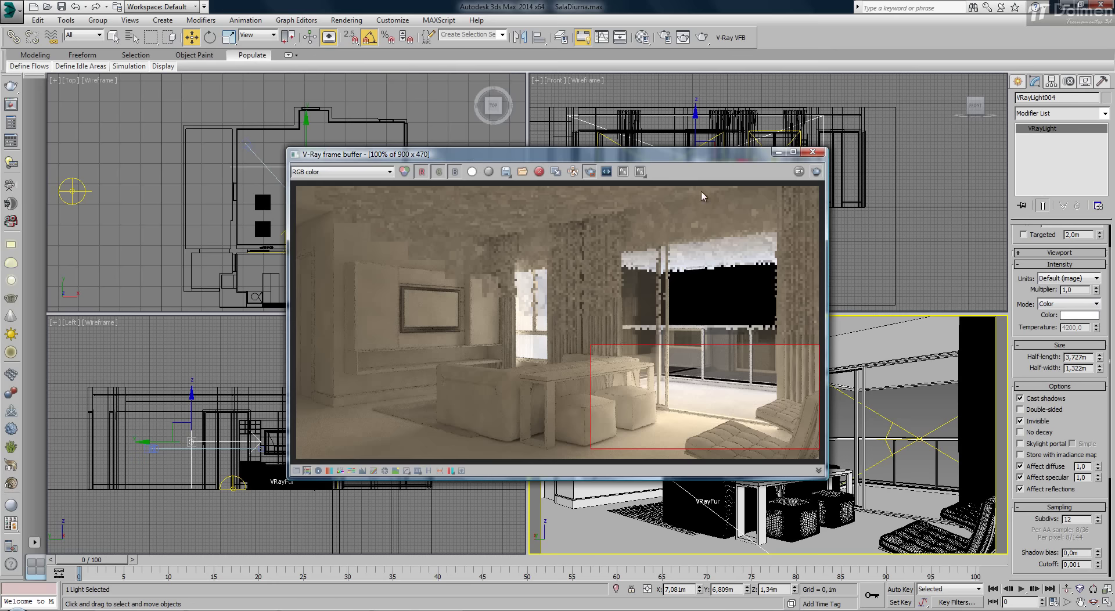
click(590, 171)
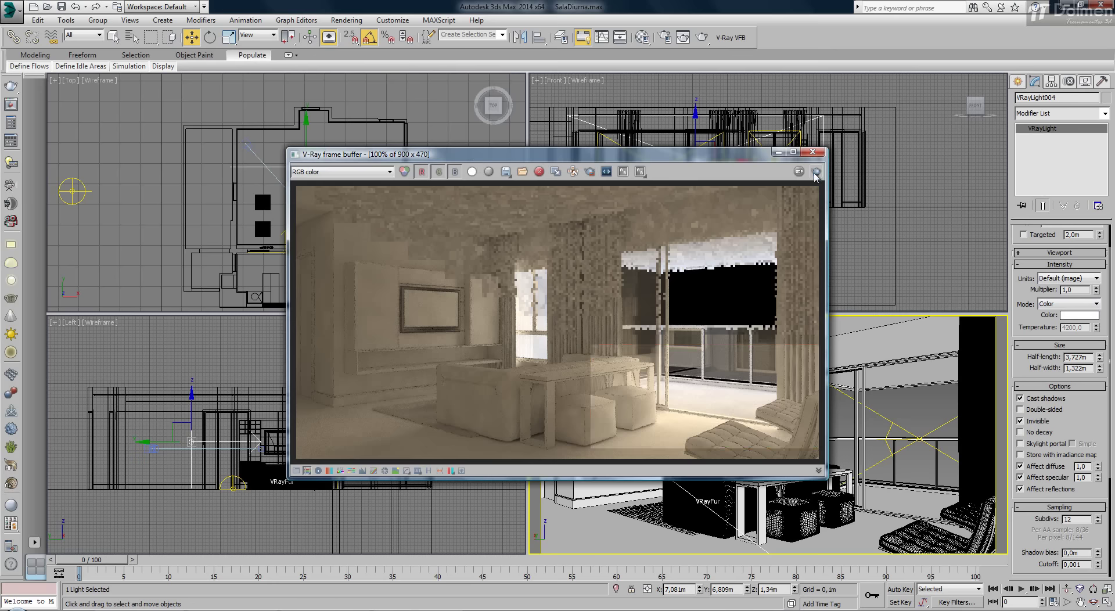
click(815, 174)
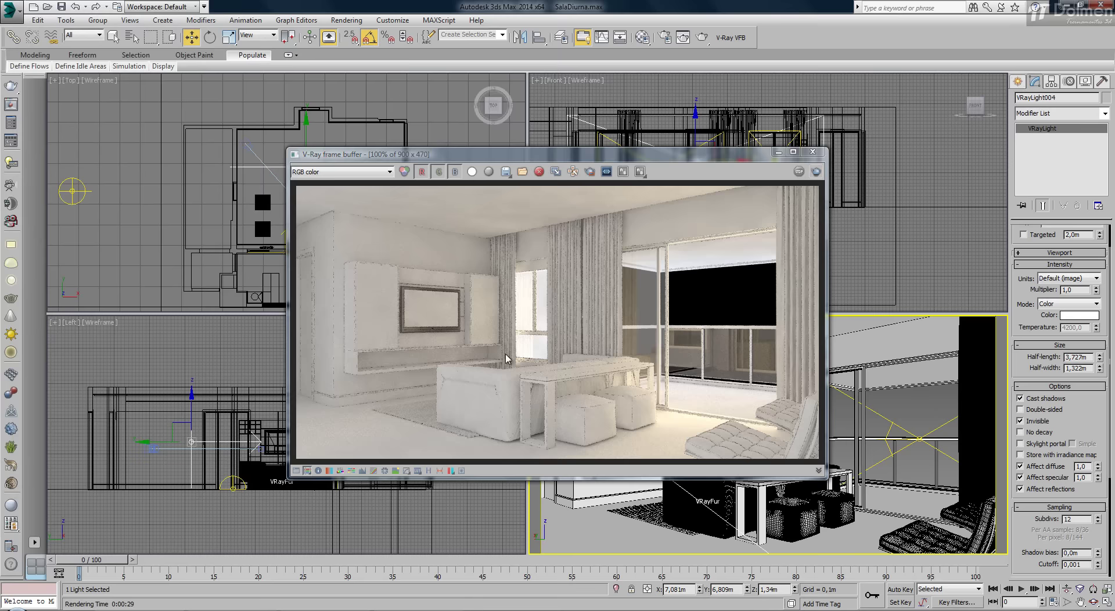
Tint VRayLight004 light blue and run a test render
click(1080, 316)
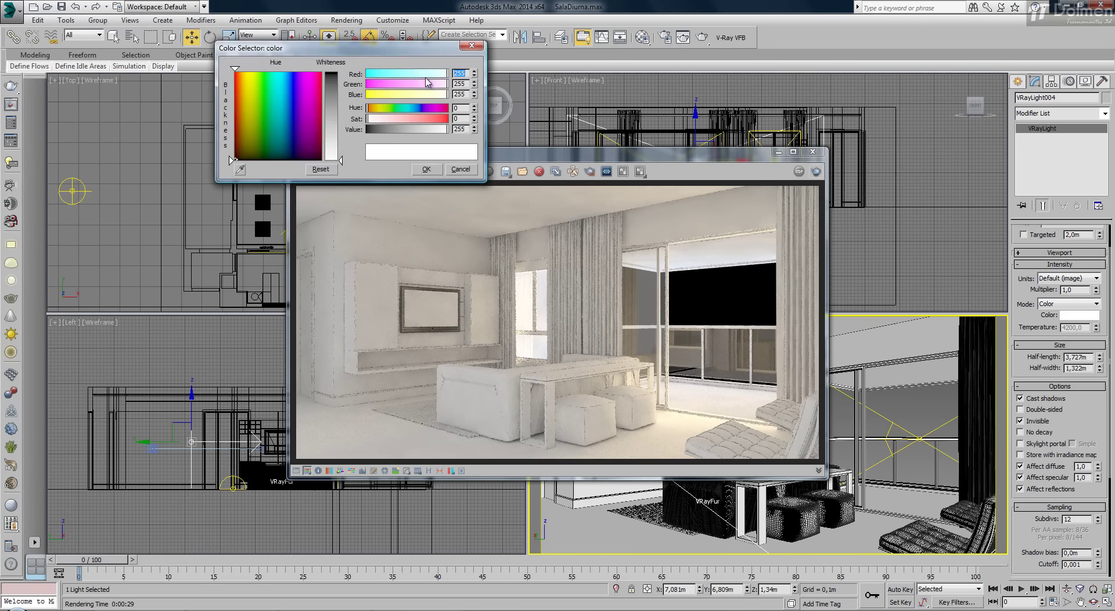
click(284, 93)
drag(340, 160, 340, 140)
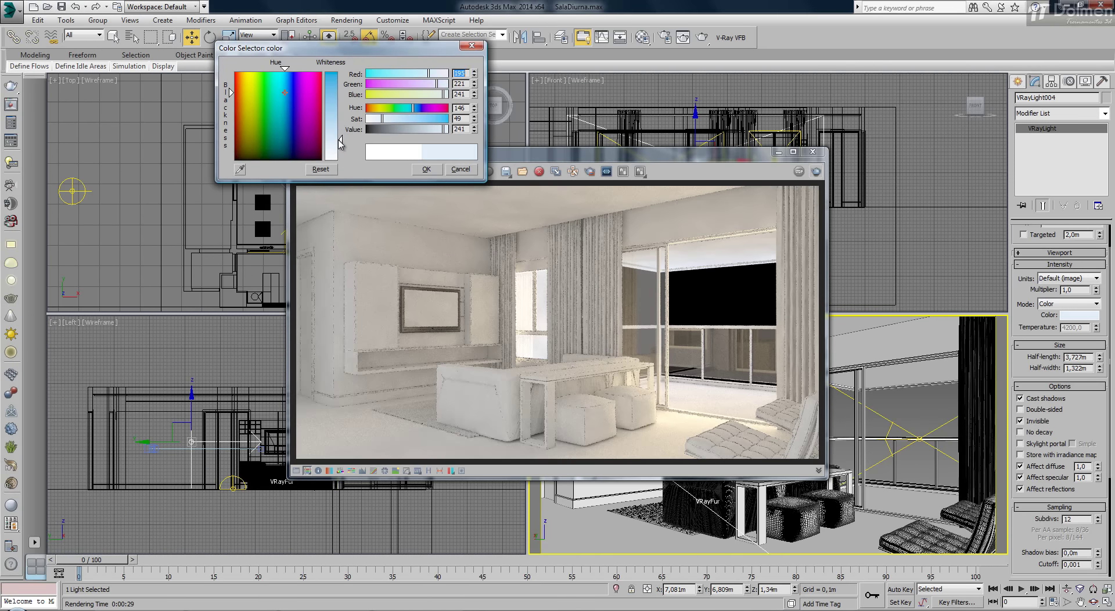
click(818, 172)
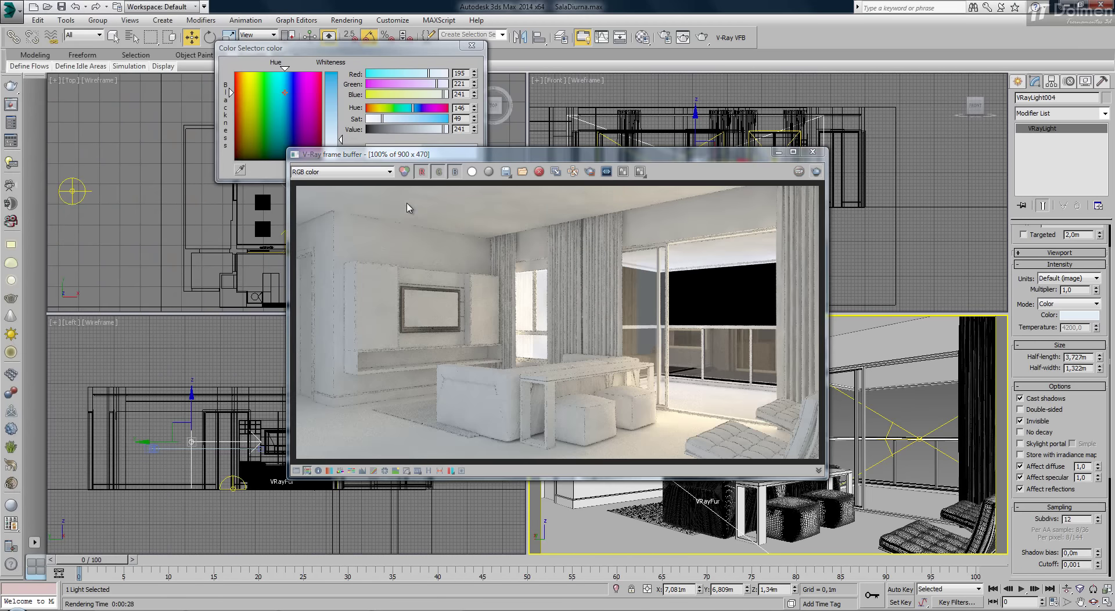
Reset the light colour back to pure white
click(393, 62)
drag(341, 139, 342, 165)
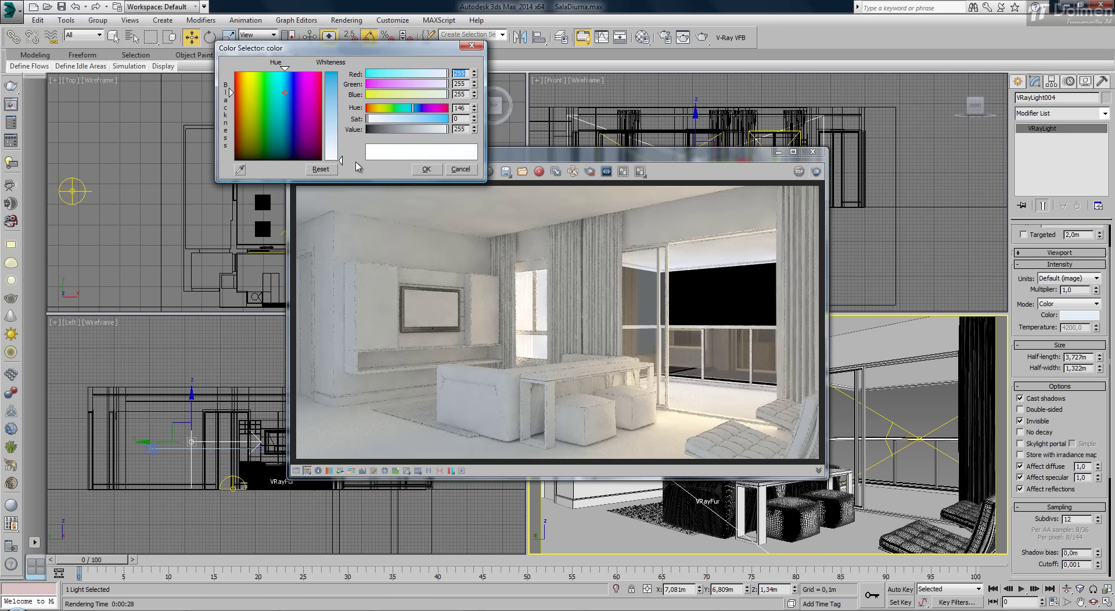
click(426, 170)
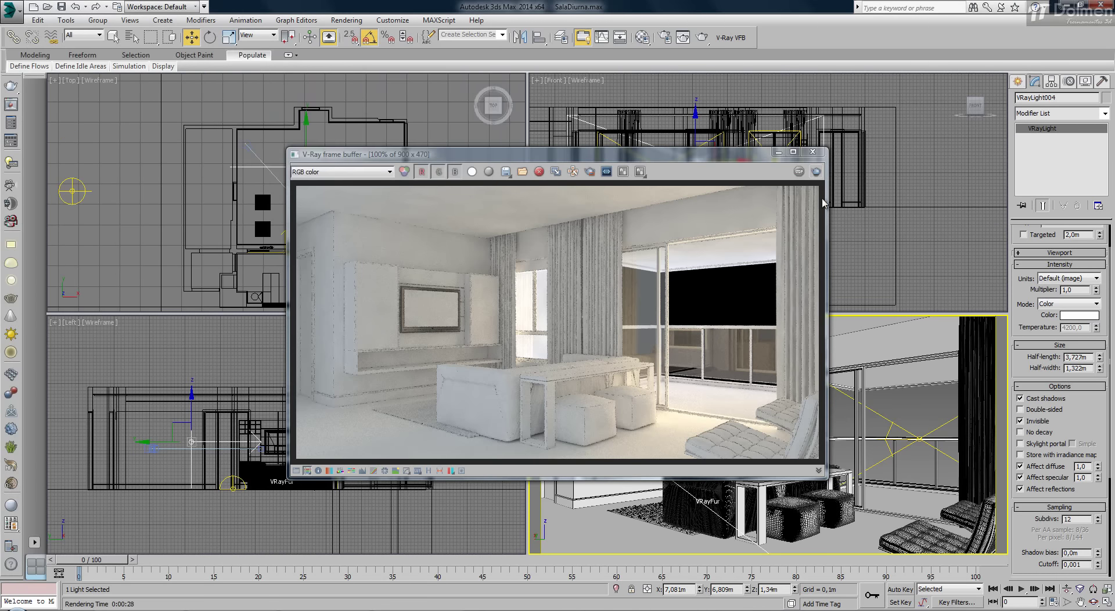
Move the frame buffer aside and raise VRayLight004's multiplier from 1,0 to 3,0
drag(716, 157, 644, 130)
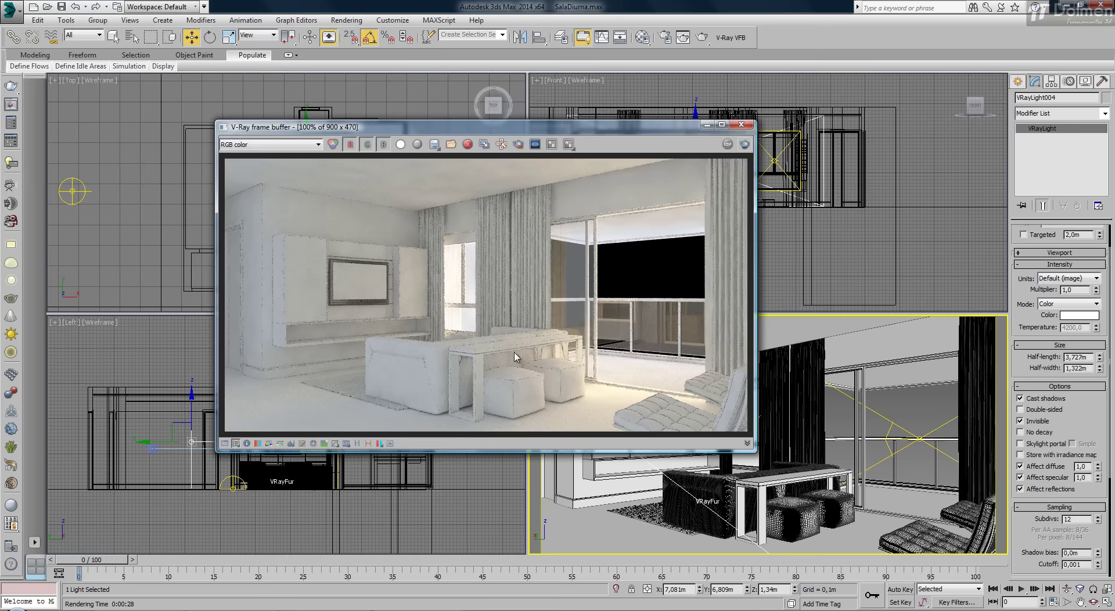
drag(1097, 289, 1098, 280)
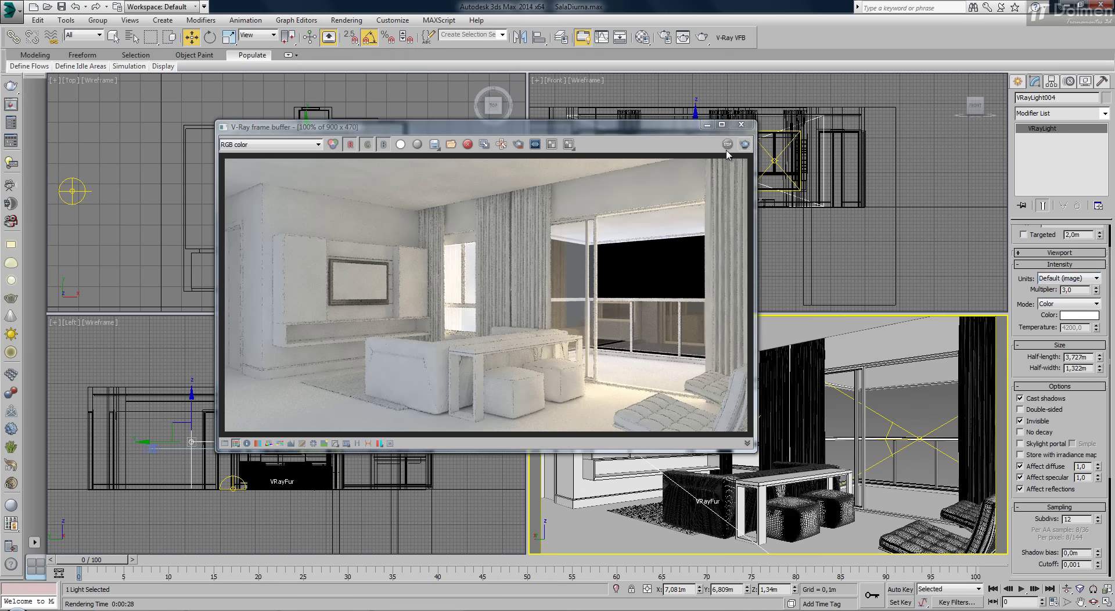
Re-render the room with the brighter window light, restarting the render once
click(745, 144)
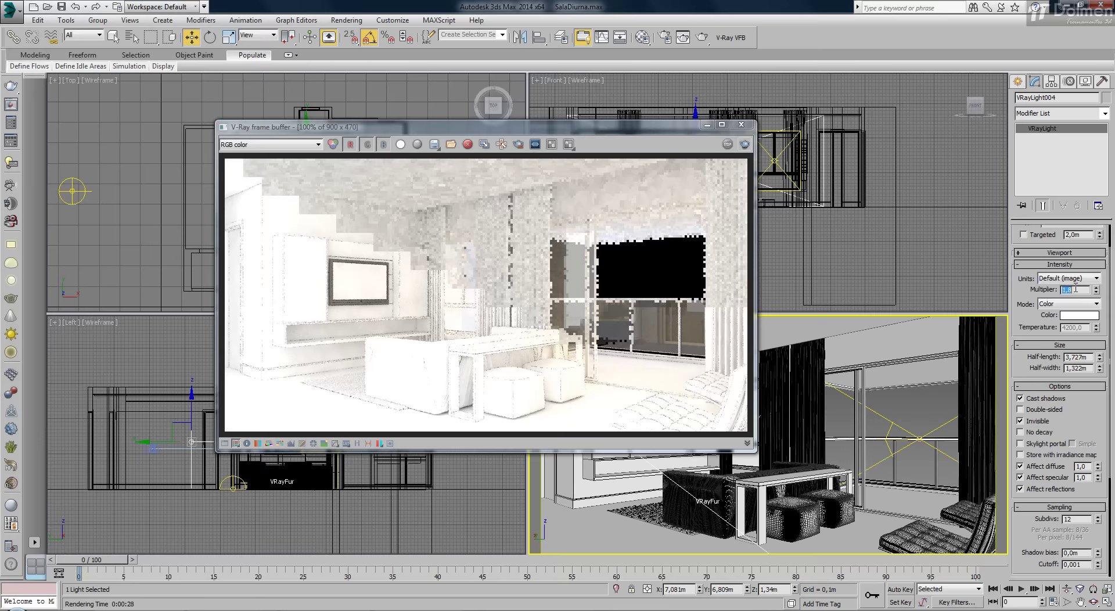
click(744, 145)
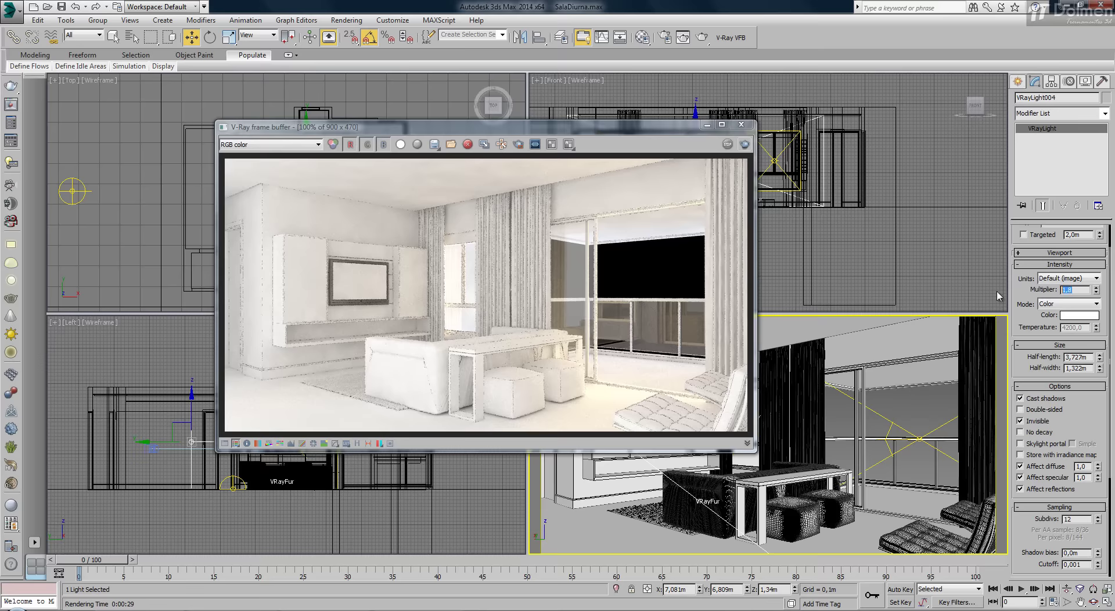
Re-render, then unhide all decor (plants, chandelier, AC unit) and open Render Setup
click(744, 145)
text(1)
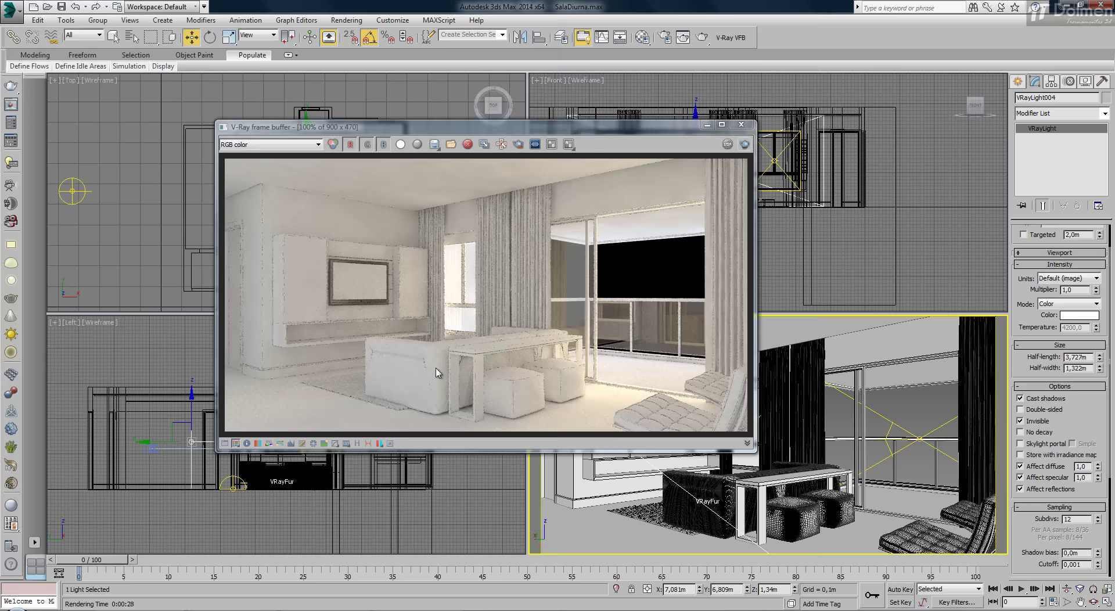
click(742, 125)
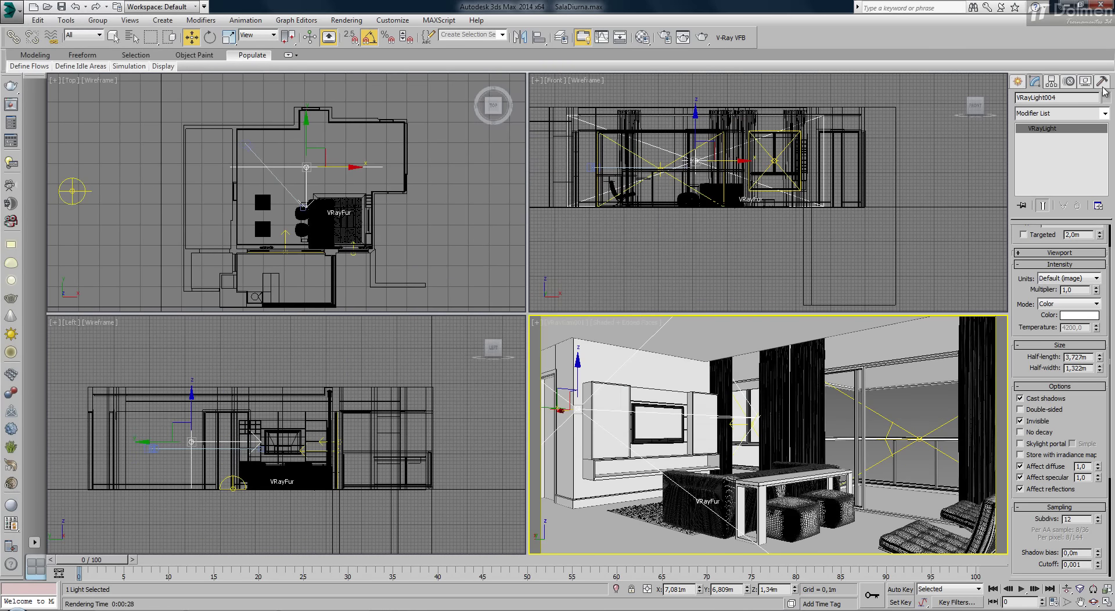
click(1086, 83)
click(1059, 423)
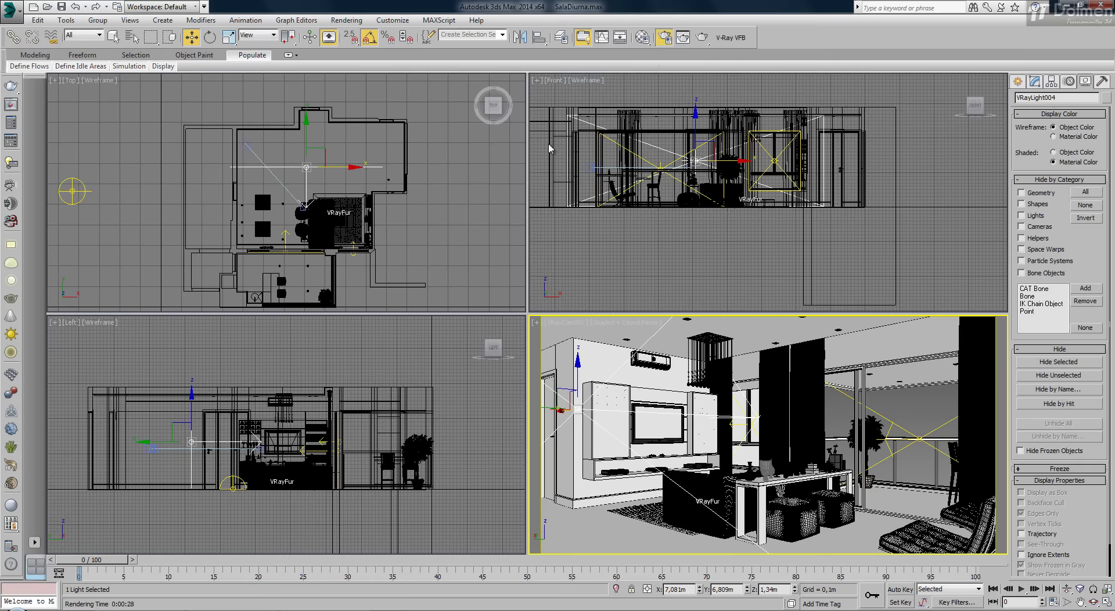
click(659, 42)
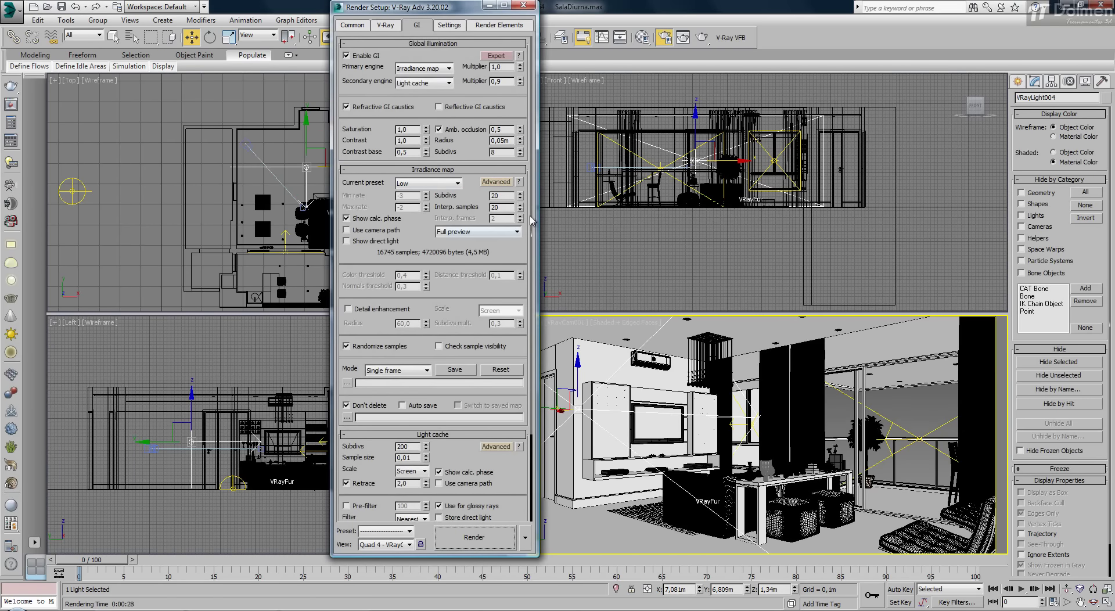
Set irradiance map subdivs to 50 and light cache subdivs to 800 with pre-filter enabled
double_click(502, 195)
text(50)
drag(395, 481, 394, 439)
click(362, 467)
click(444, 463)
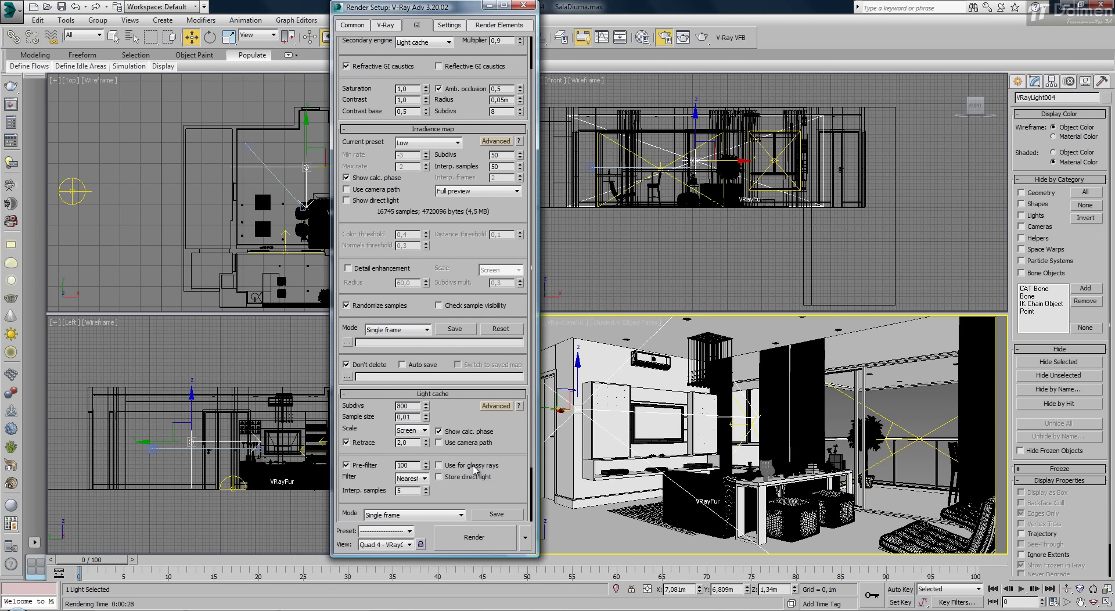
Set antialiasing max subdivs to 5 and render the furnished room at 900 x 470
click(387, 26)
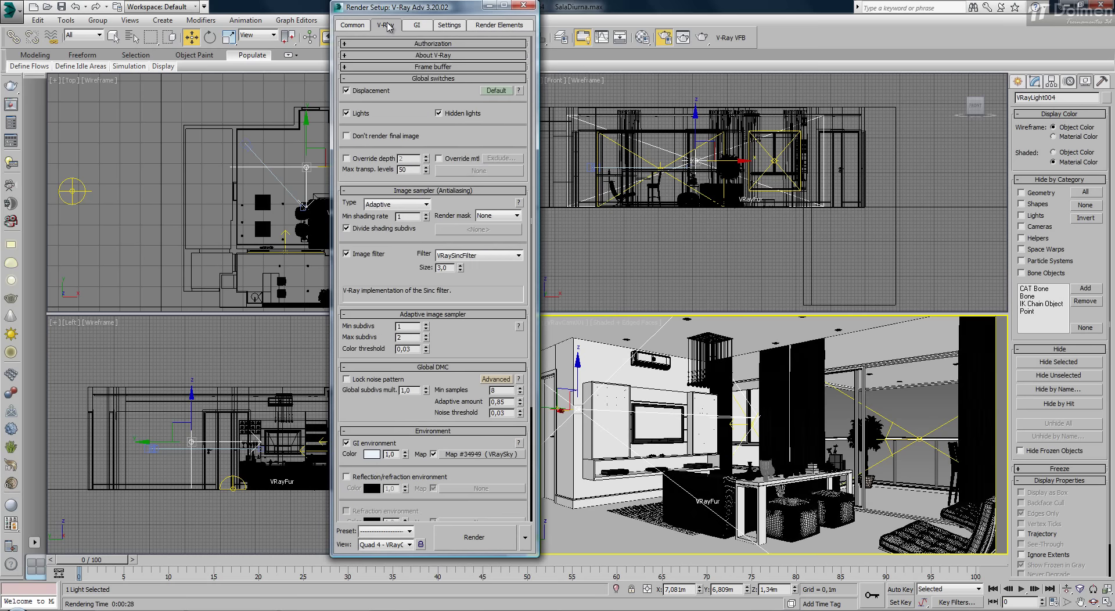
double_click(398, 337)
text(5)
click(484, 540)
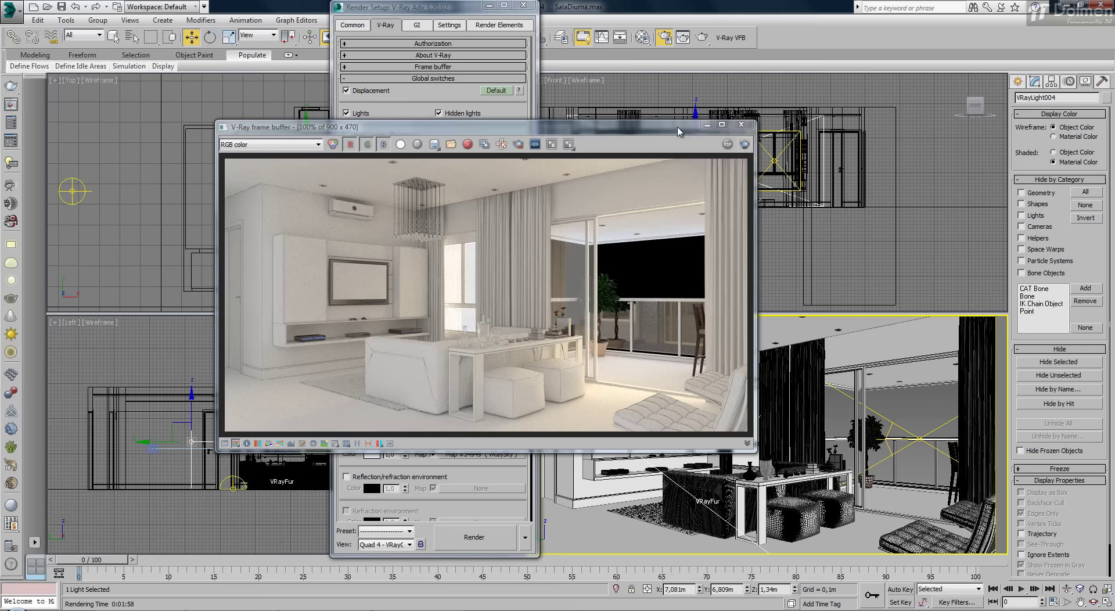
Drag the frame buffer toward screen centre to show the finished furnished living-room render
drag(679, 132, 770, 167)
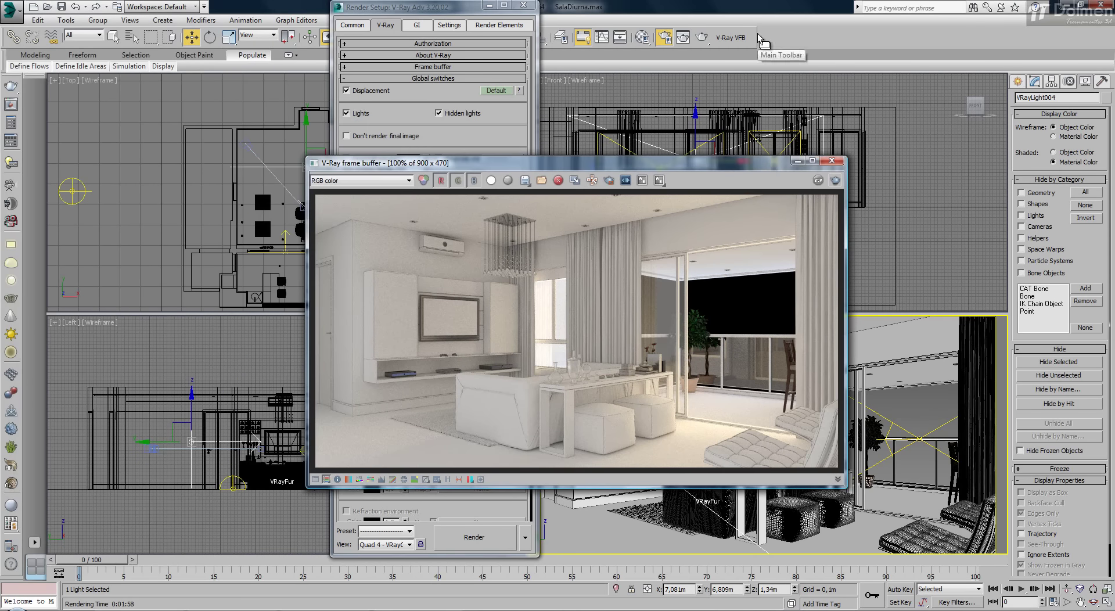